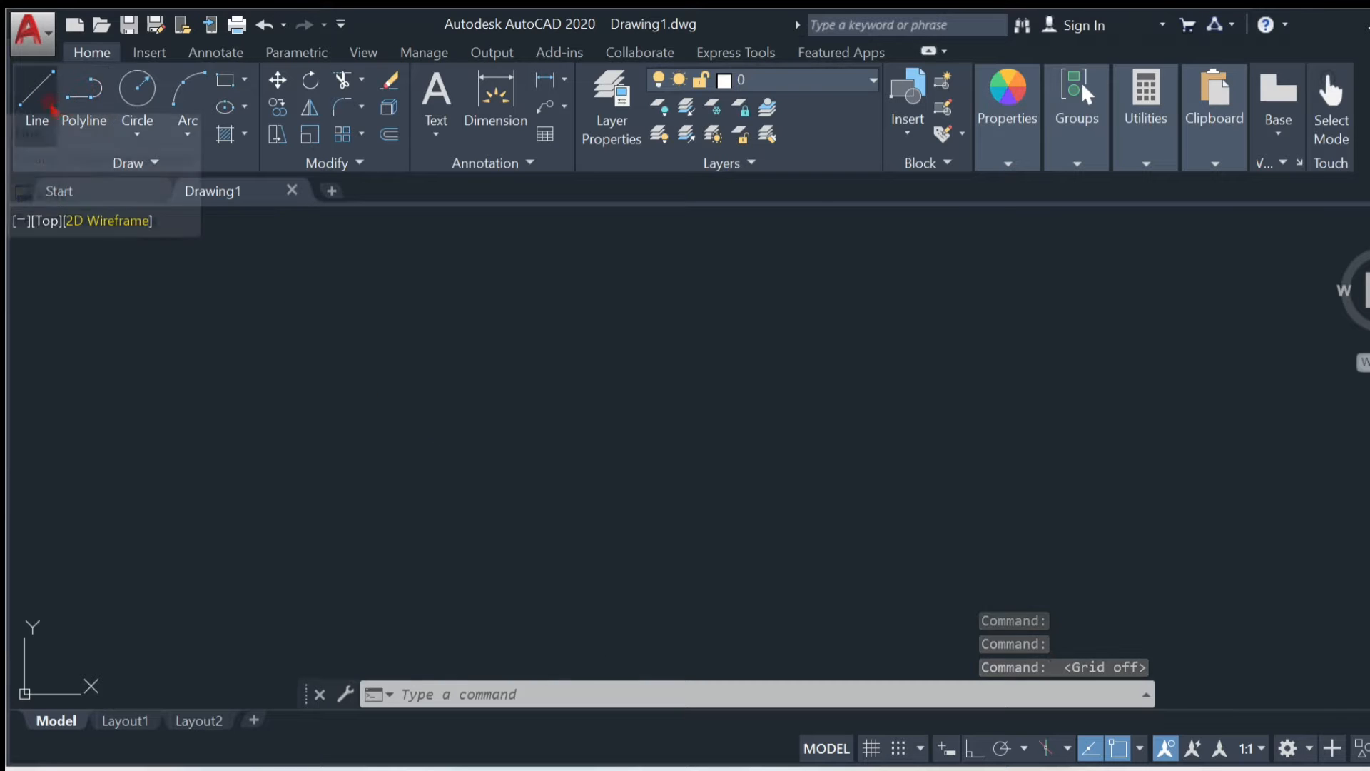
click(44, 107)
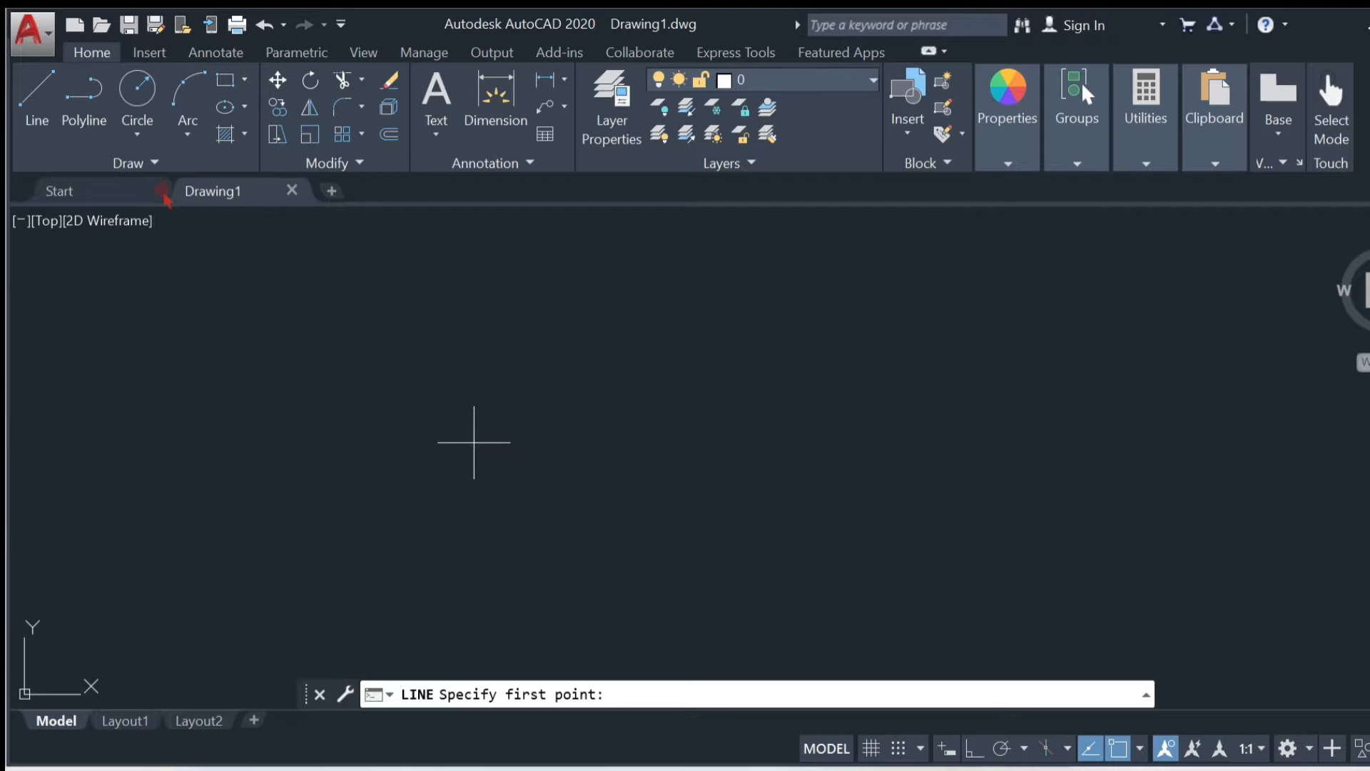
text(0)
key(XF86KbdBrightnessUp)
key(BackSpace)
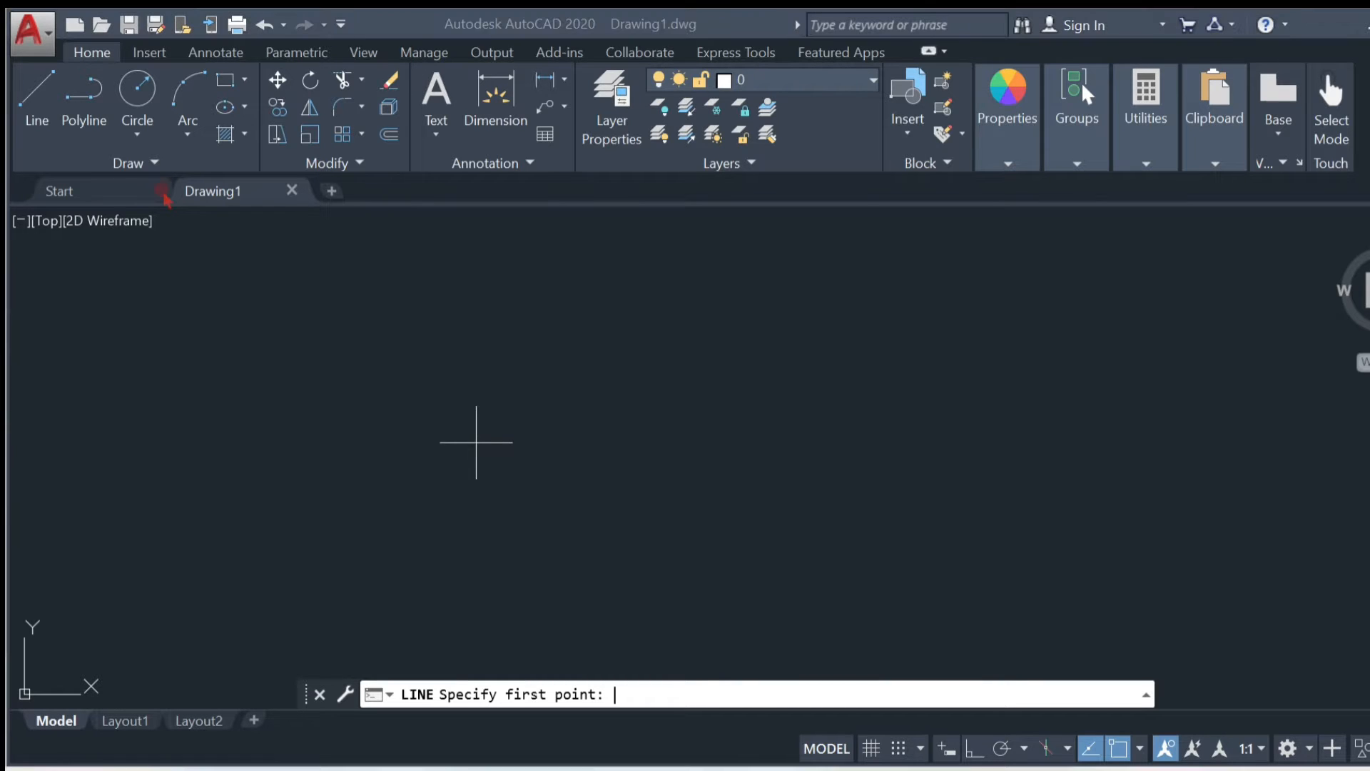
key(Escape)
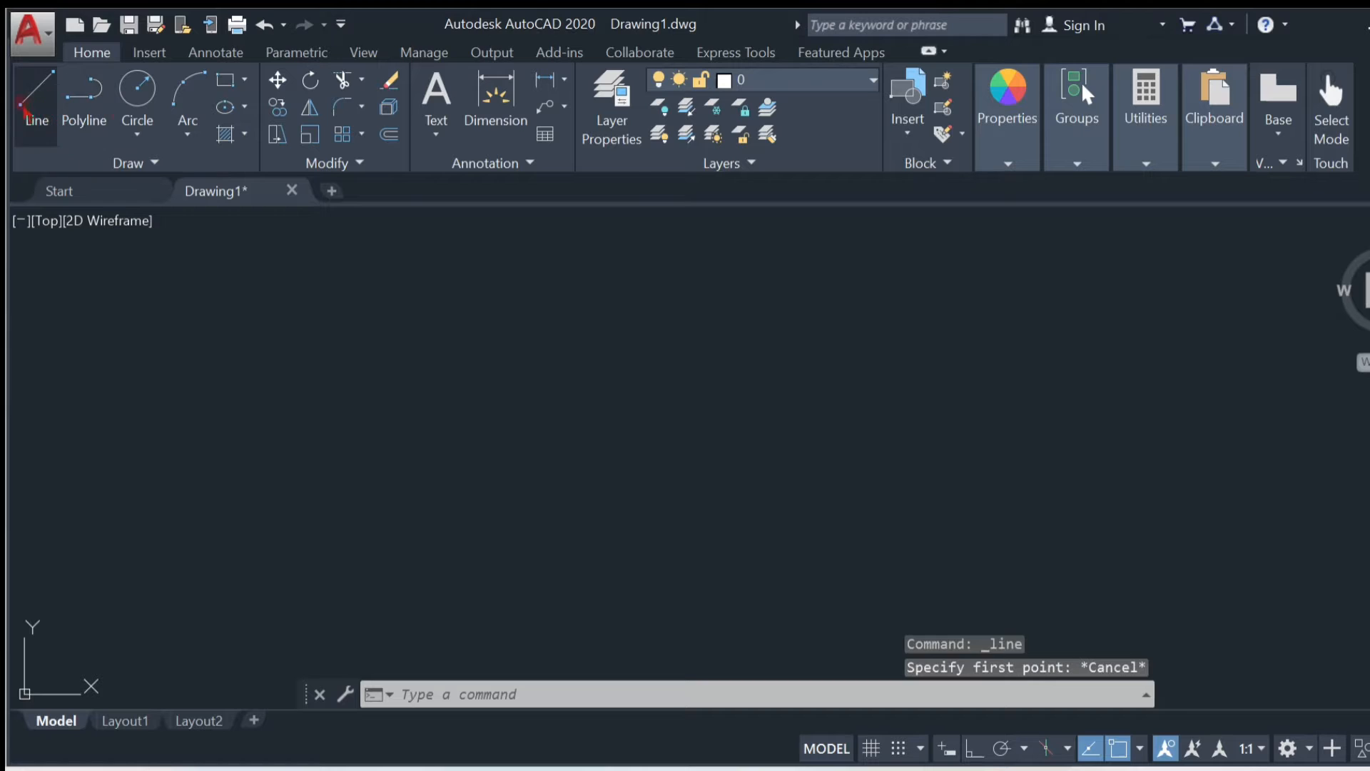
Draw the bottom edge of the outline as a line from 0,0 to 80,0.
click(23, 107)
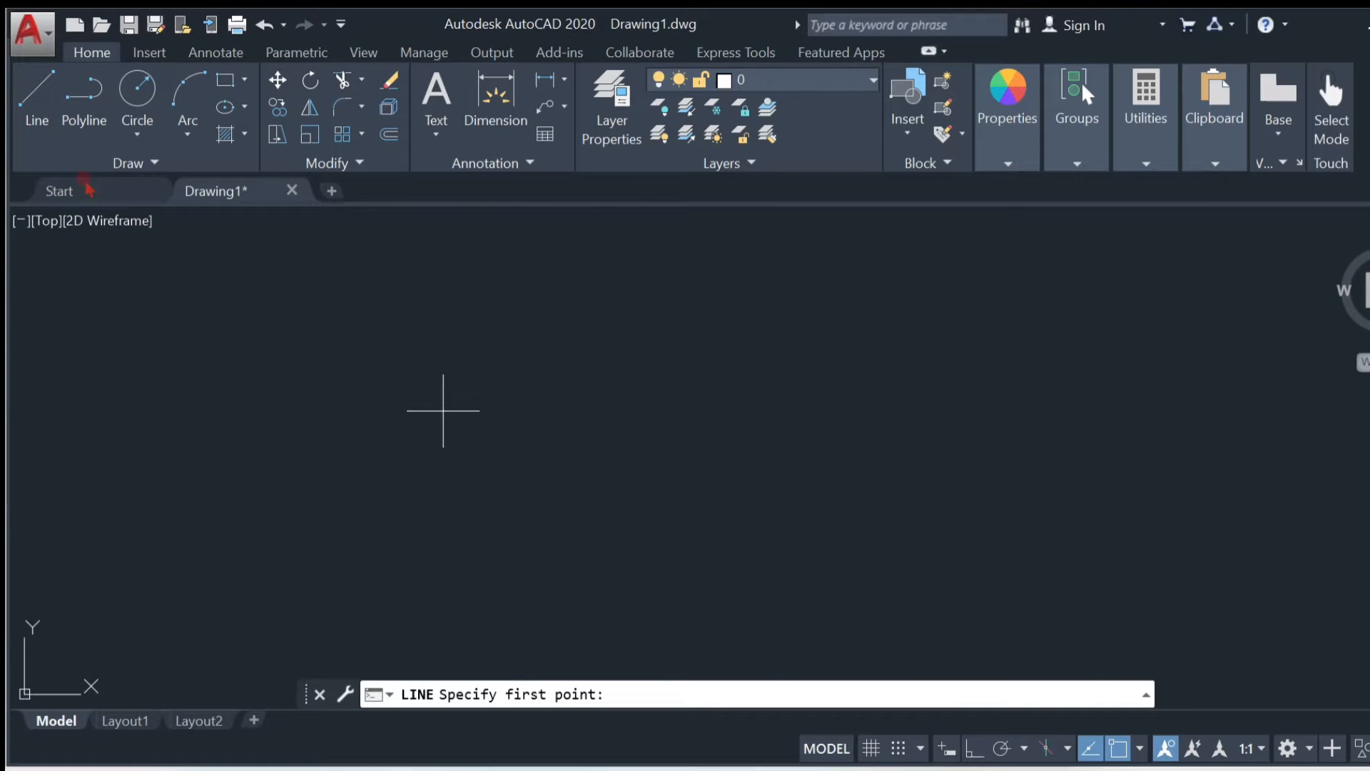
text(0,)
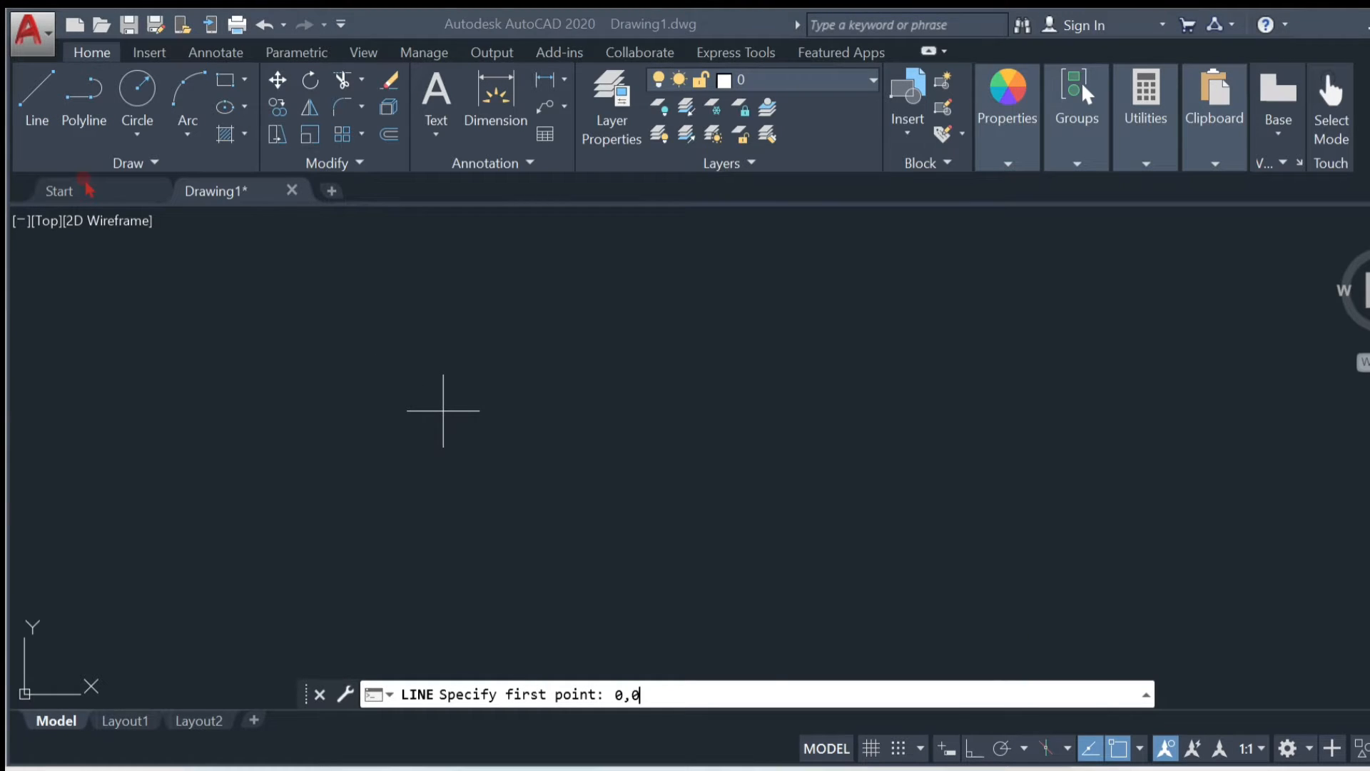
text(0)
key(Return)
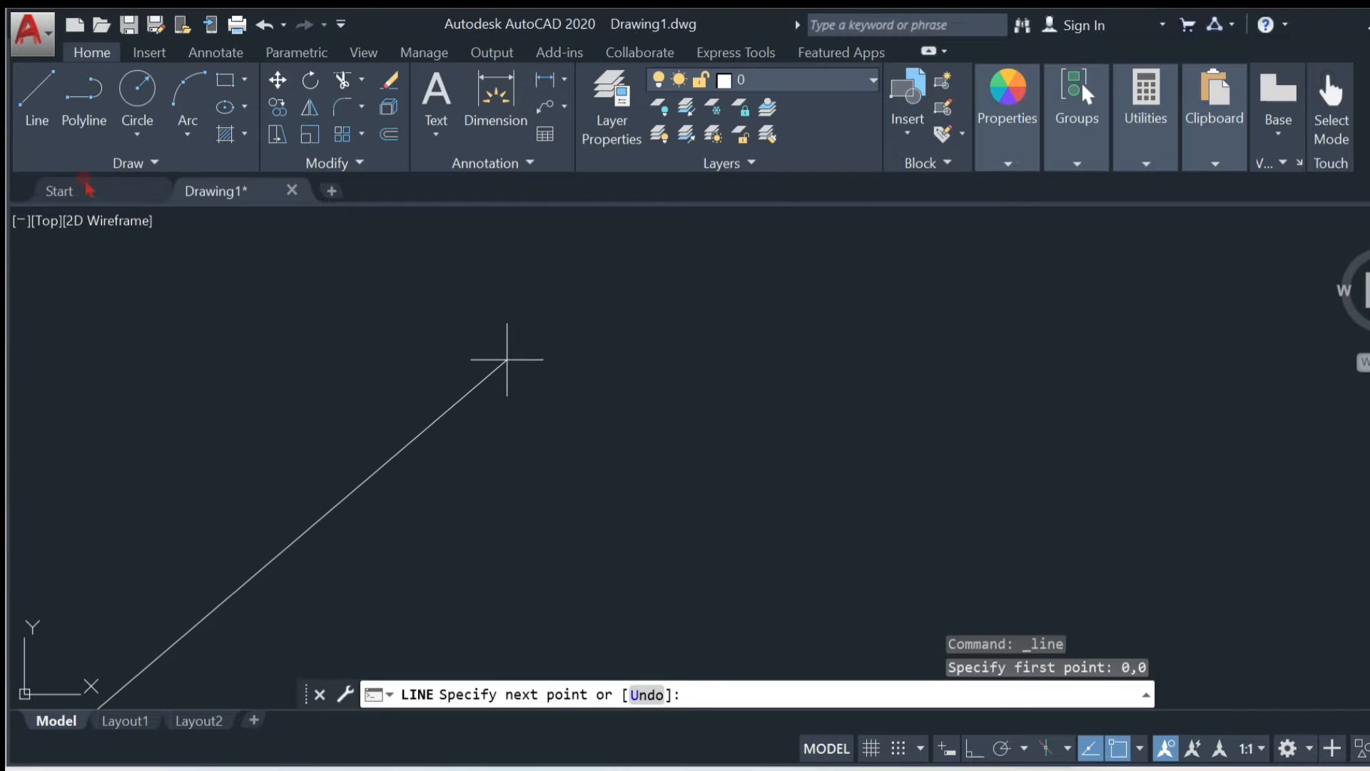
scroll(459, 389, down, 2)
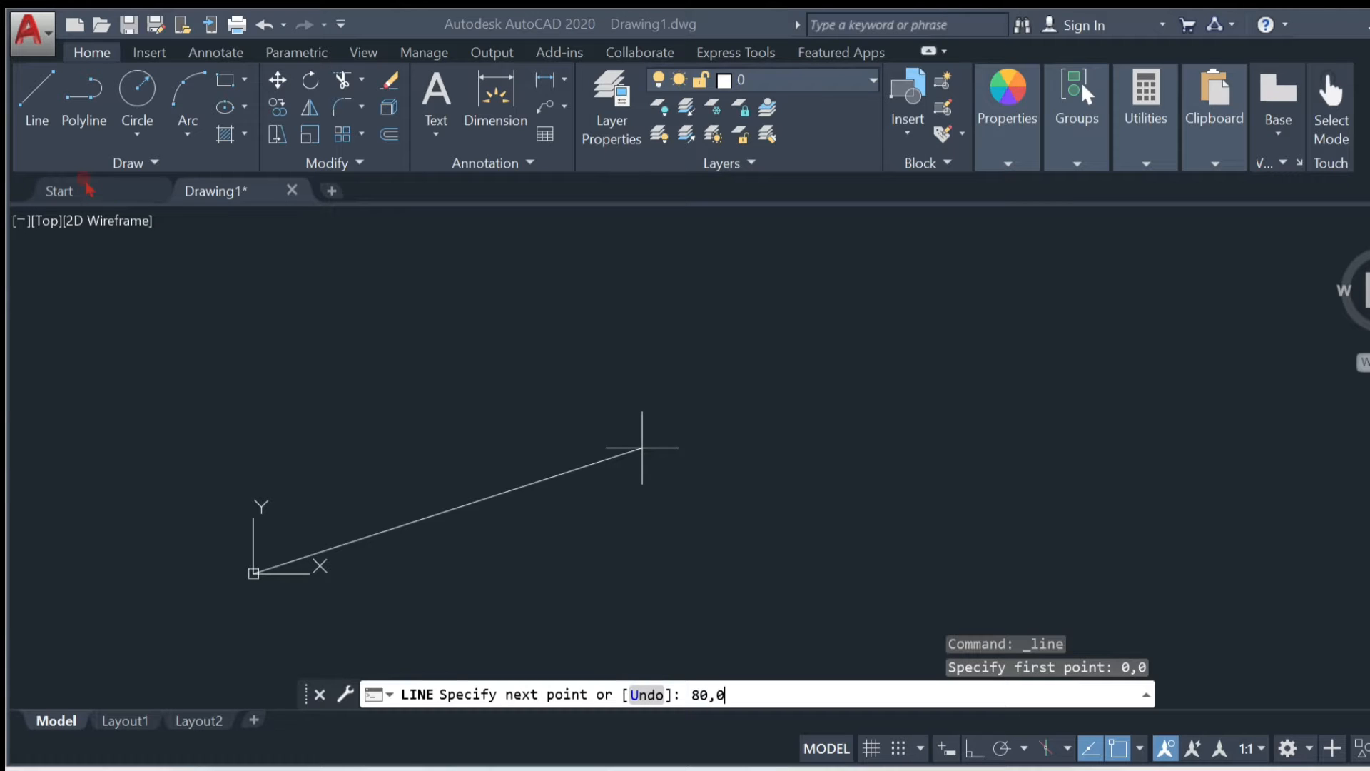
key(Return)
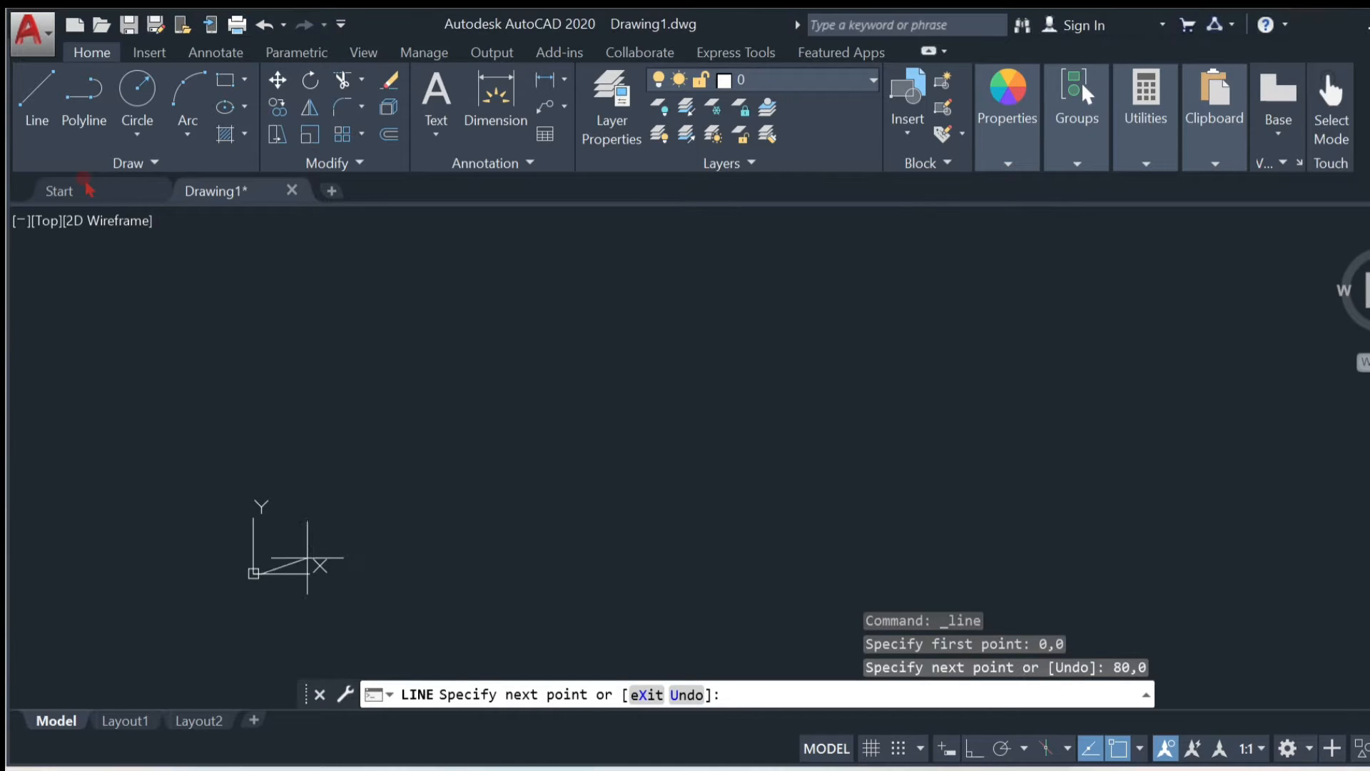
Continue the line from the bottom edge's right end with a slanted corner segment to 100,20.
mouse_move(268, 571)
middle_down()
mouse_move(581, 514)
mouse_move(605, 488)
middle_up()
scroll(604, 486, down, 2)
scroll(634, 496, up, 8)
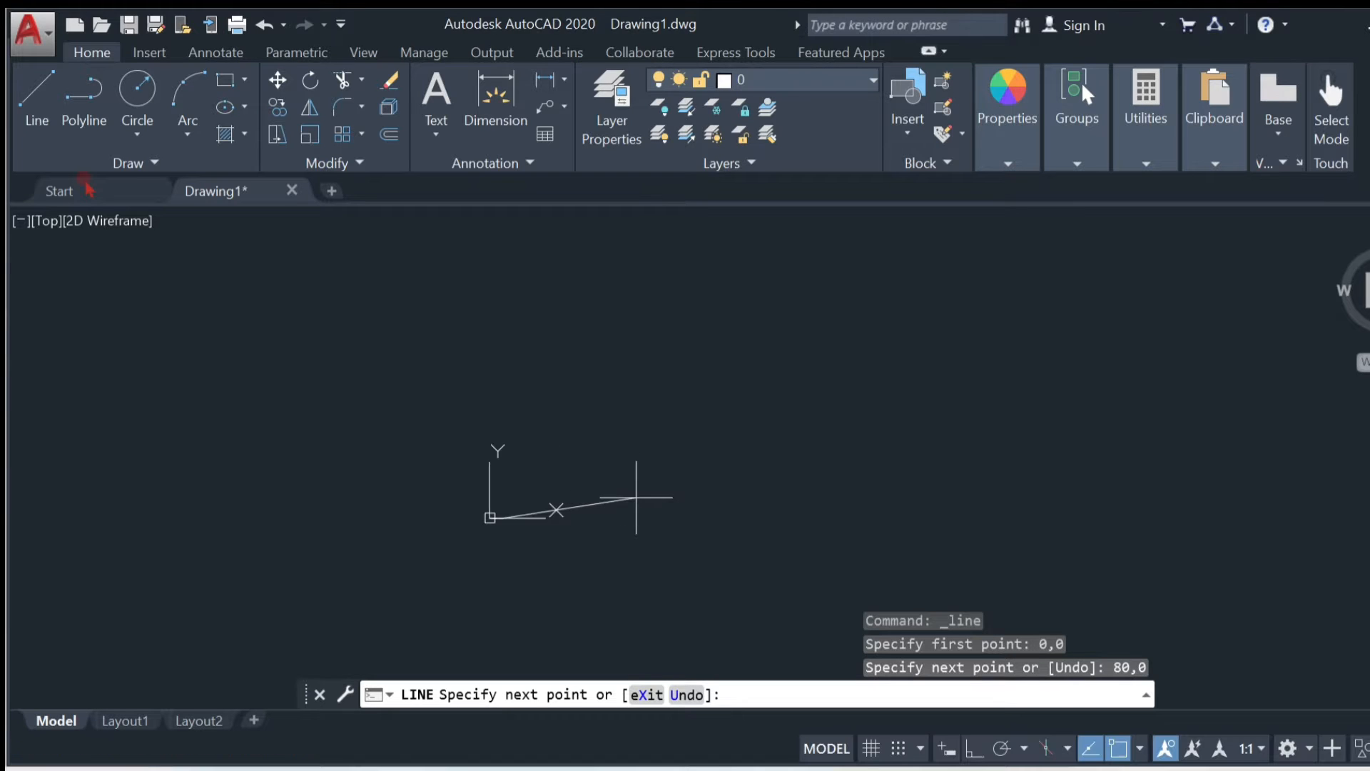
scroll(619, 509, up, 2)
mouse_move(126, 504)
middle_down()
mouse_move(489, 471)
mouse_move(626, 425)
mouse_move(633, 408)
middle_up()
scroll(647, 403, down, 1)
scroll(648, 402, up, 3)
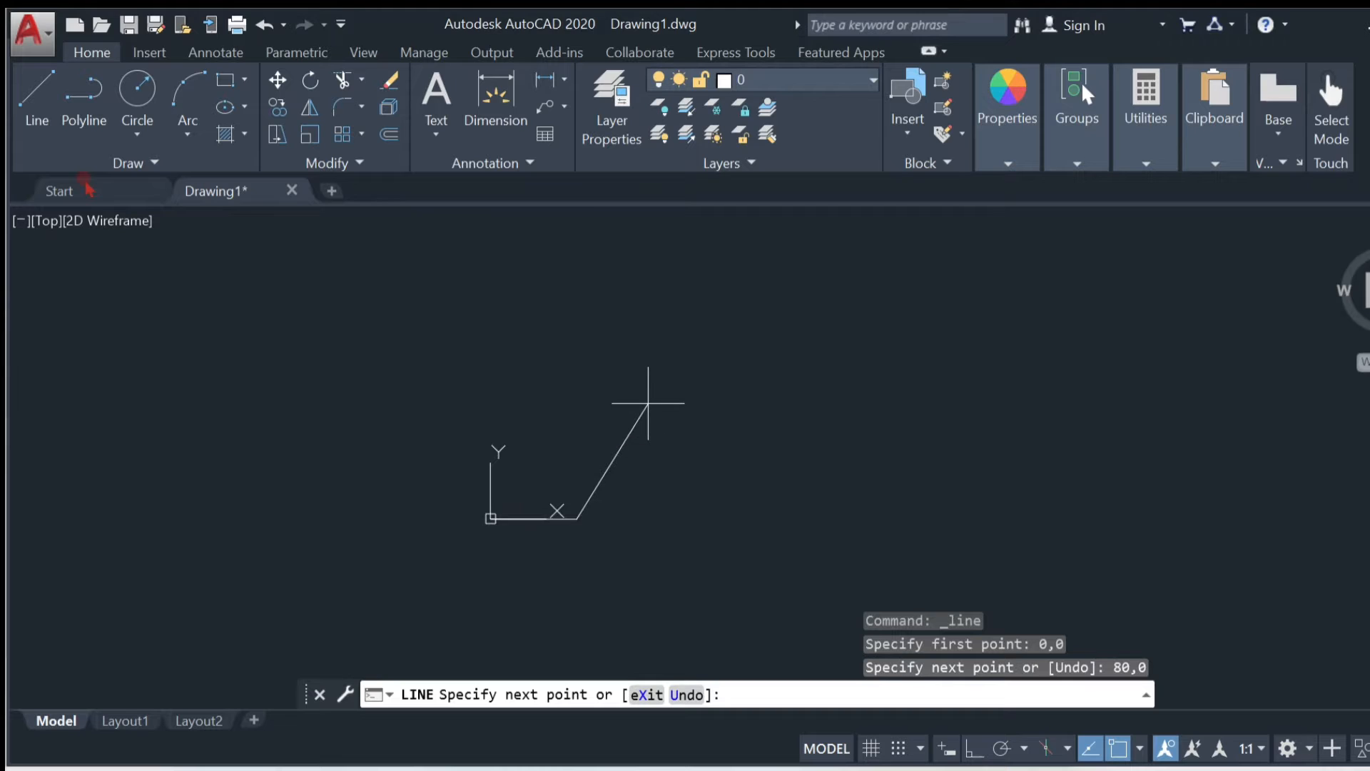
mouse_move(550, 466)
middle_down()
mouse_move(529, 478)
mouse_move(667, 437)
middle_up()
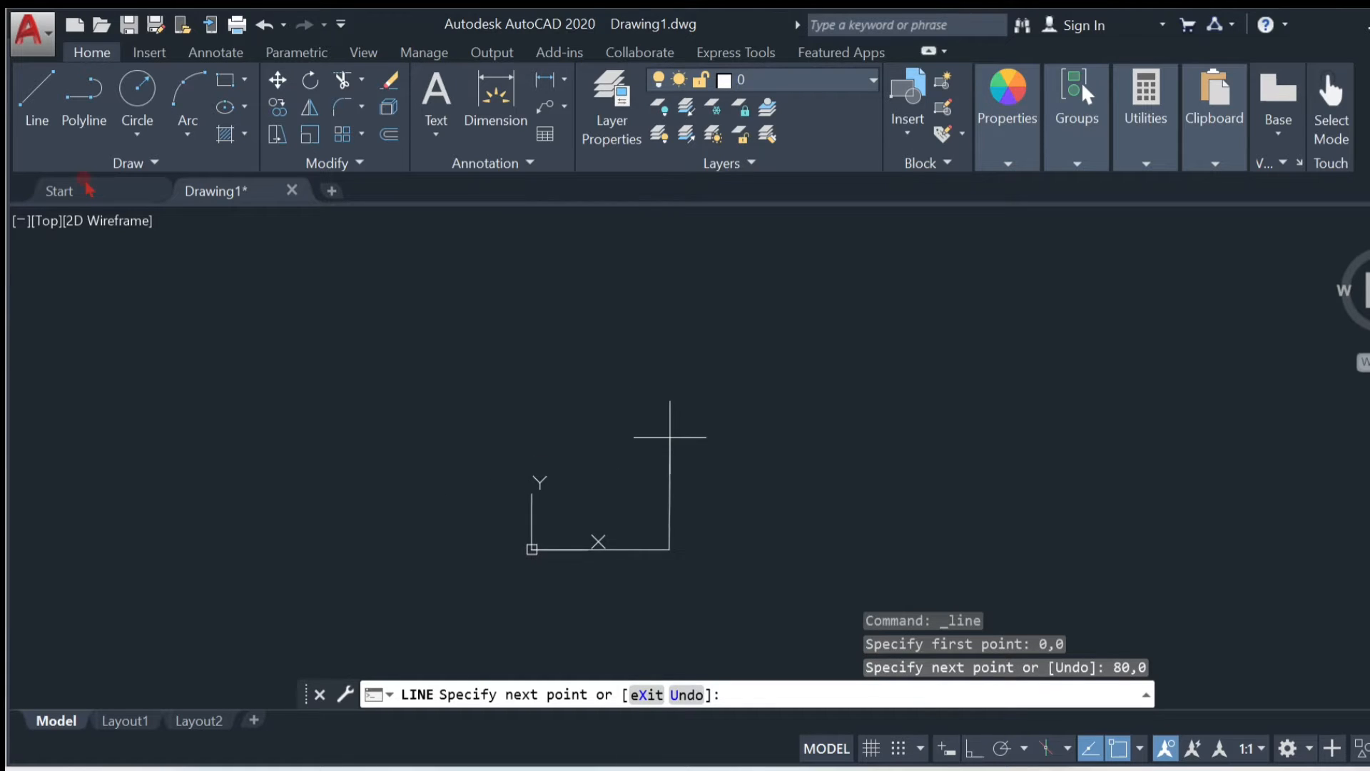
scroll(668, 436, up, 3)
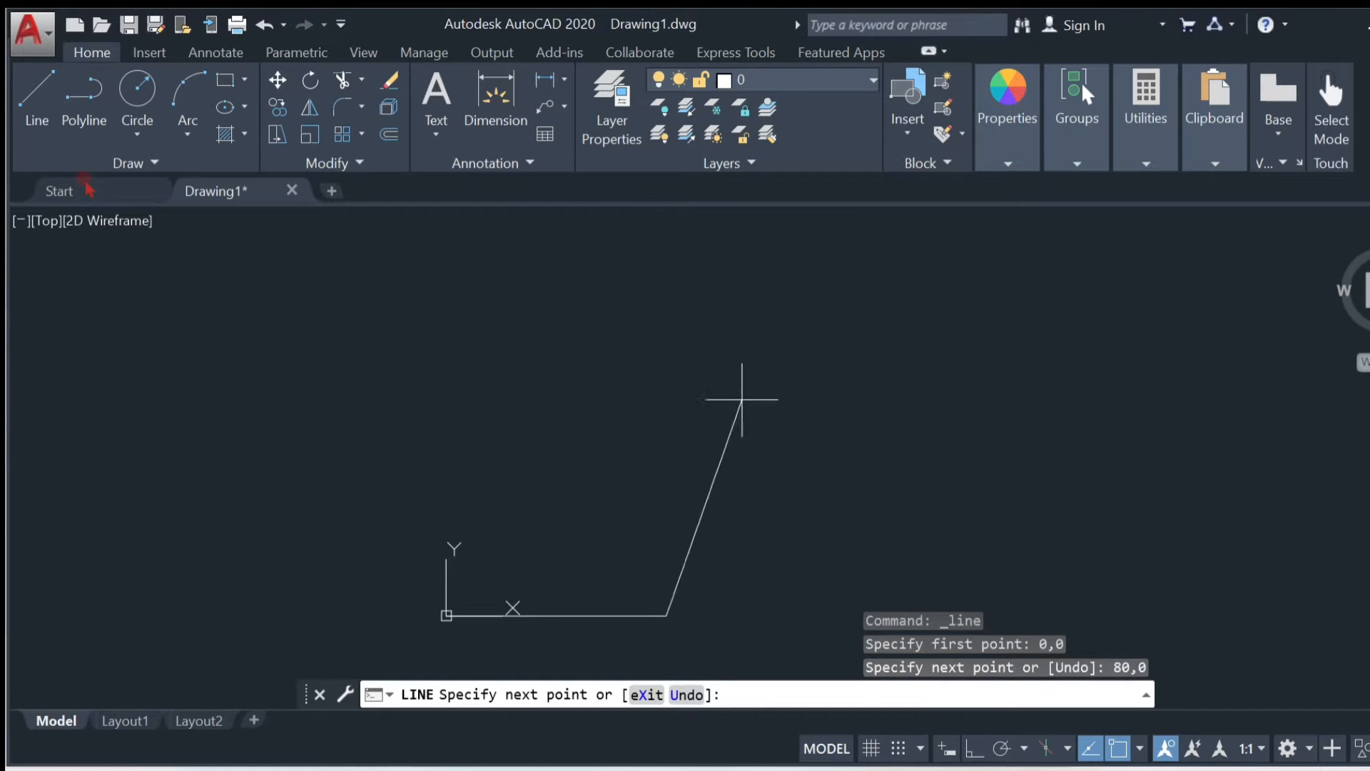
text(1)
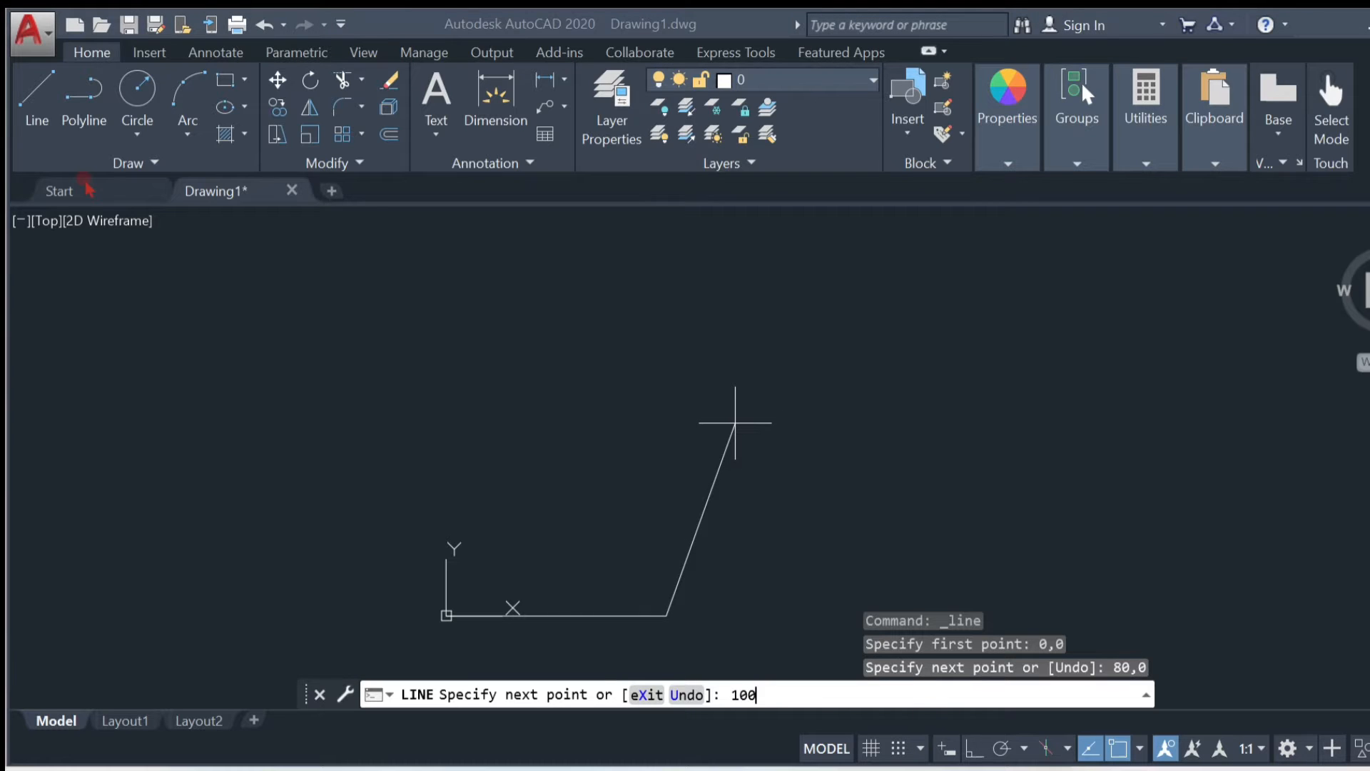
text(00)
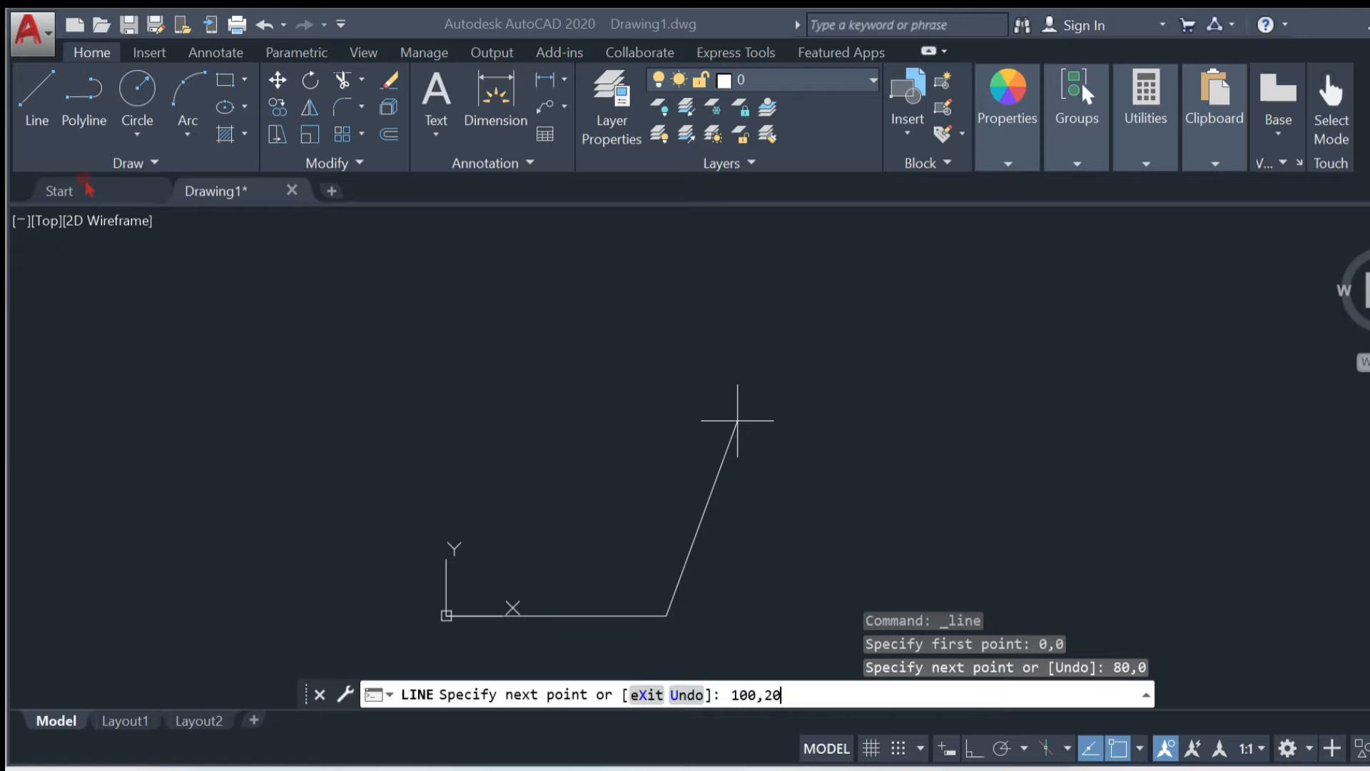
text(,20)
key(Return)
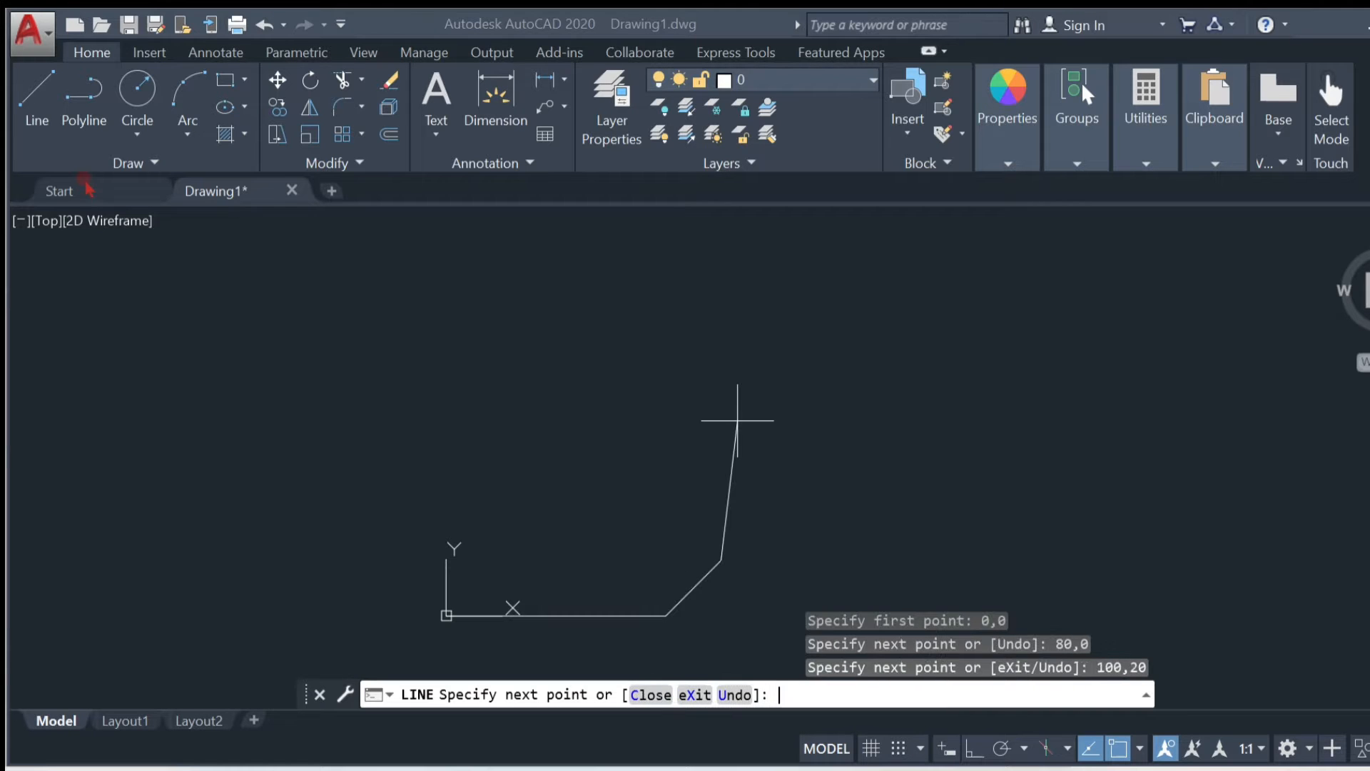
Add the right vertical edge to 100,110 and the upper-right slanted corner to 80,130.
text(100)
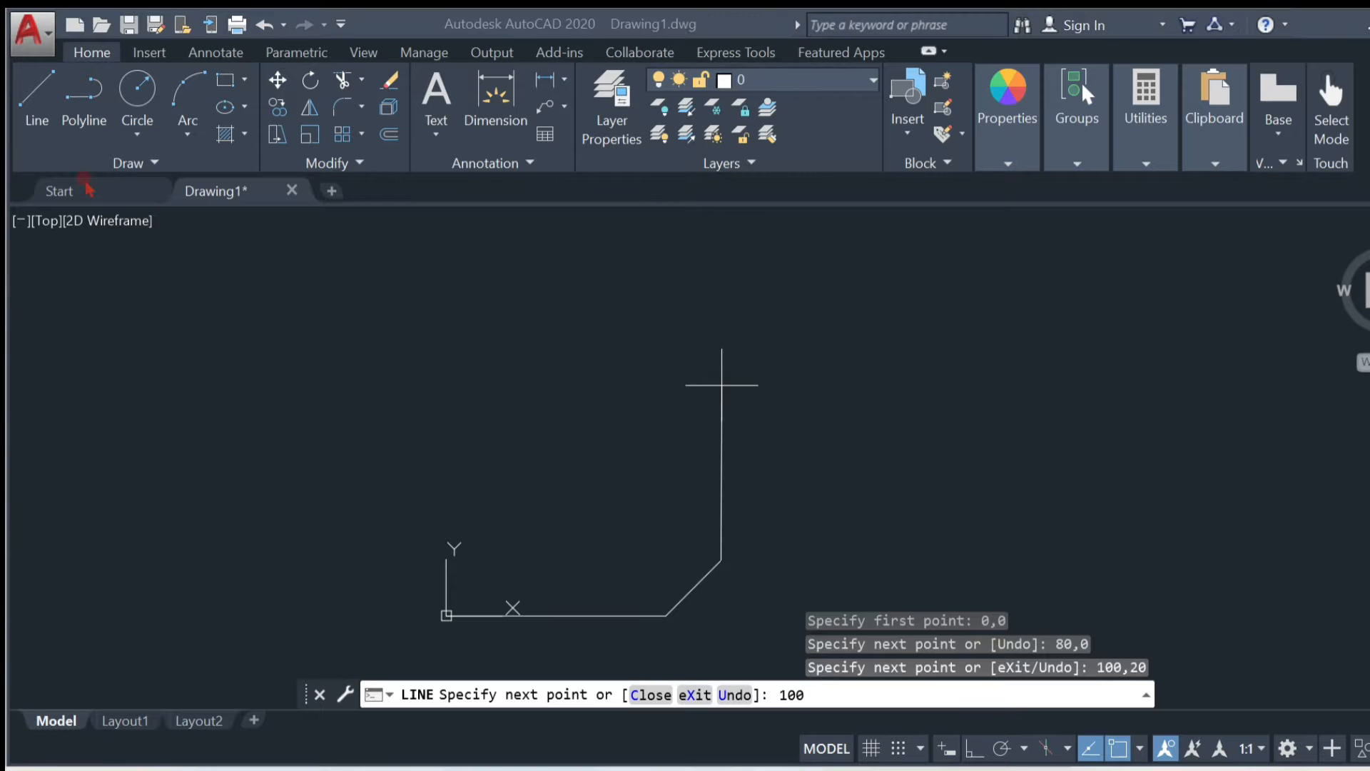
text(,11)
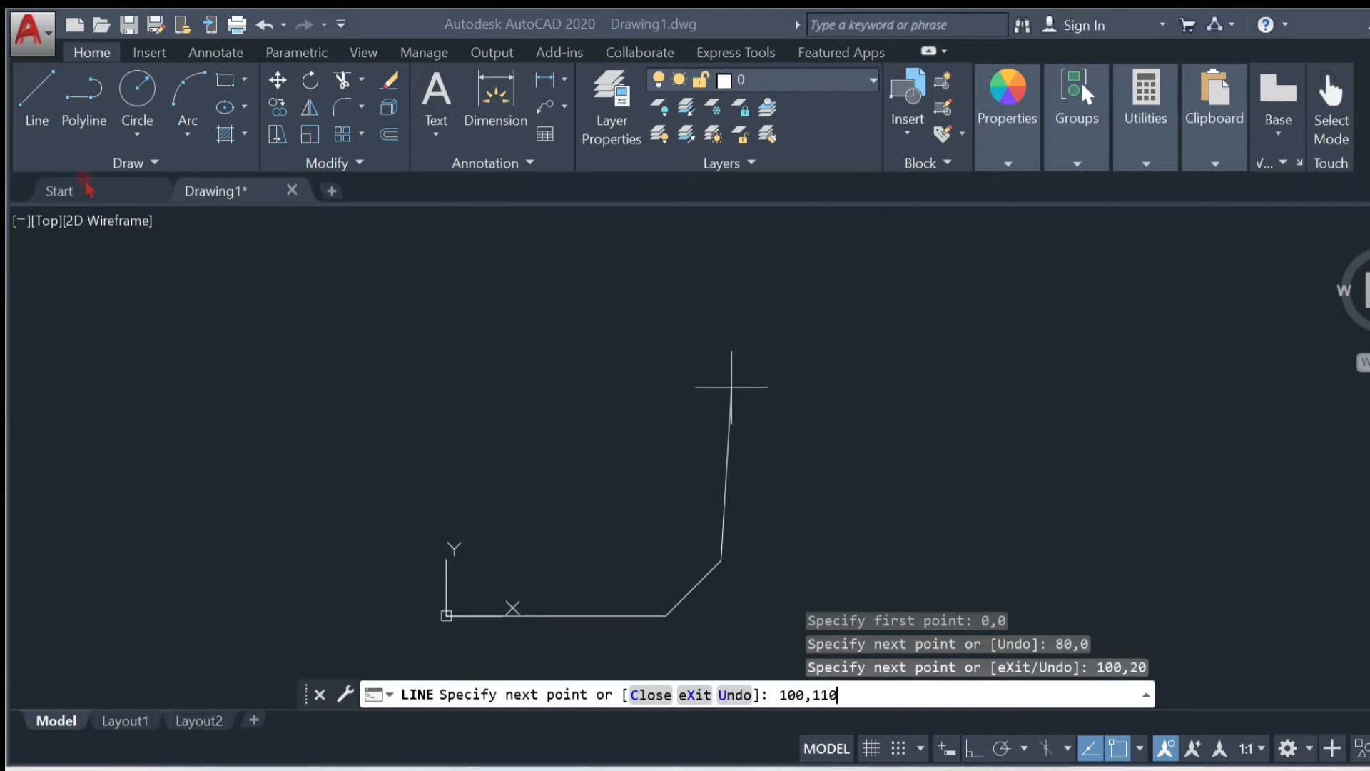
text(0)
key(Return)
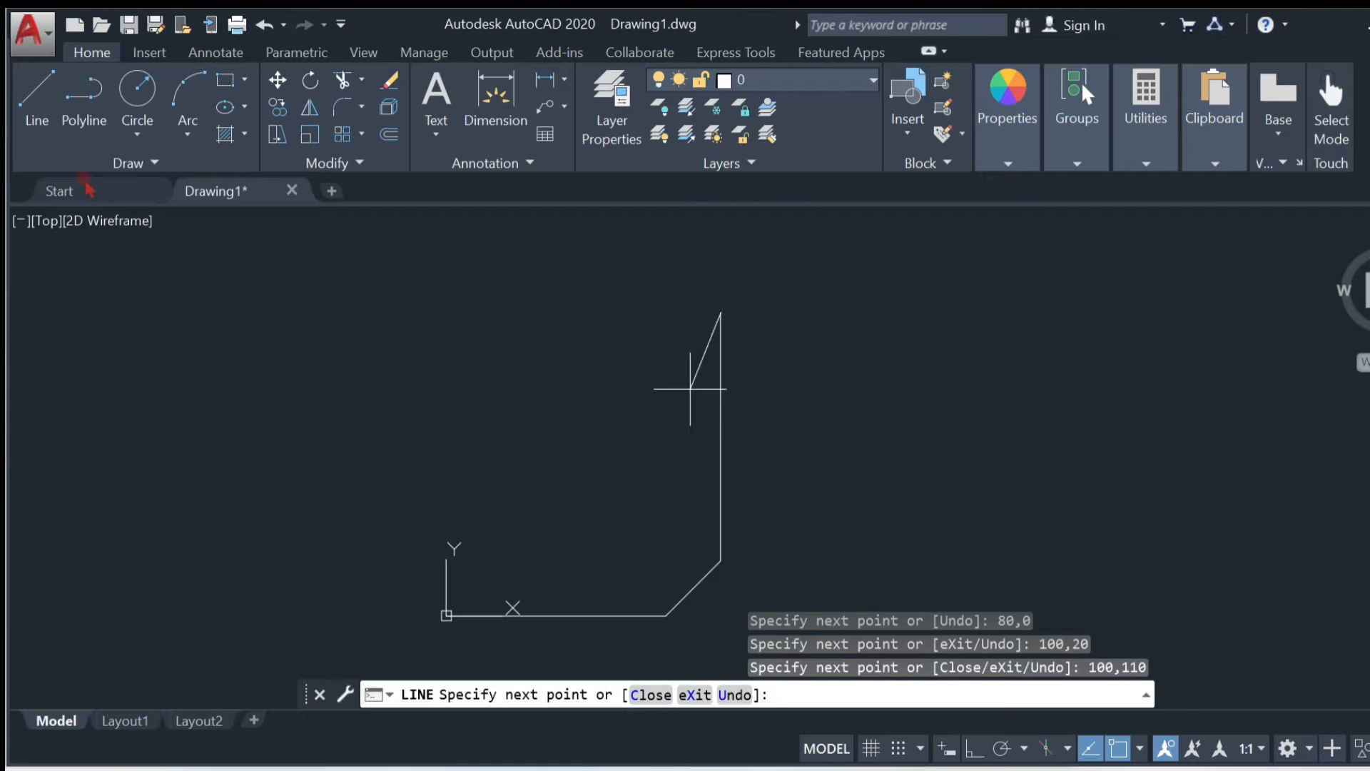
text(80,130)
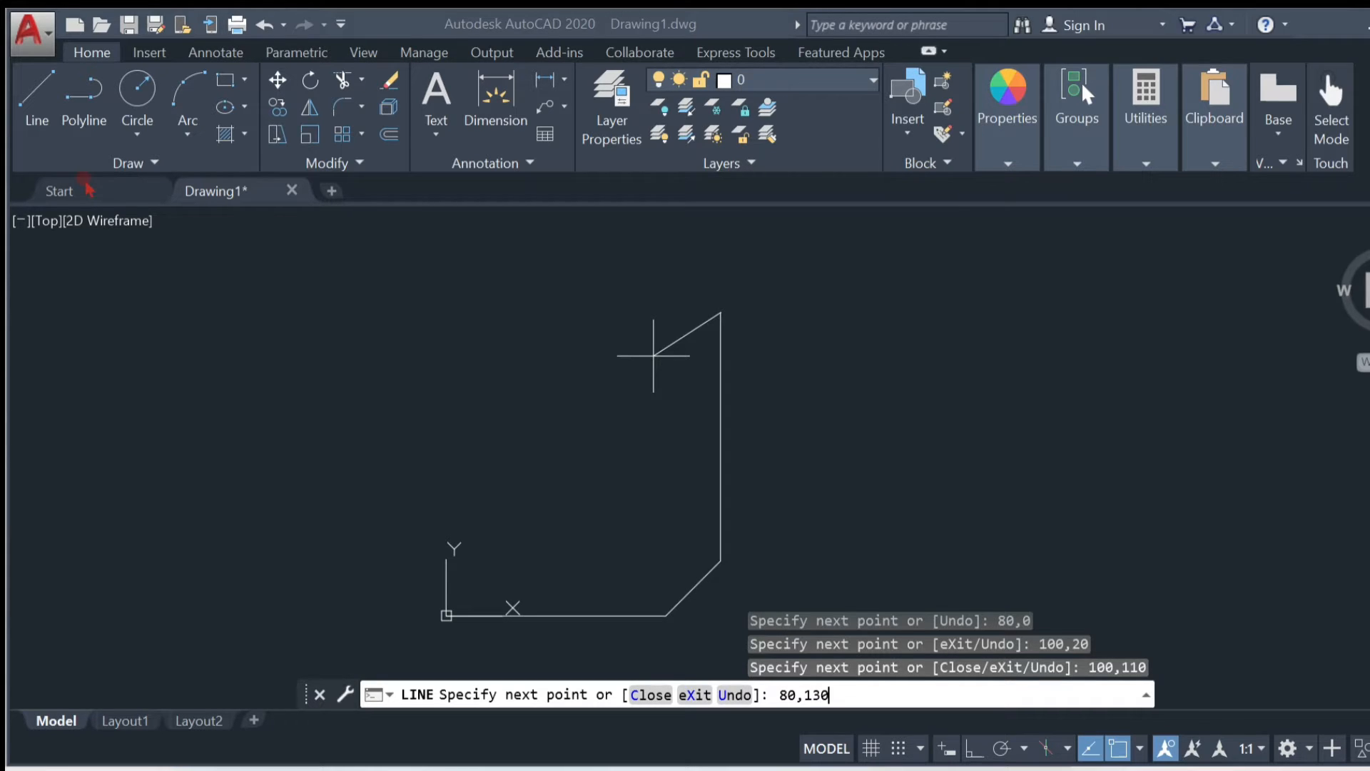
key(Return)
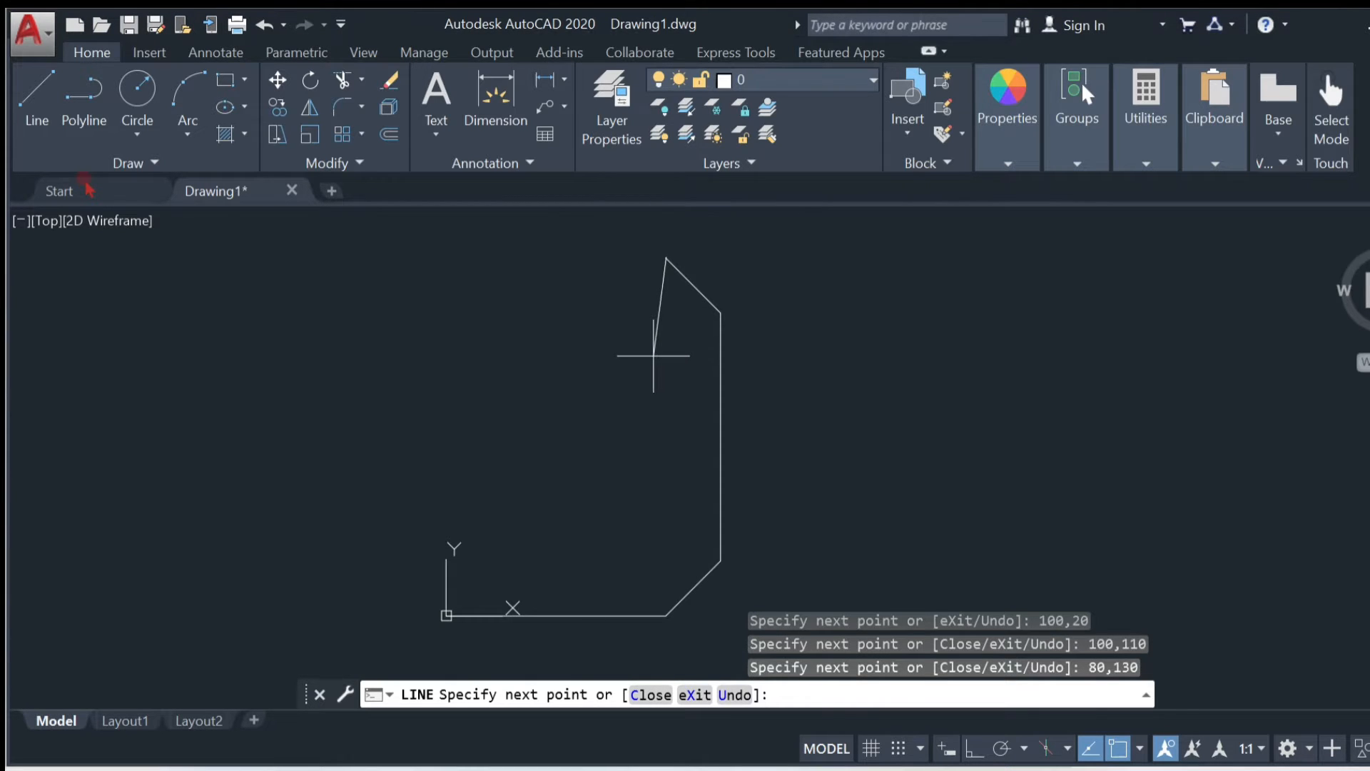
Continue the outline through 0,130, -20,110 and -20,20, and finish it at the starting point 0,0.
text(0,130)
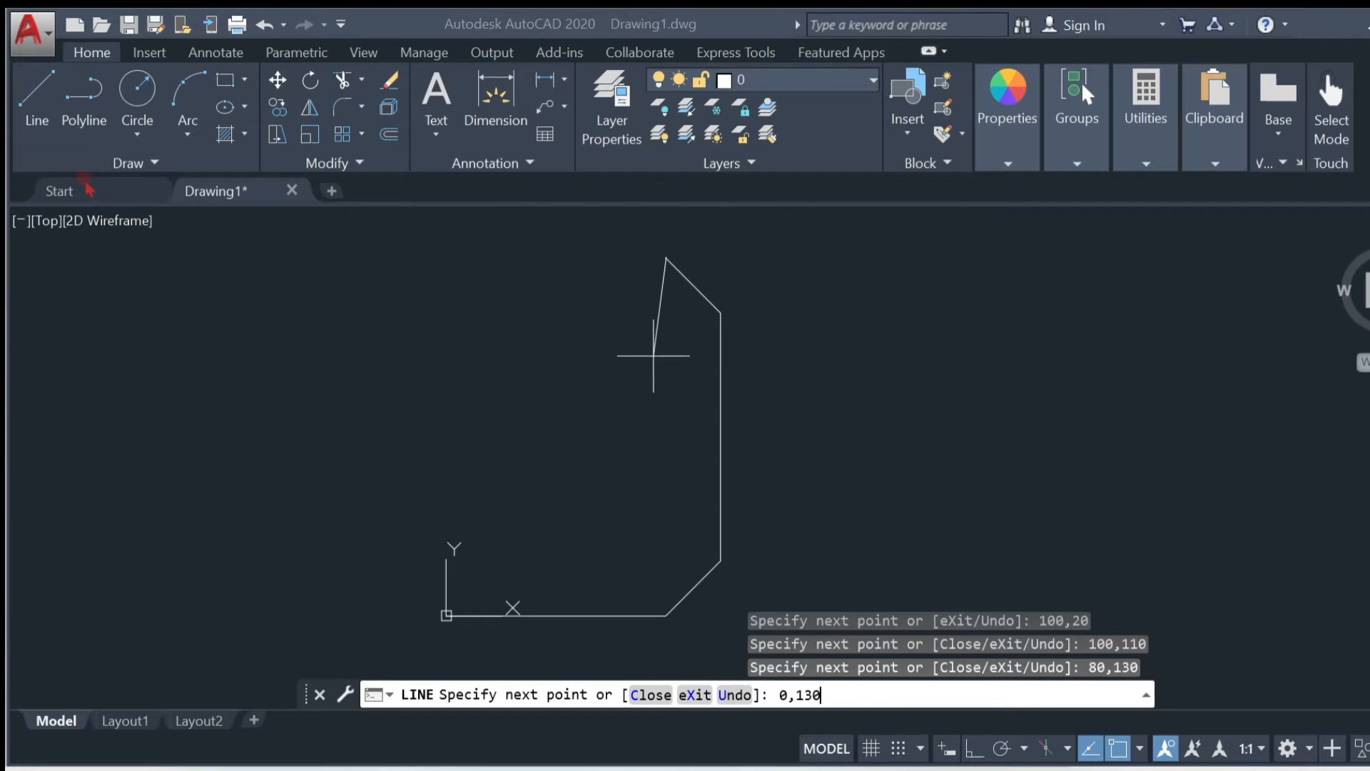
key(Return)
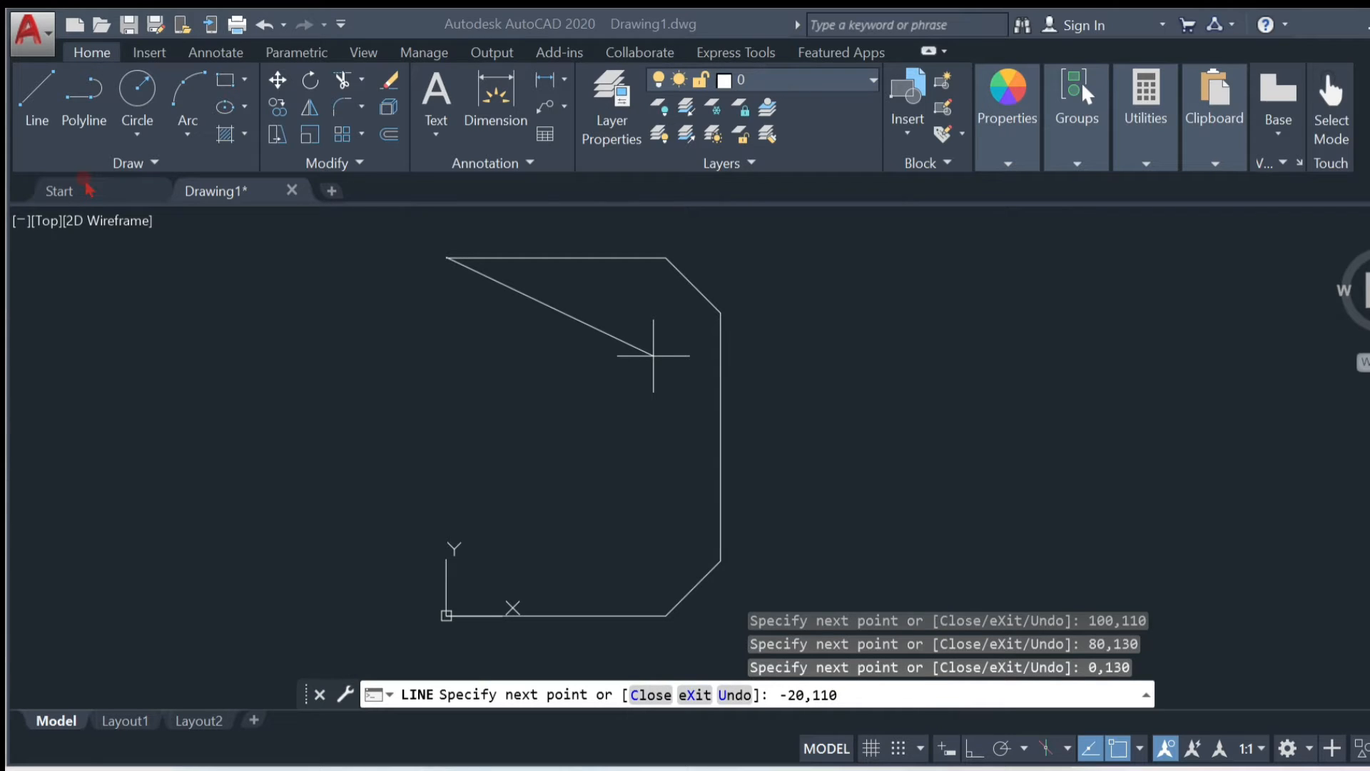
key(Return)
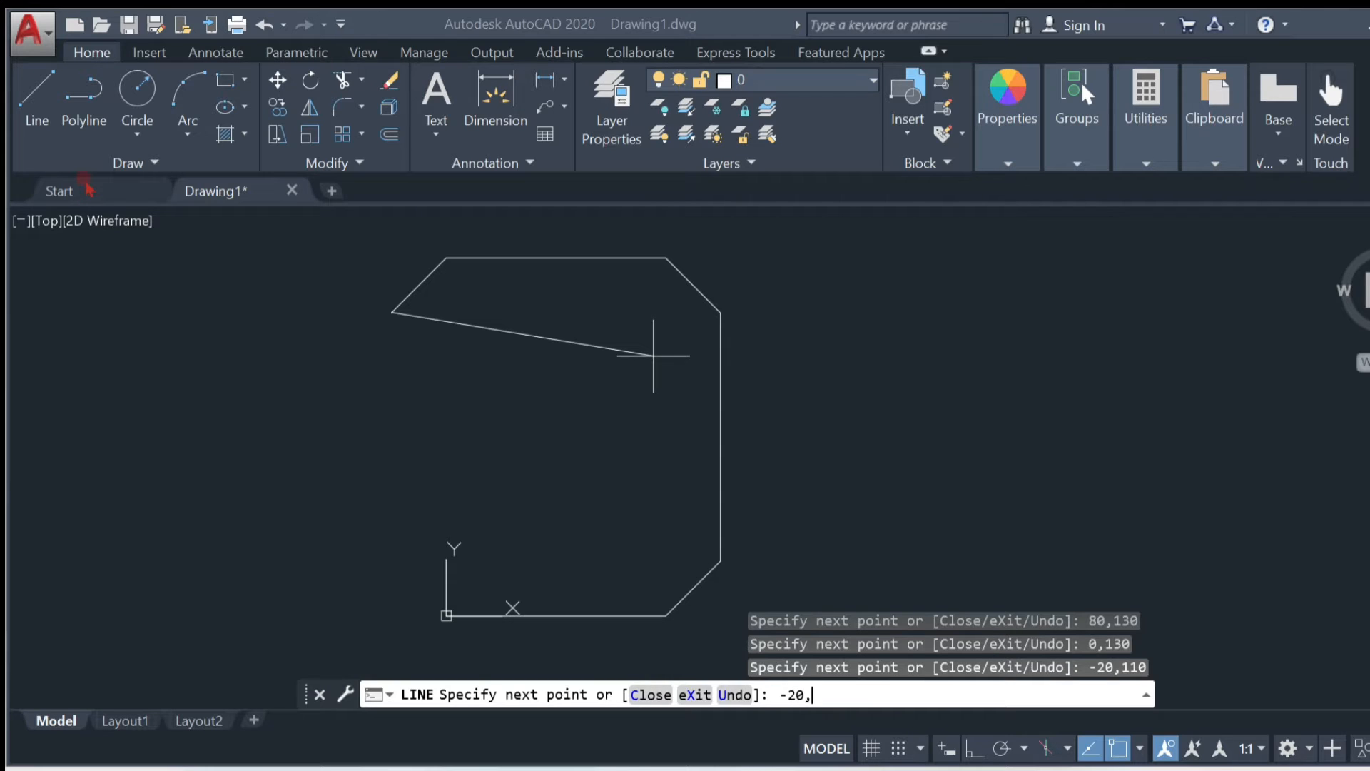
key(Return)
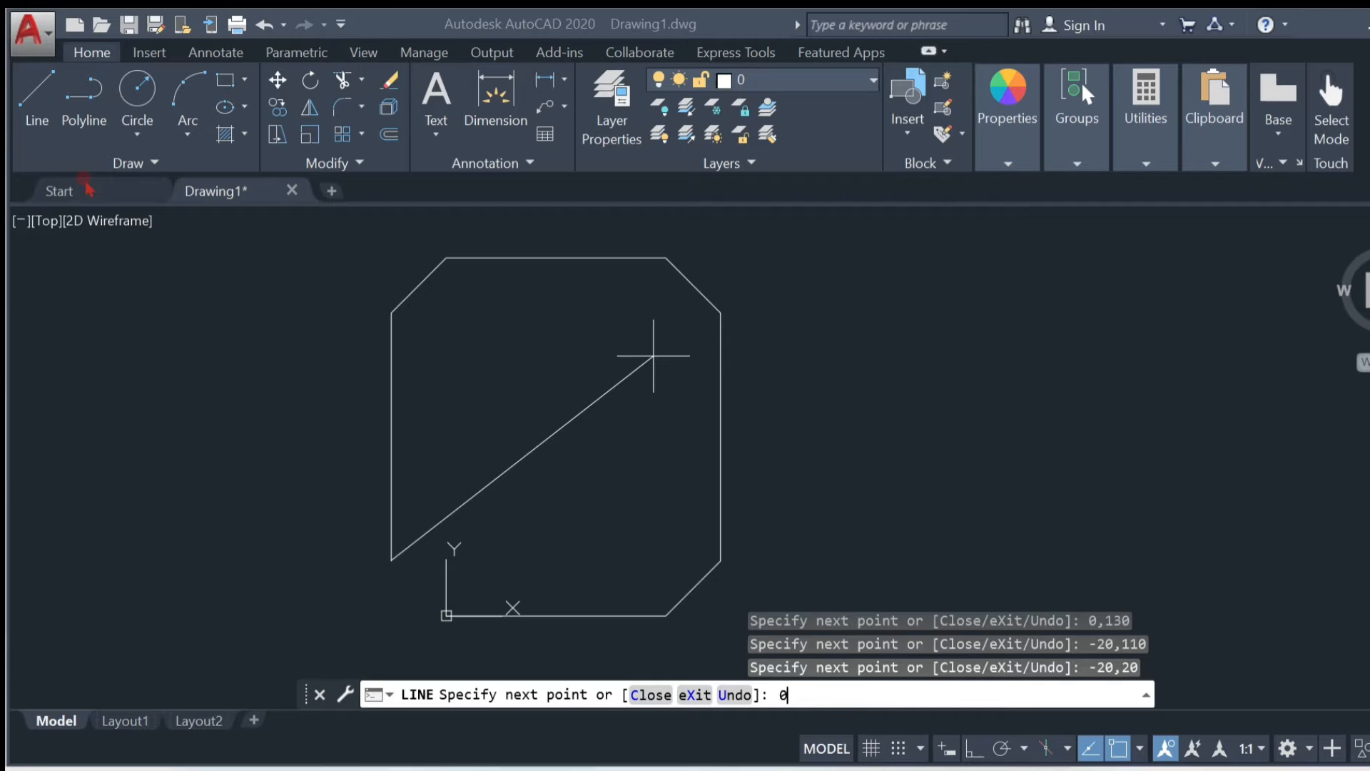
key(Return)
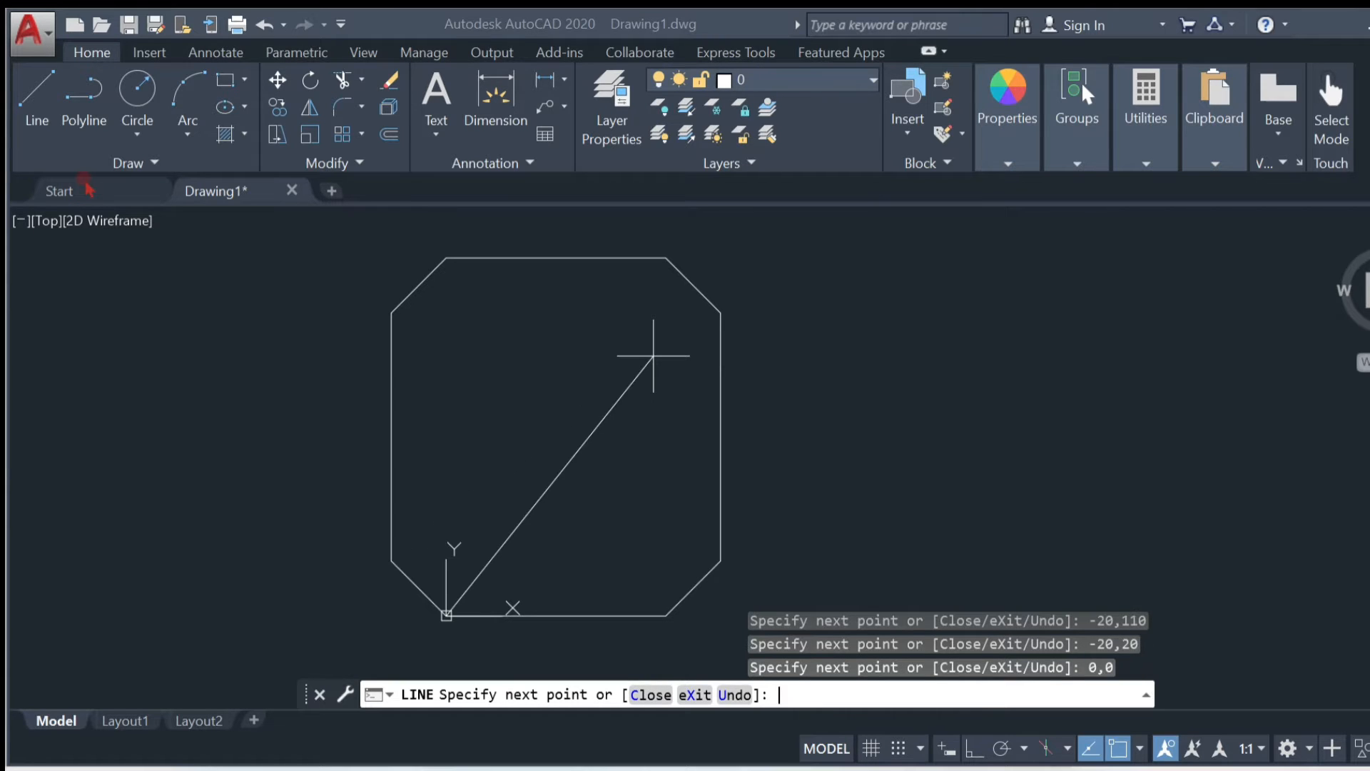
key(Escape)
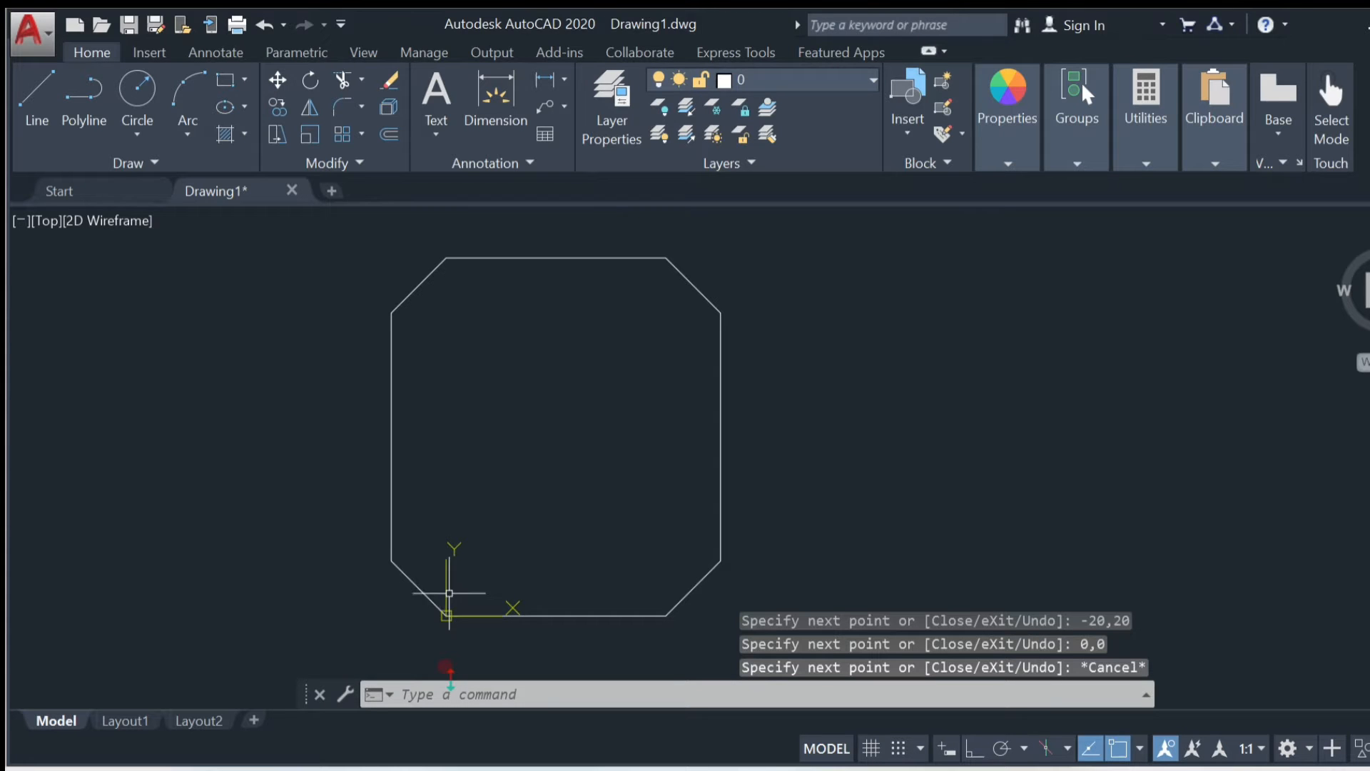
Move the UCS origin from the outline's lower-left corner to empty space left of the shape.
click(446, 613)
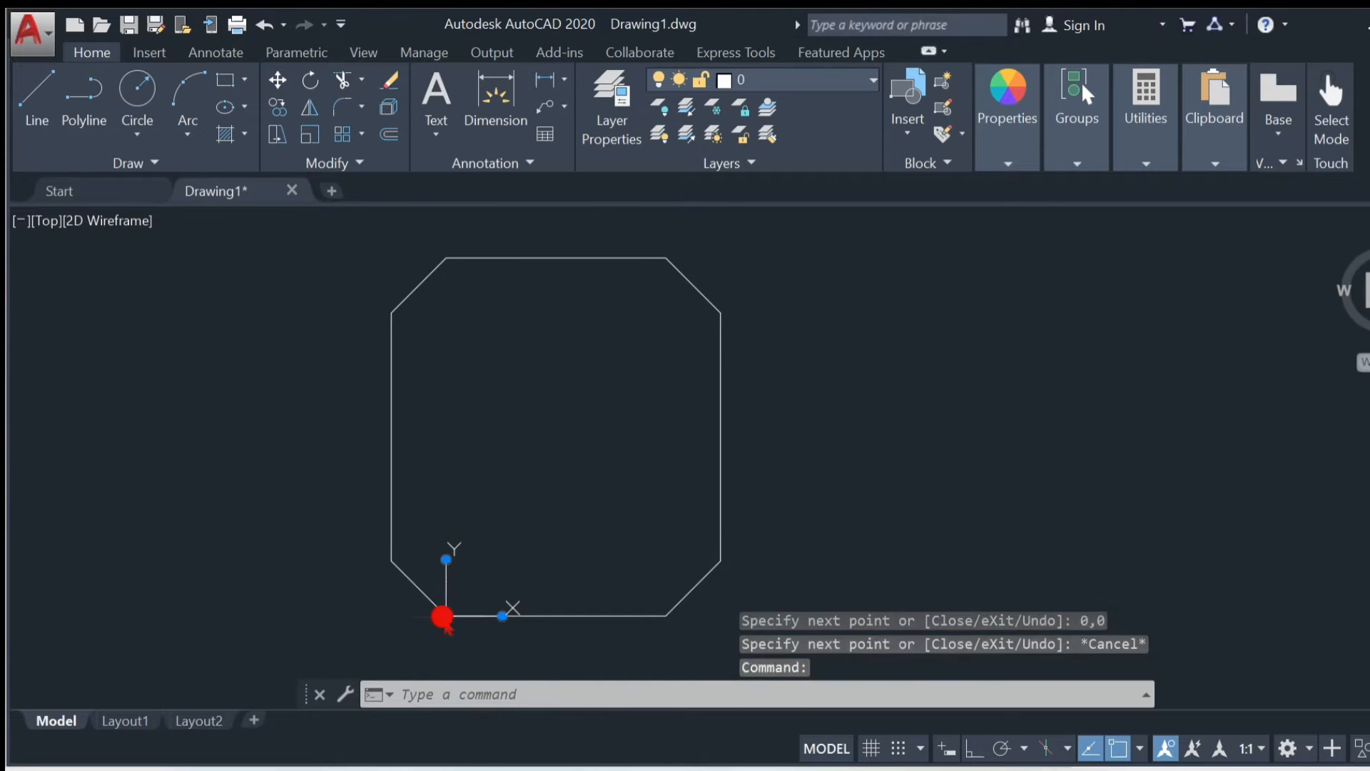
click(446, 614)
click(112, 615)
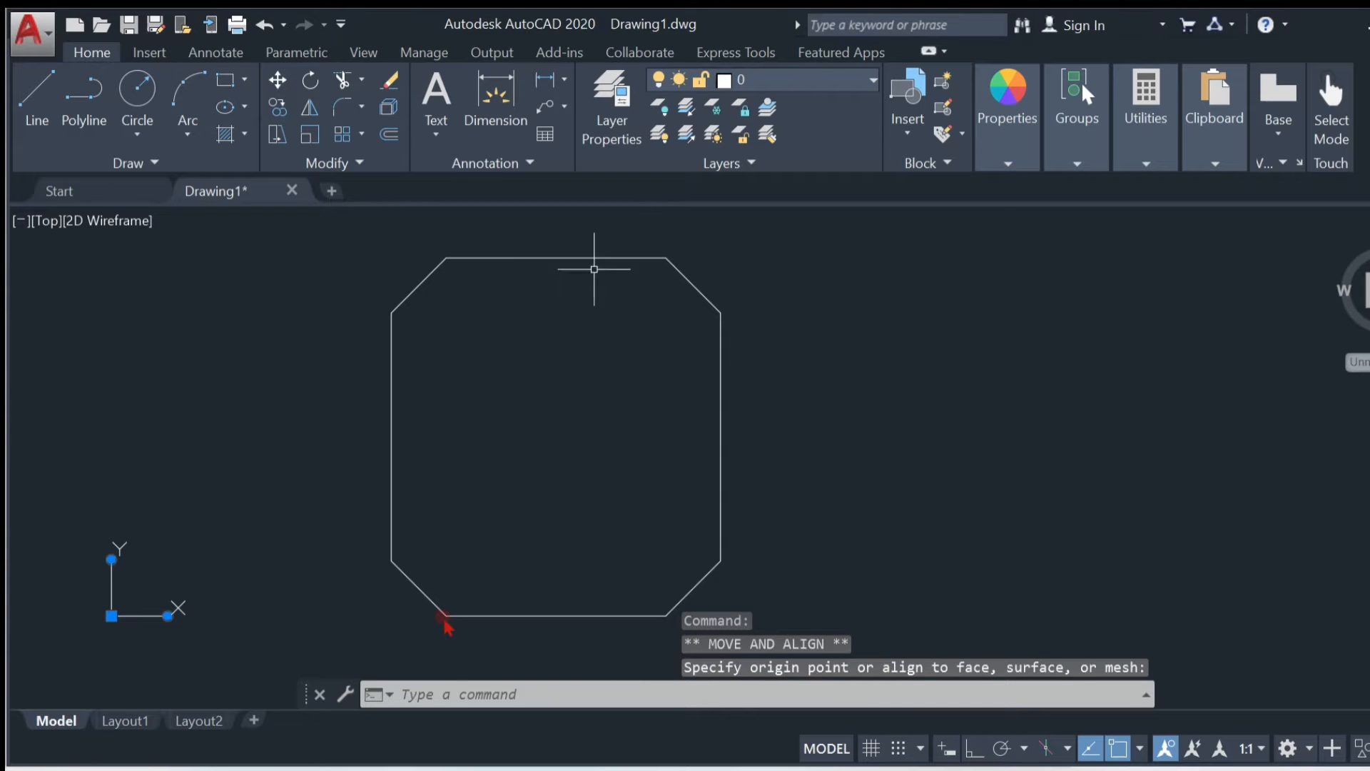
Dimension the horizontal width of the upper-left slanted corner, placing the dimension above the outline.
click(529, 81)
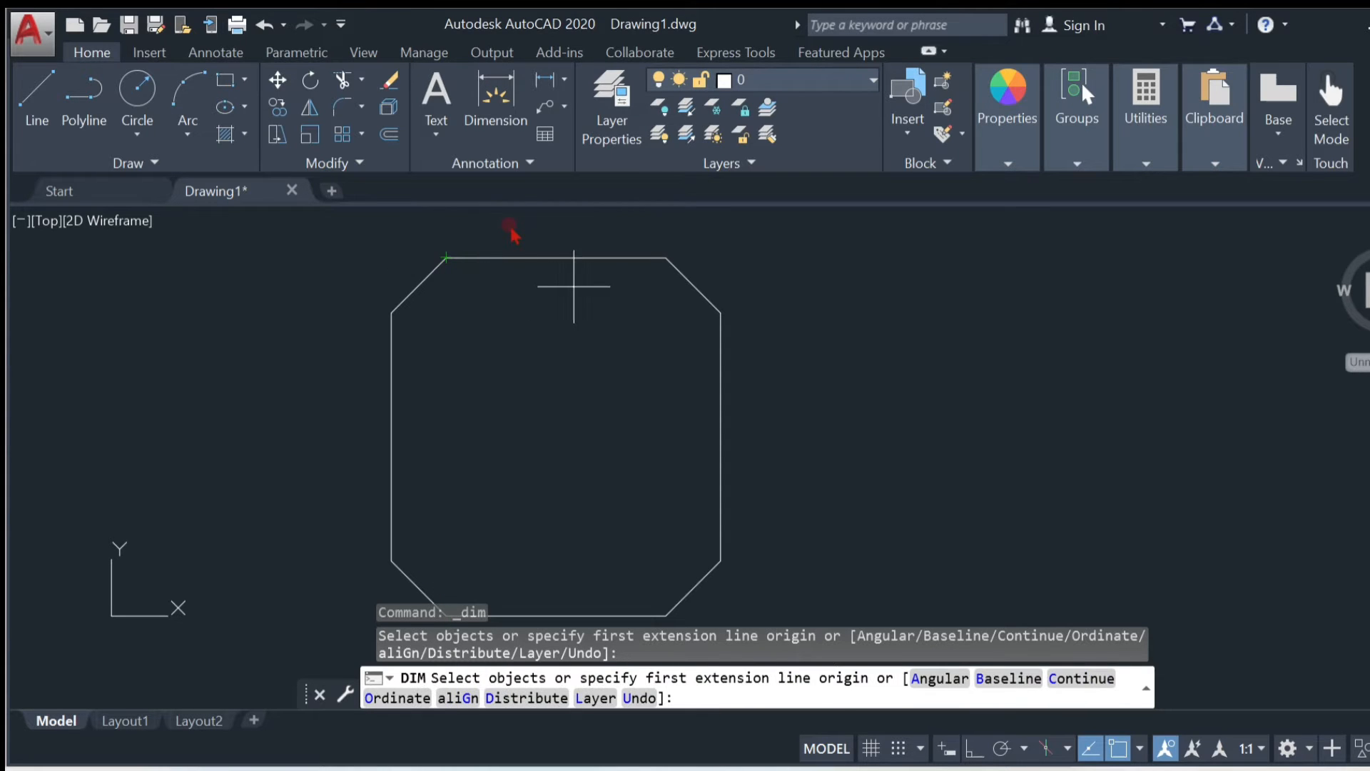
click(446, 257)
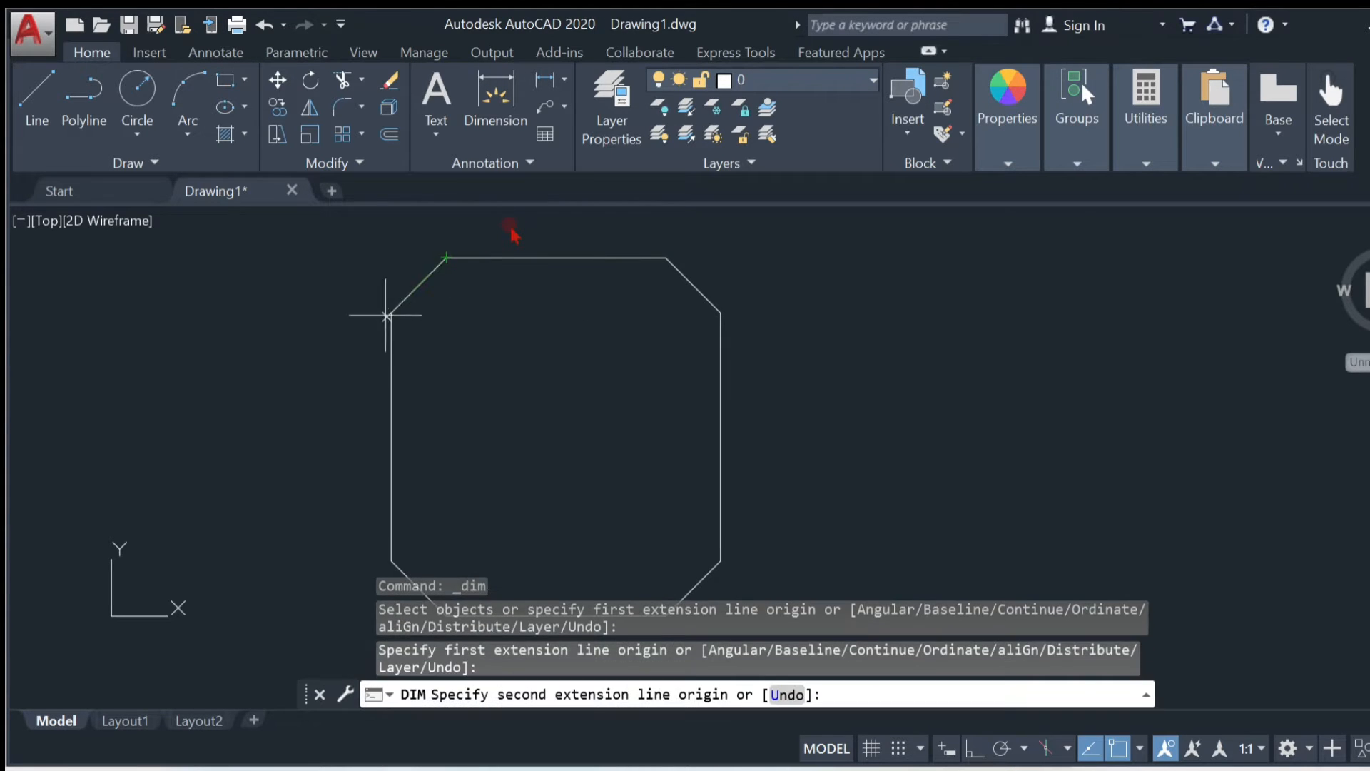
click(391, 312)
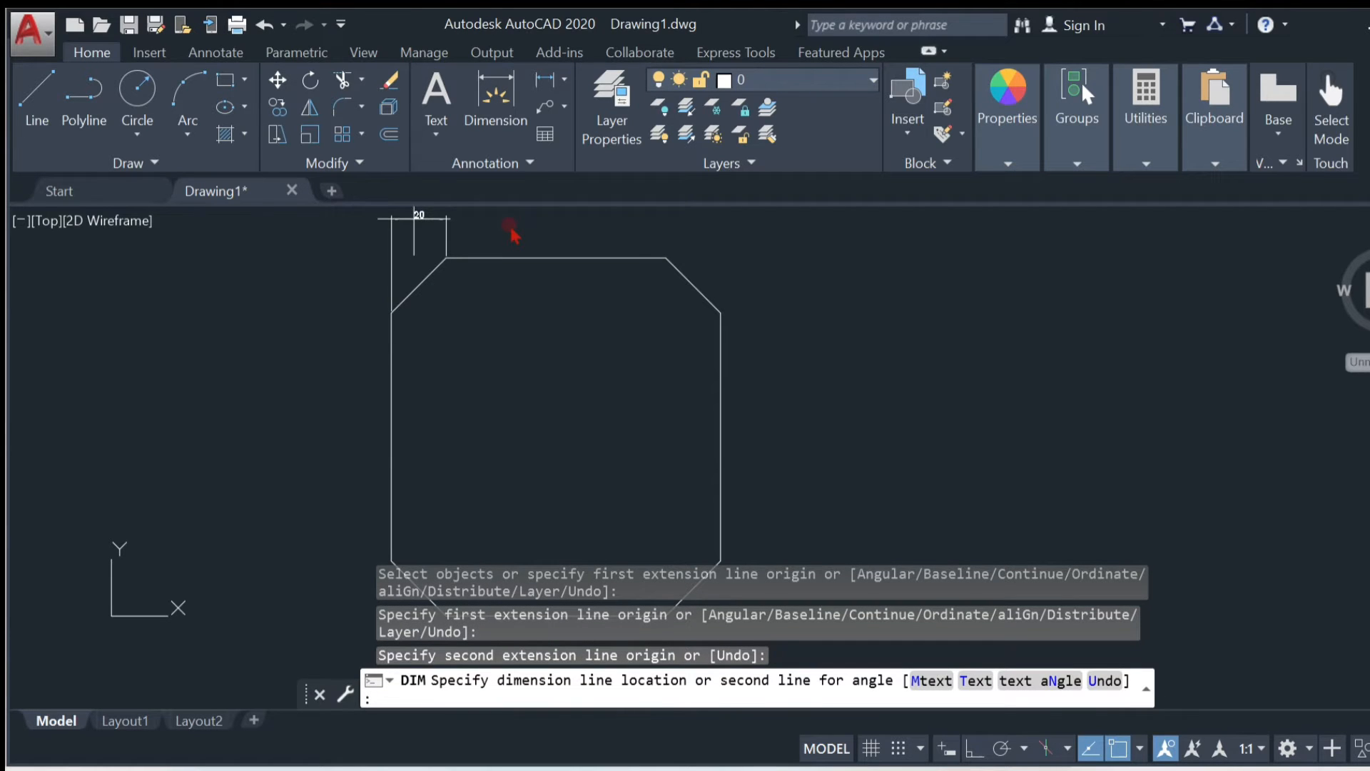
click(508, 222)
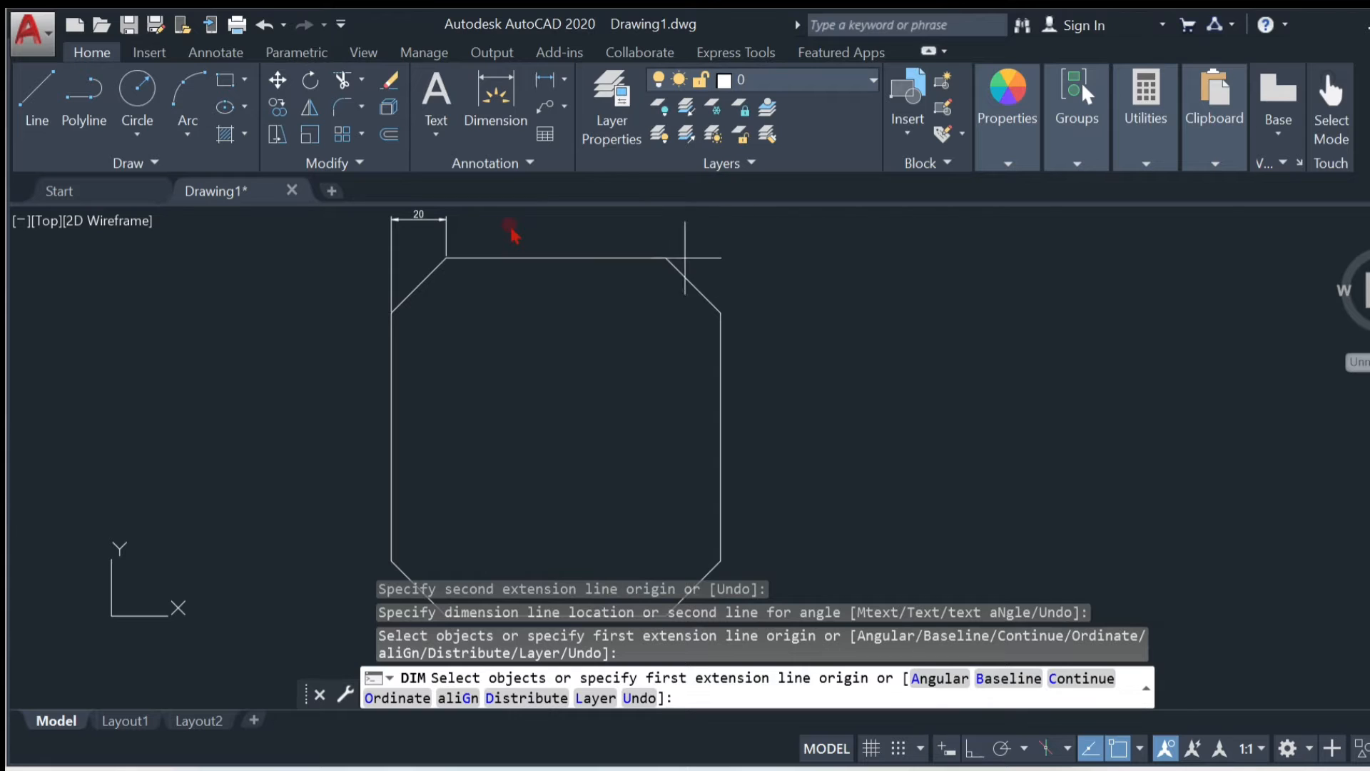
Dimension the outline's overall height between its top and bottom edges, placing the dimension right of the shape.
middle_drag(671, 332, 670, 287)
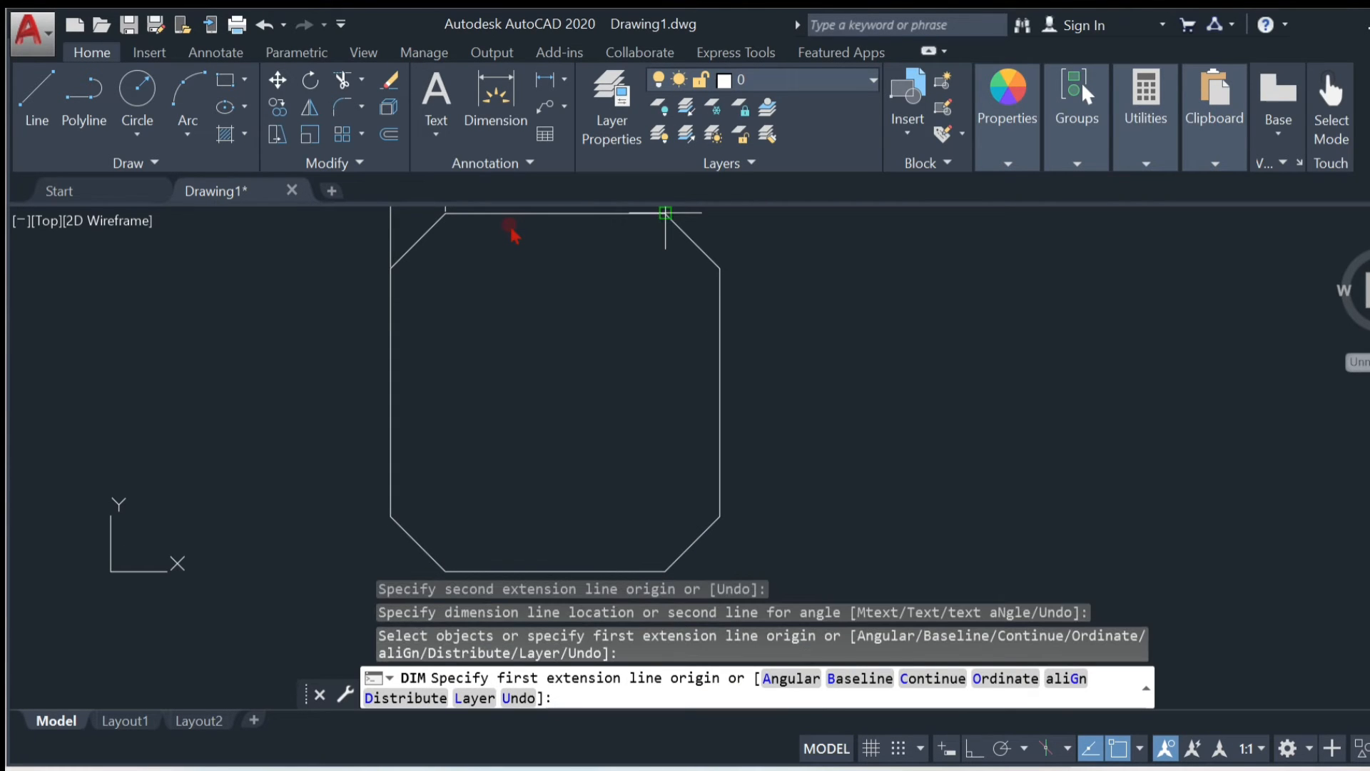
click(665, 212)
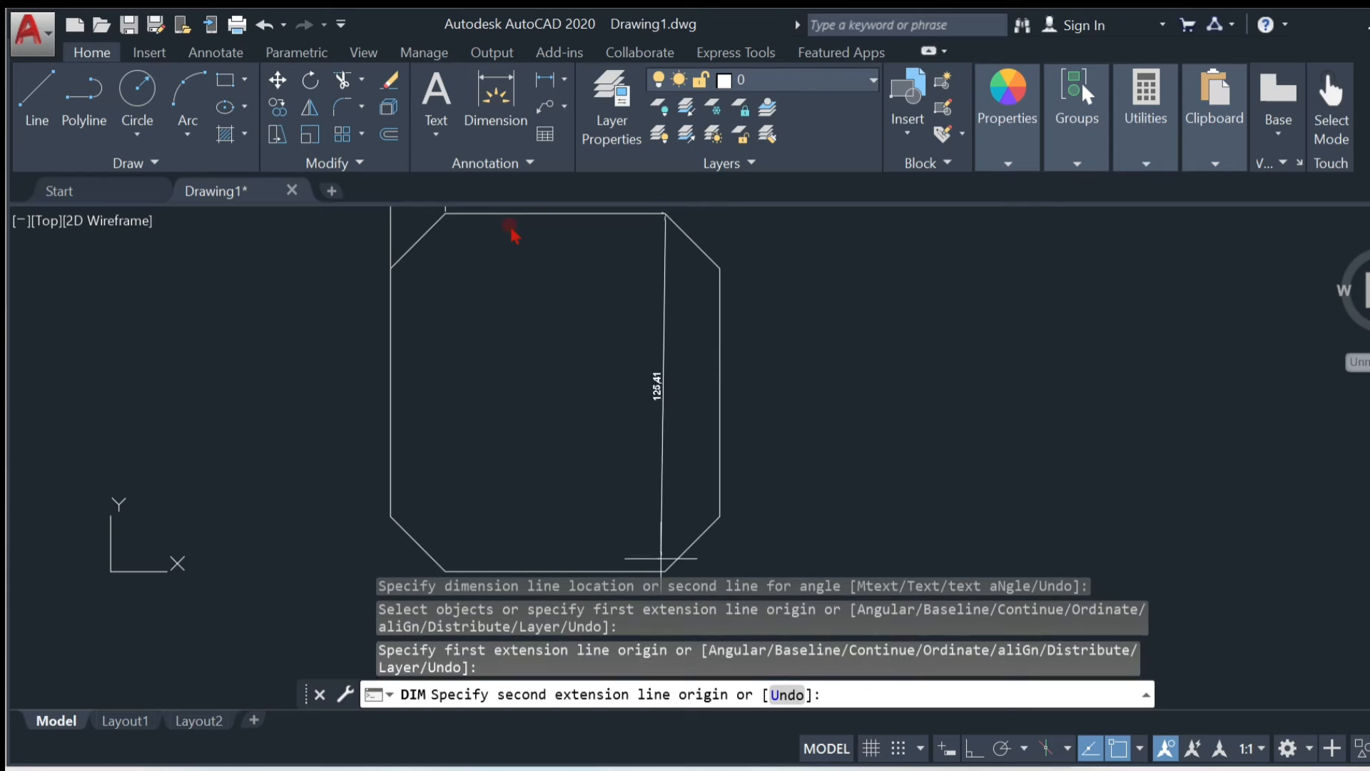
click(665, 571)
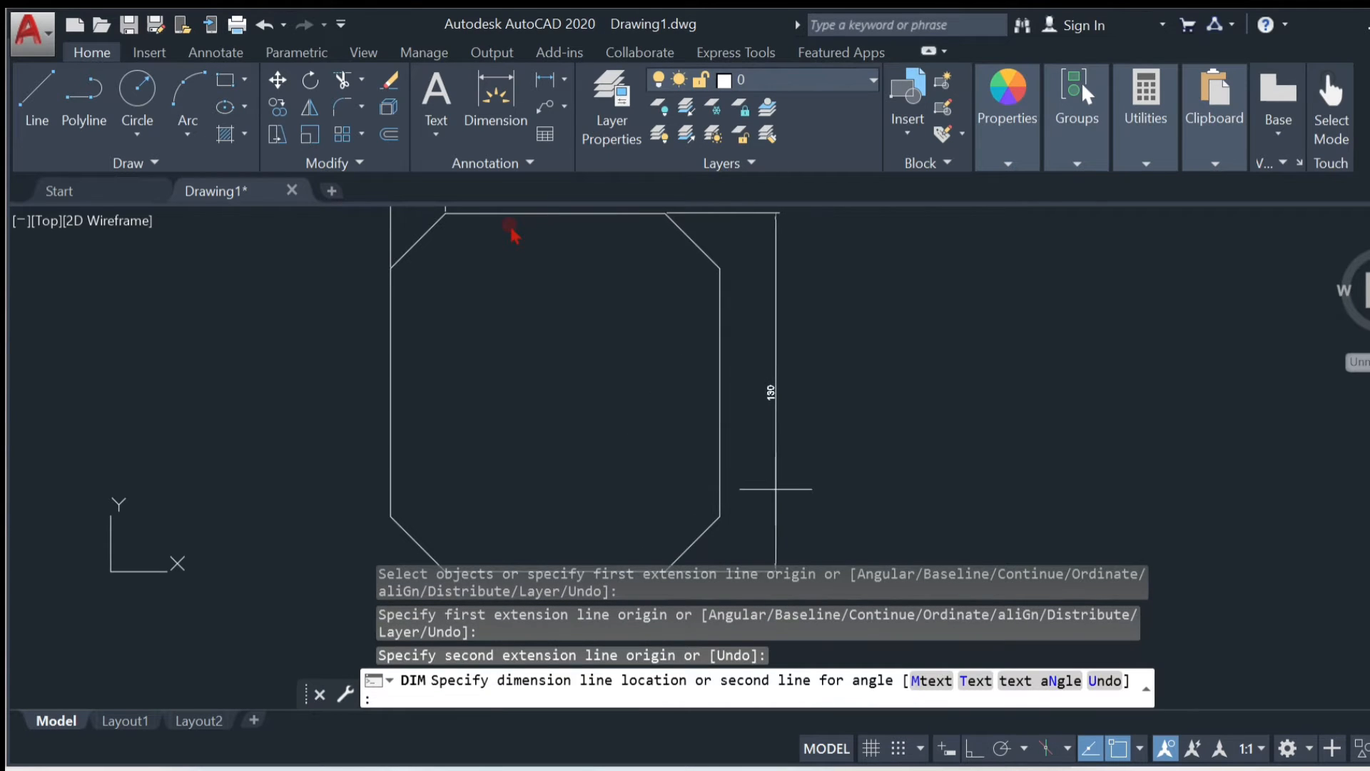
click(780, 487)
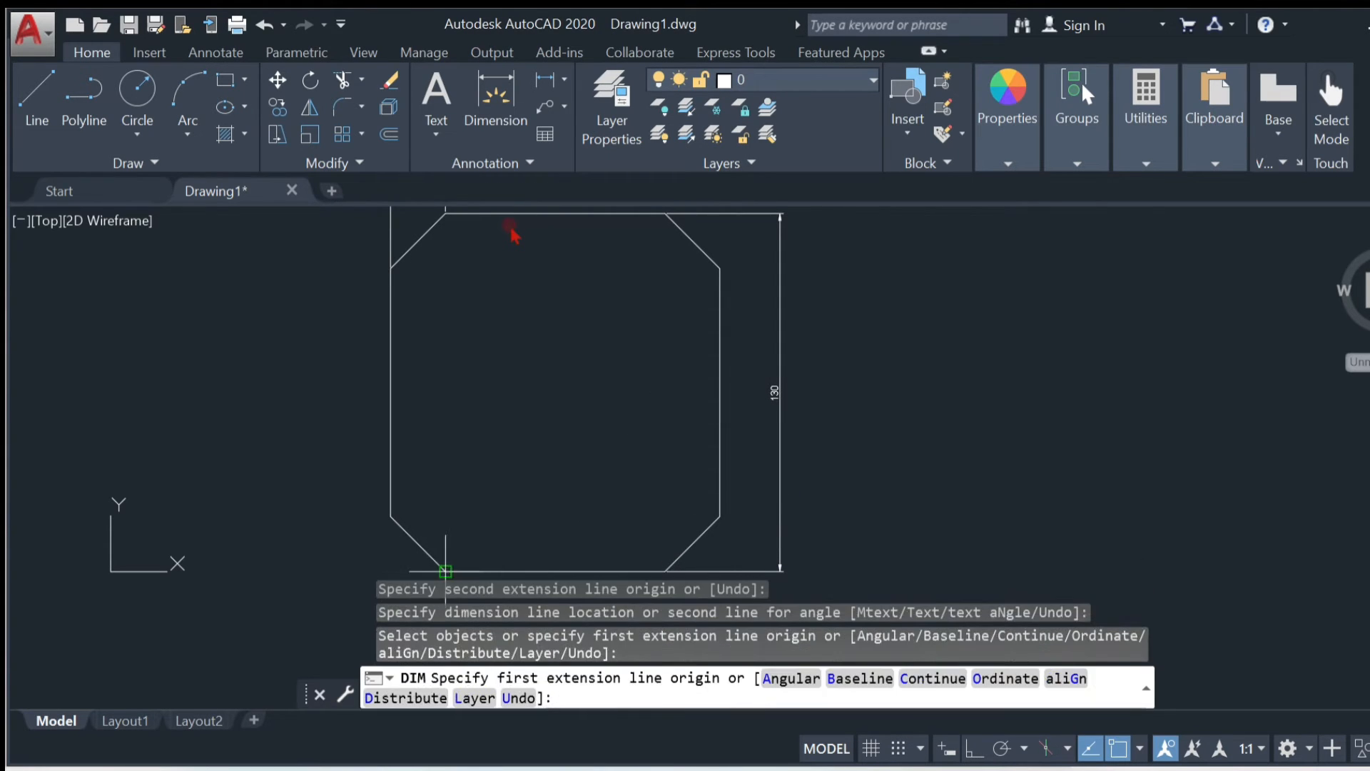
Dimension the vertical height of the lower-left slanted corner, placing the dimension left of the outline.
click(445, 571)
click(391, 516)
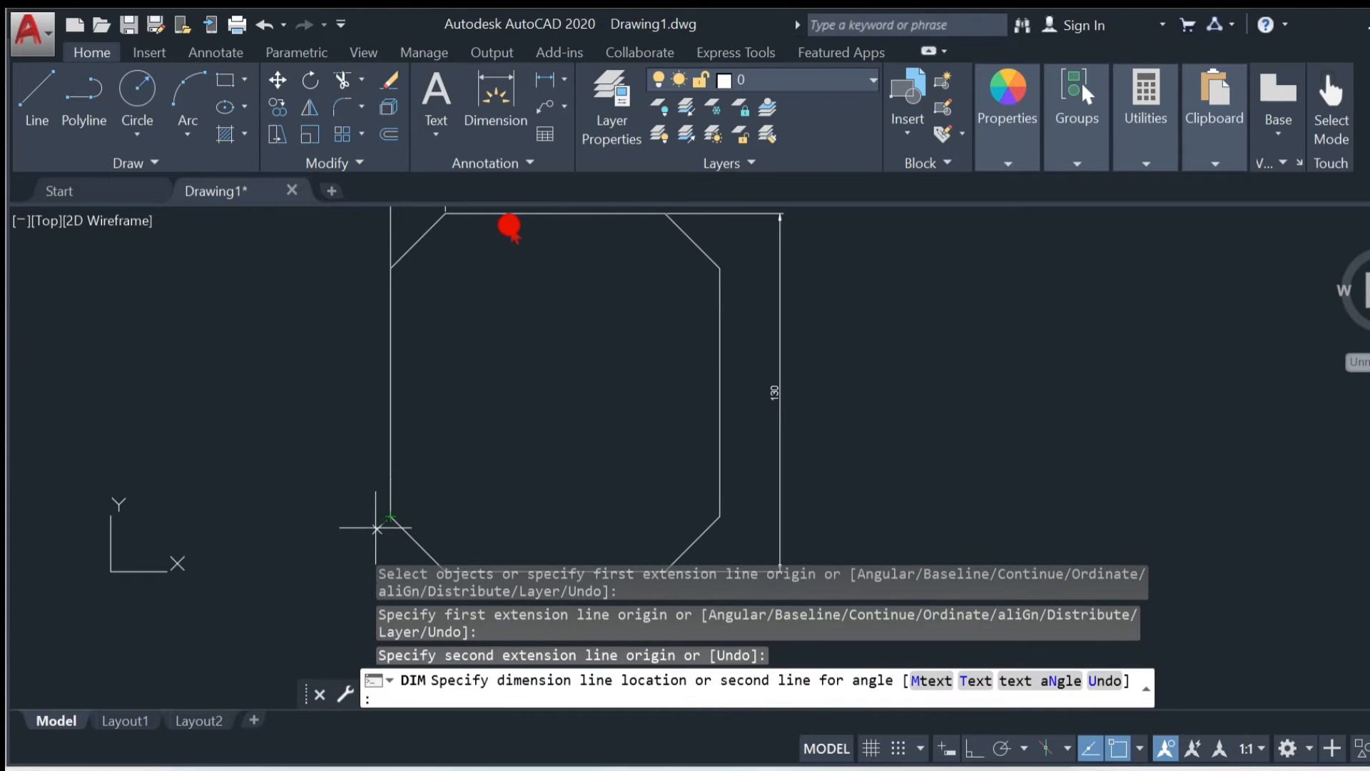
click(351, 540)
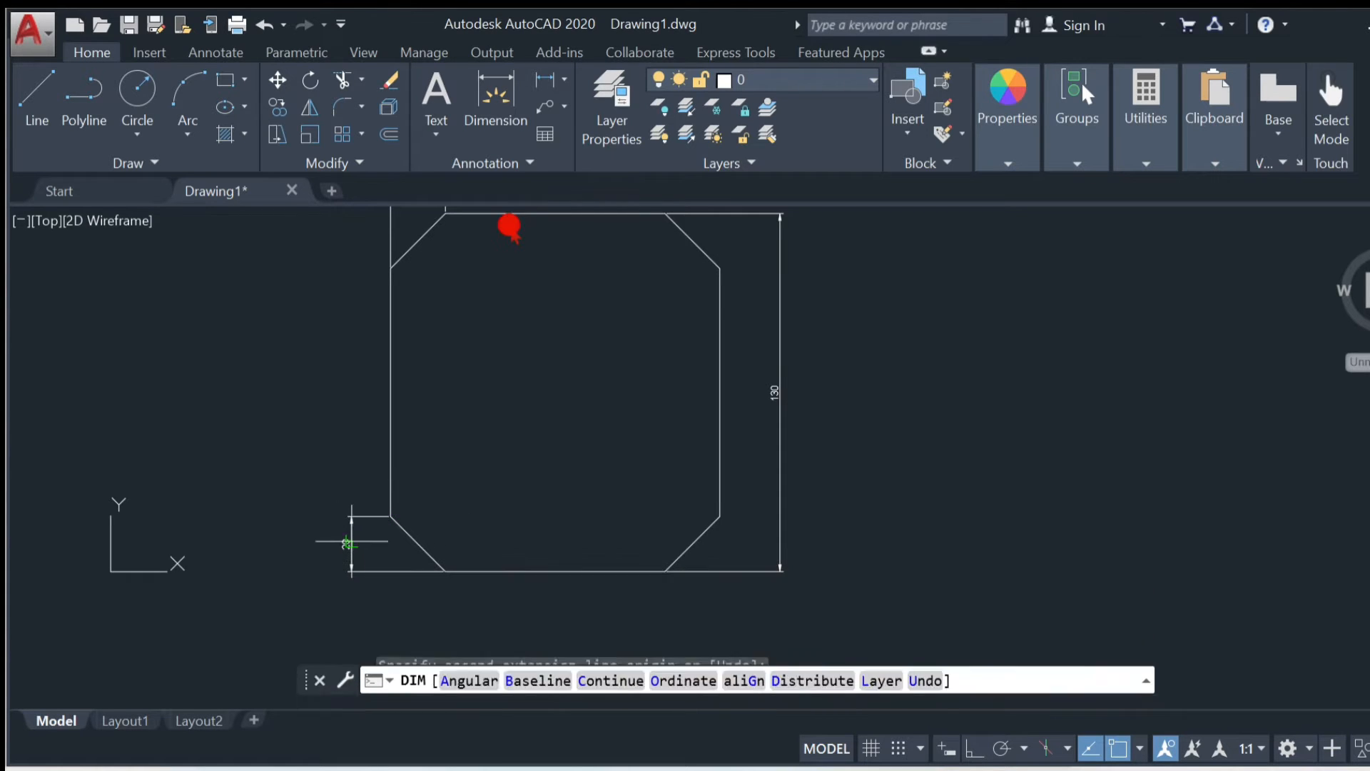
Dimension the outline's overall width between its left and right vertical edges, placing the dimension below the shape.
mouse_move(451, 479)
middle_down()
mouse_move(480, 407)
mouse_move(493, 412)
middle_up()
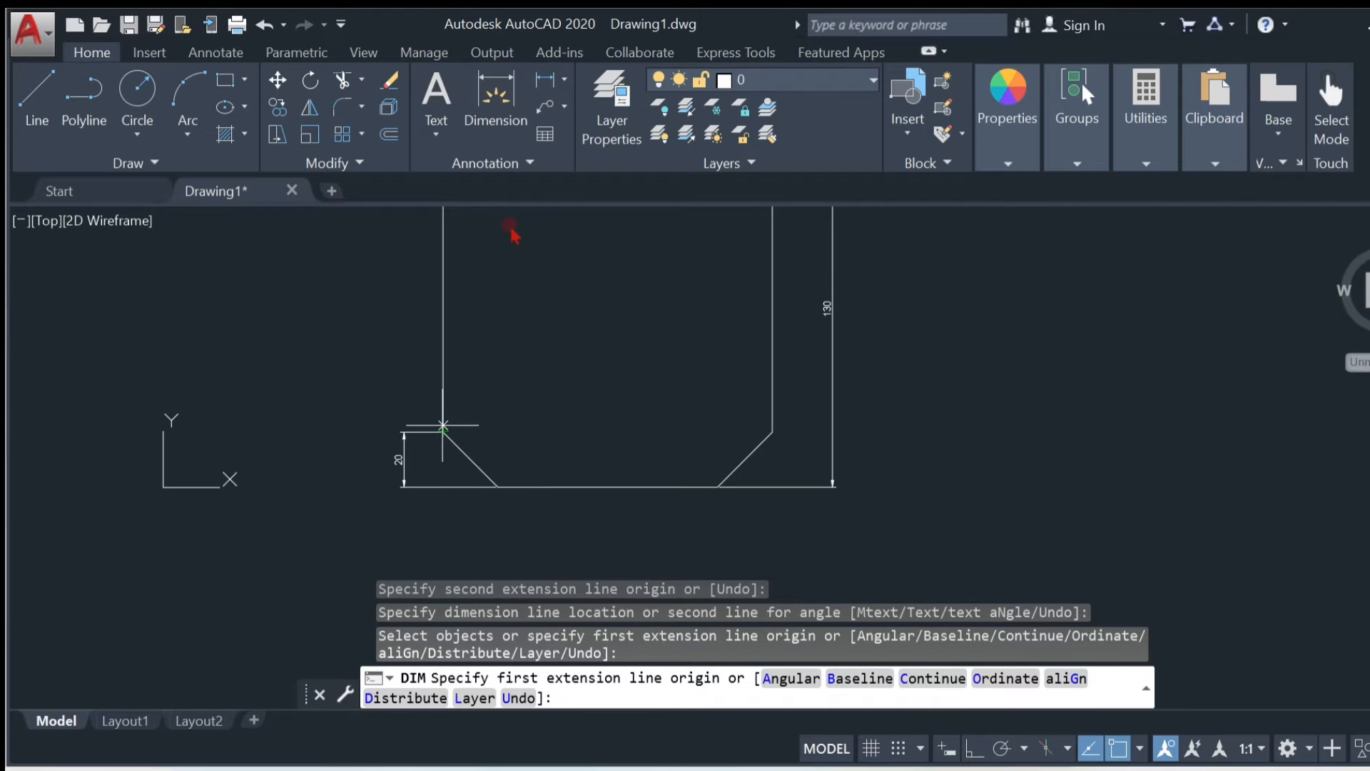
click(443, 431)
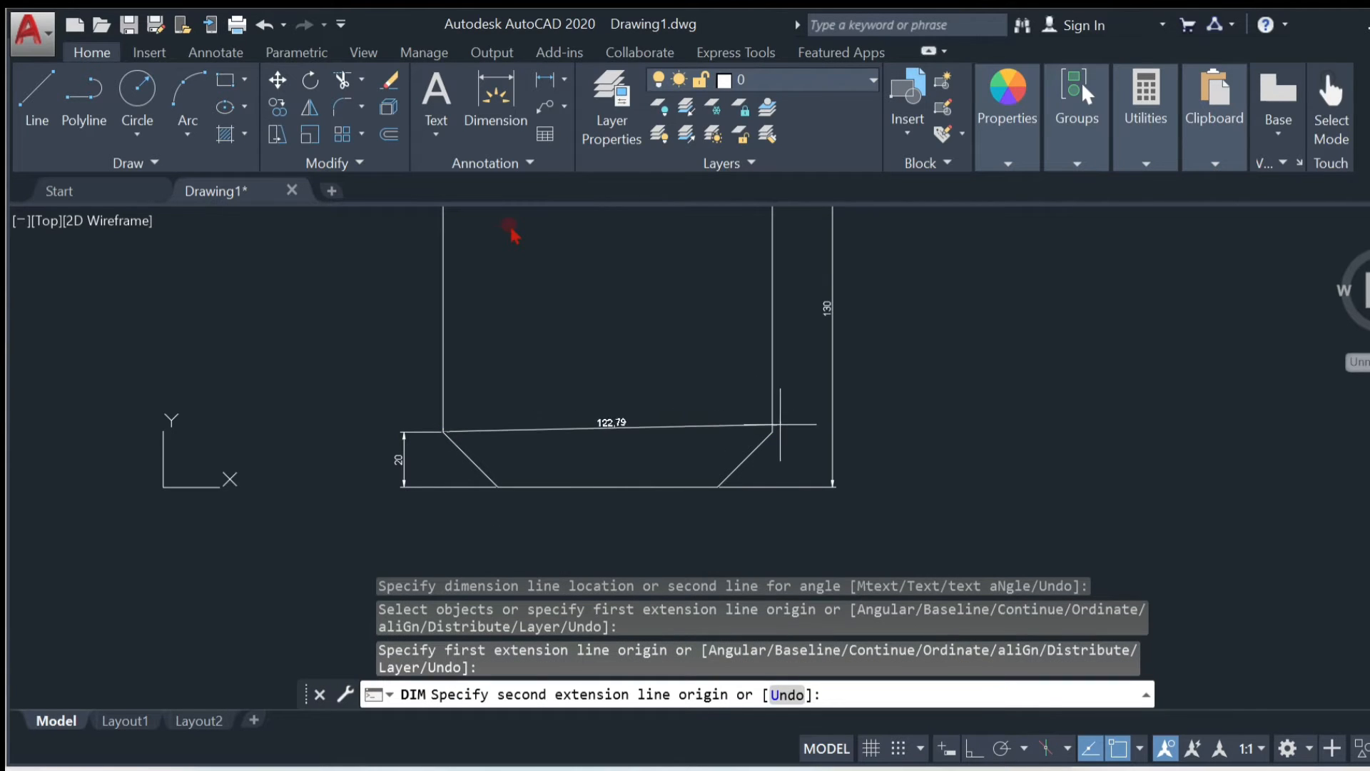
click(772, 431)
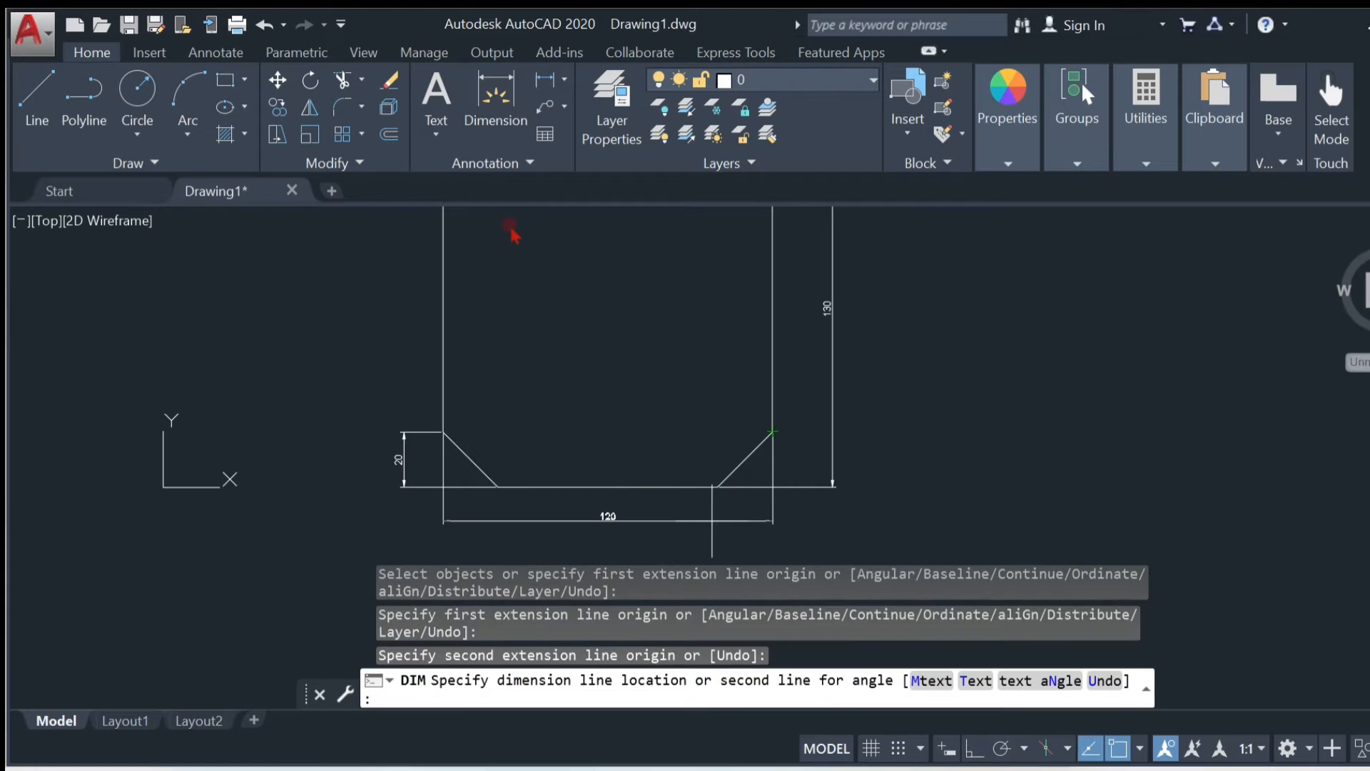
click(706, 531)
Modify the ISO-25 dimension style by setting its text height to 10.
middle_drag(654, 370, 690, 499)
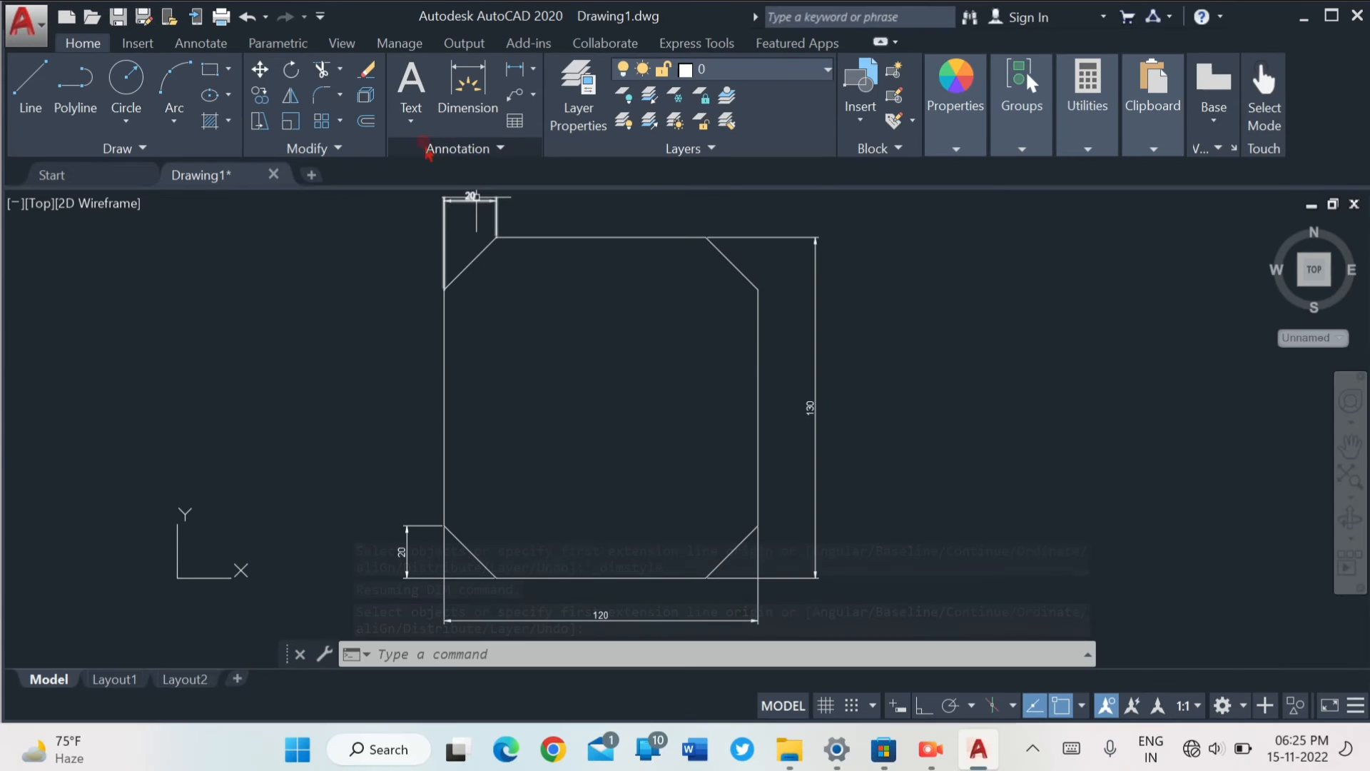
click(459, 162)
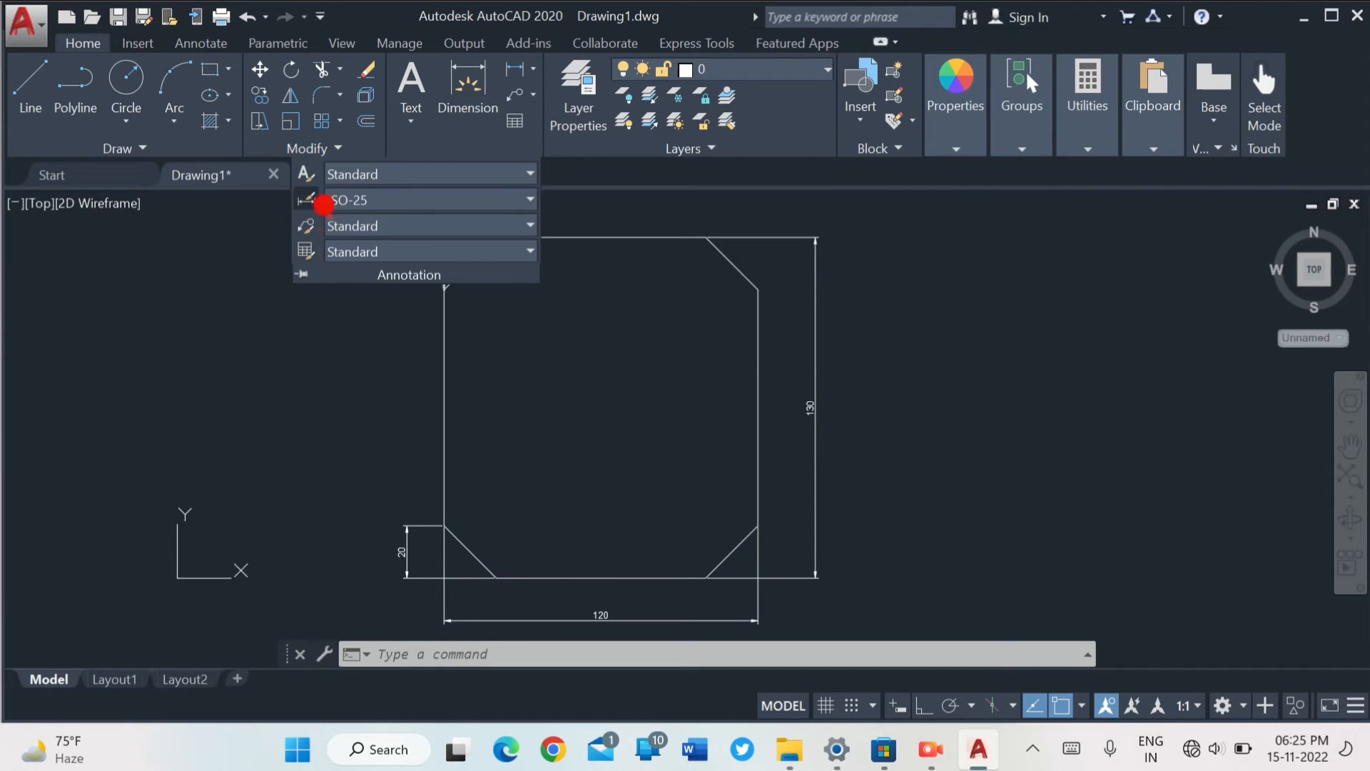
click(307, 199)
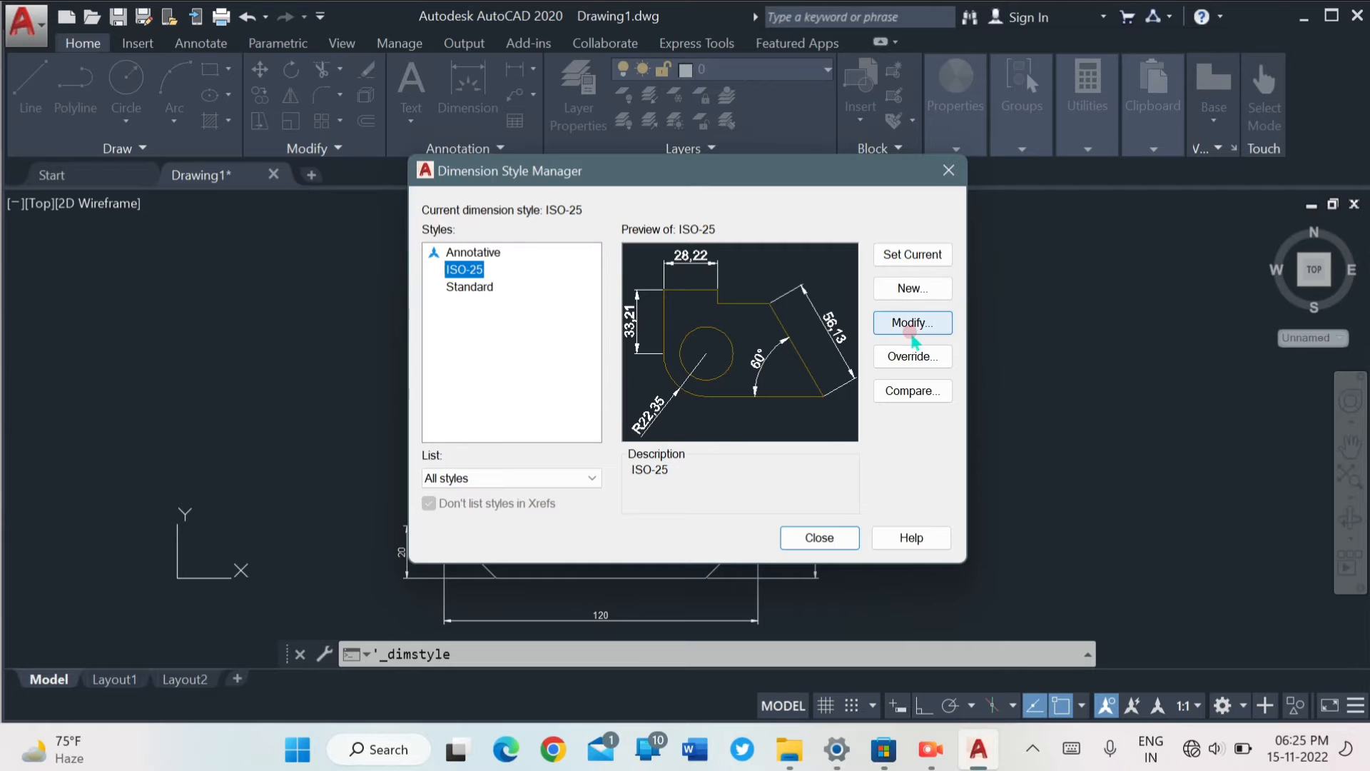
click(901, 323)
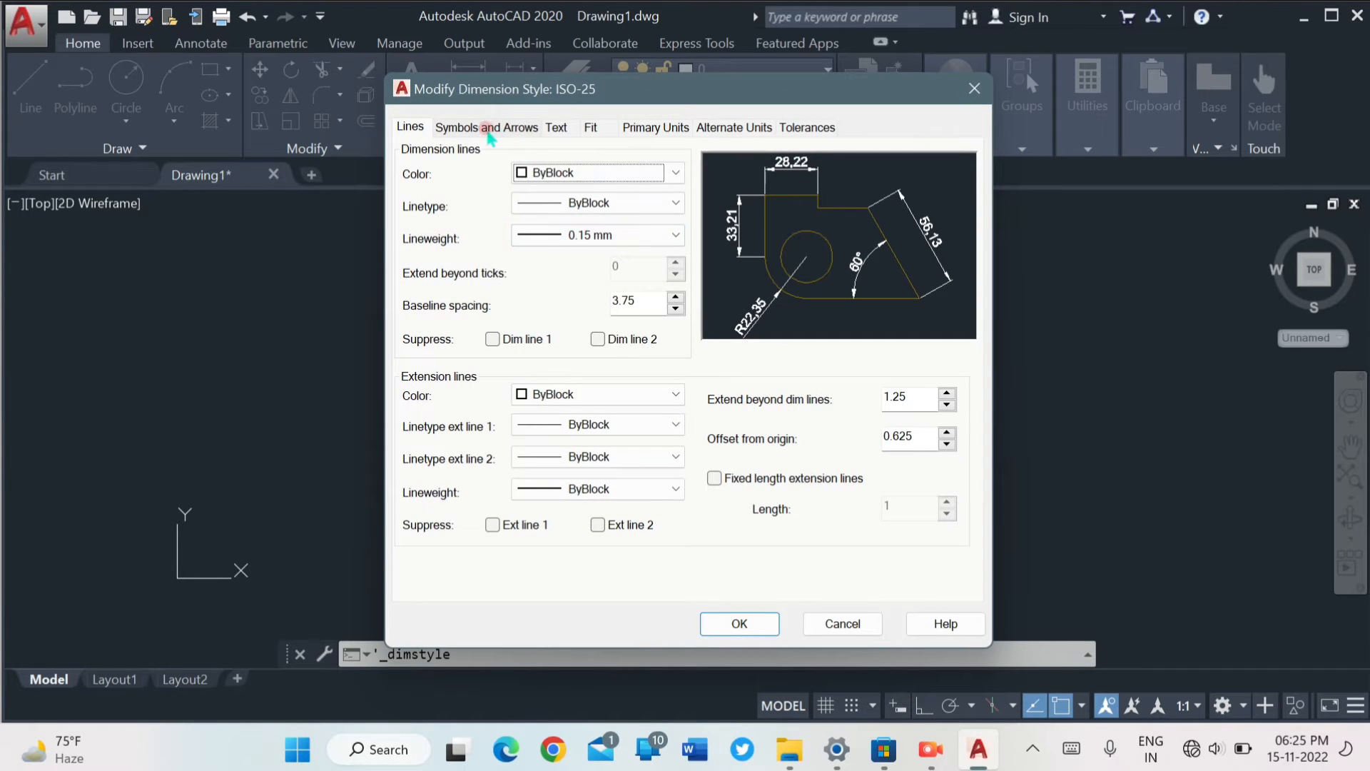
click(486, 127)
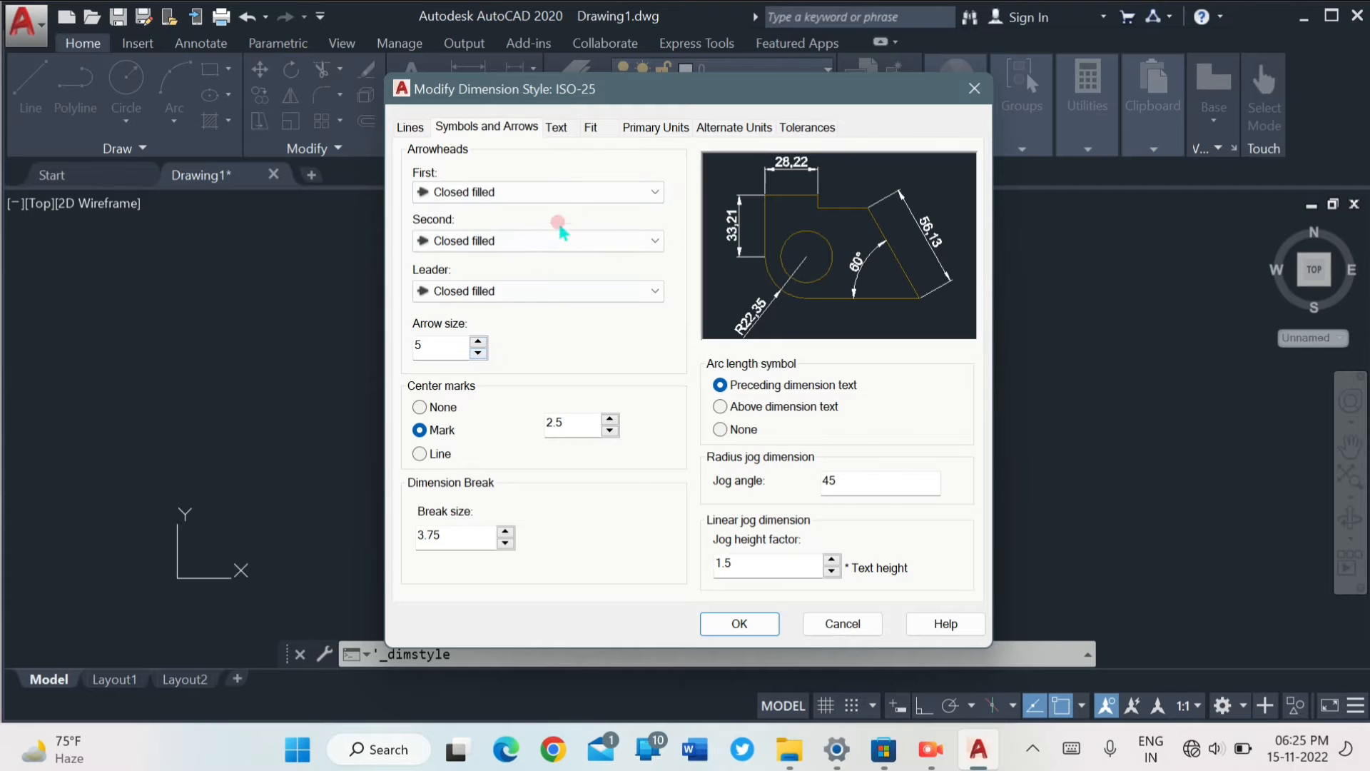
click(563, 131)
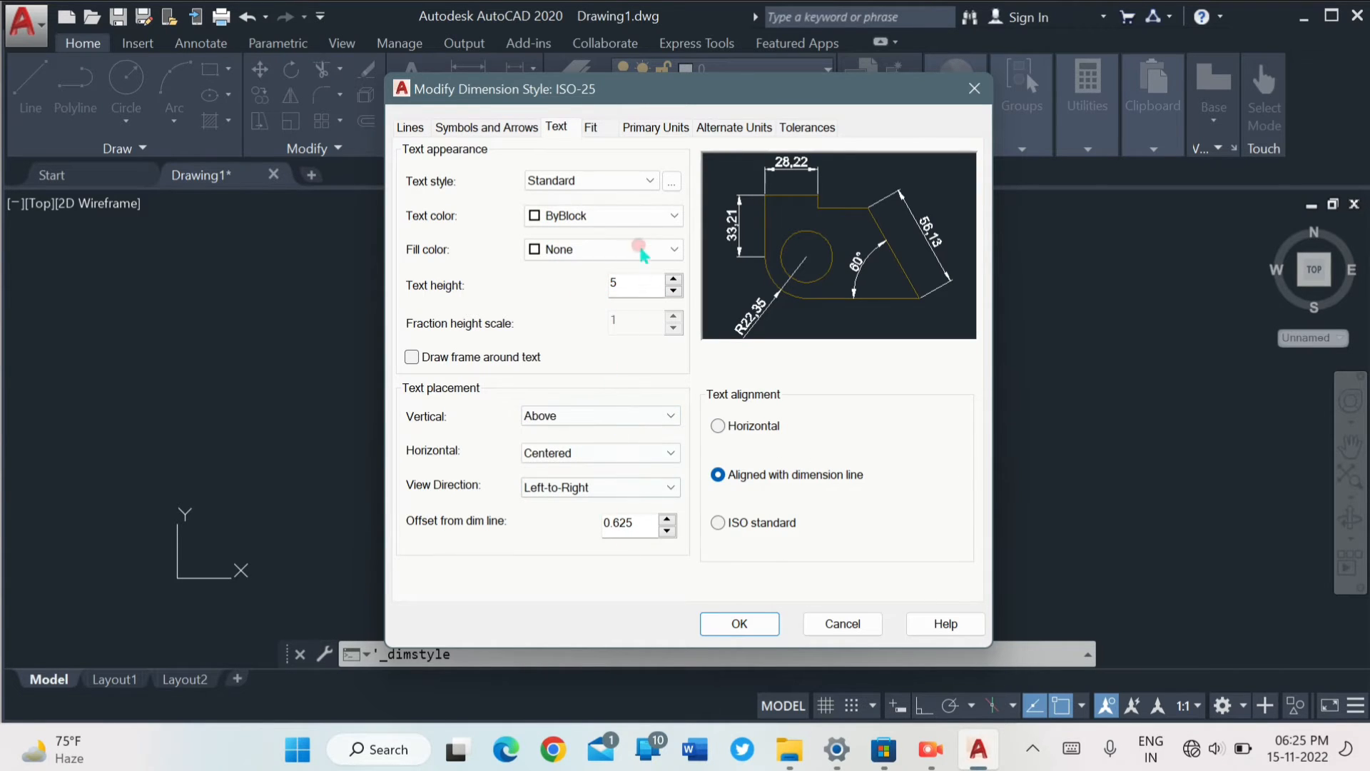
double_click(615, 282)
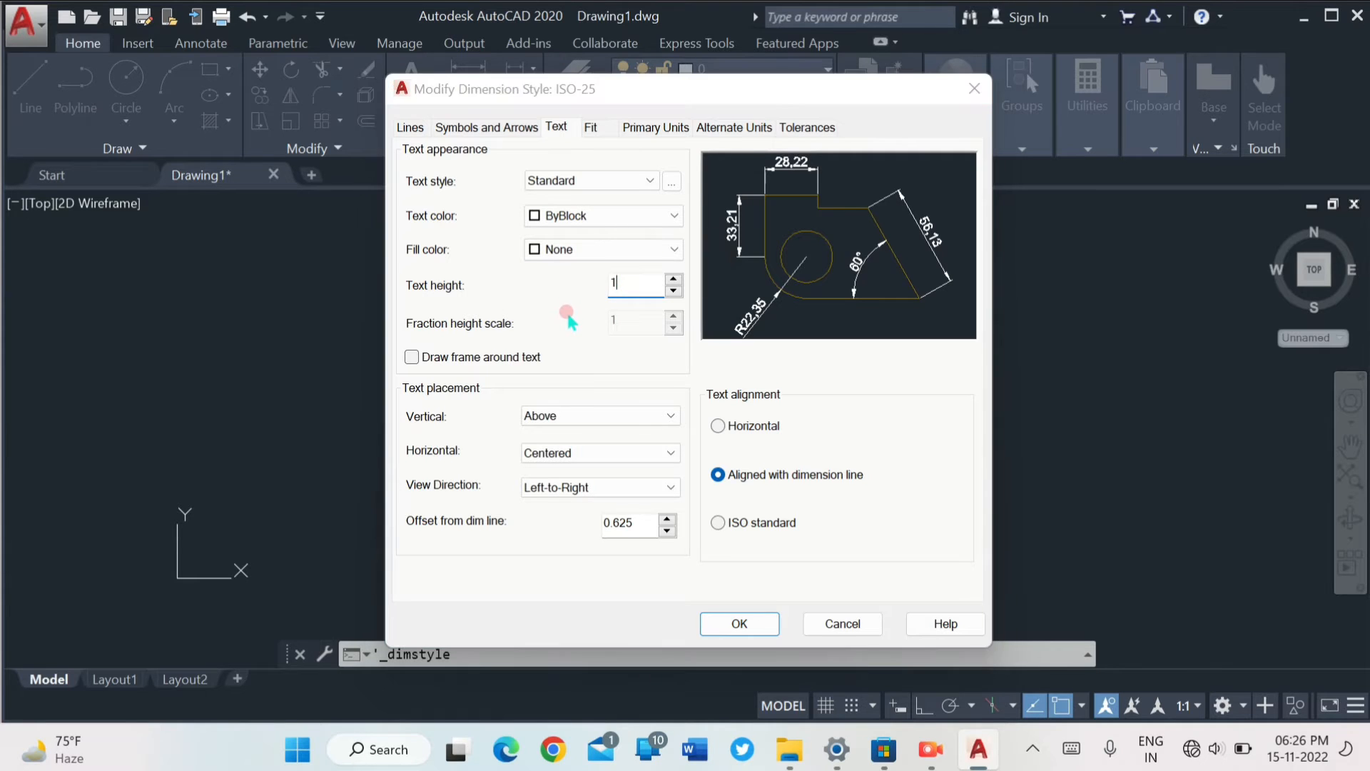
text(10)
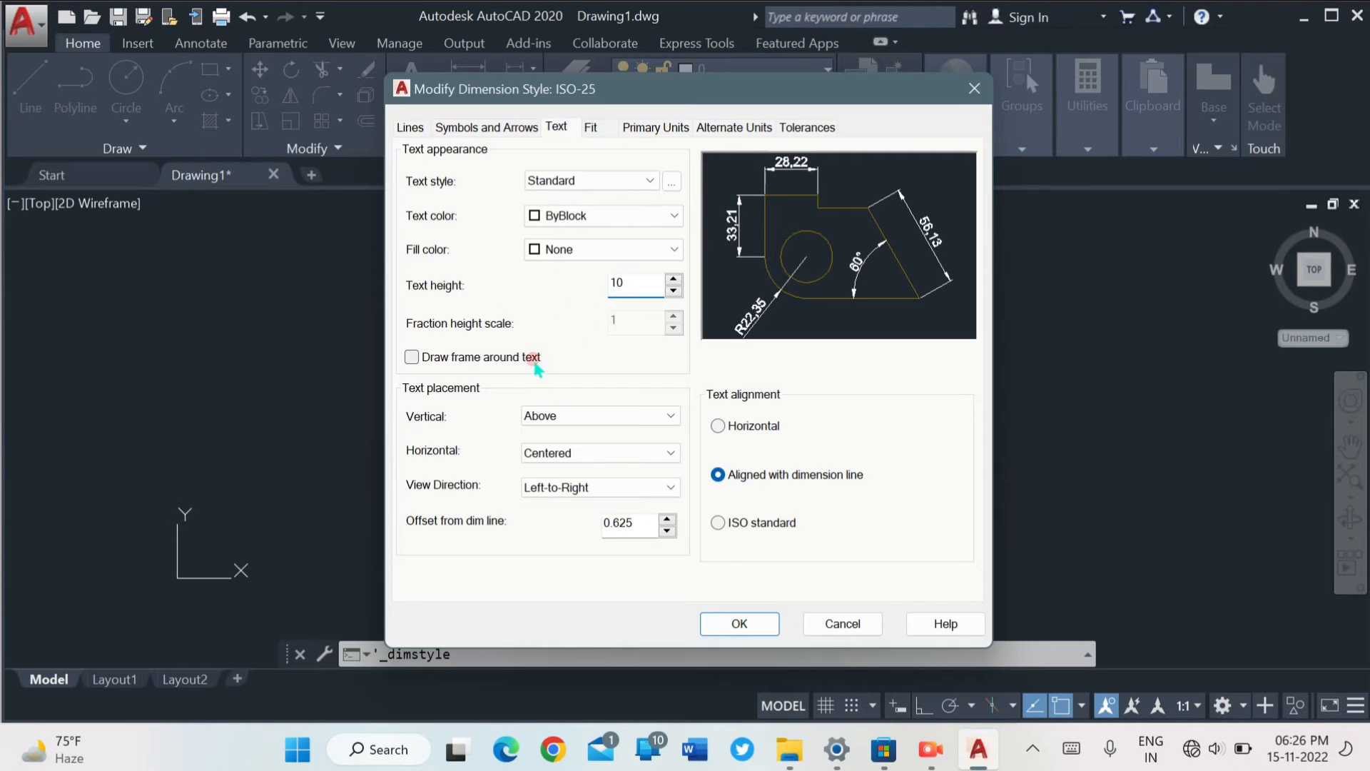
Set the ISO-25 style's center mark size to 8 and its arrow size to 10.
click(493, 127)
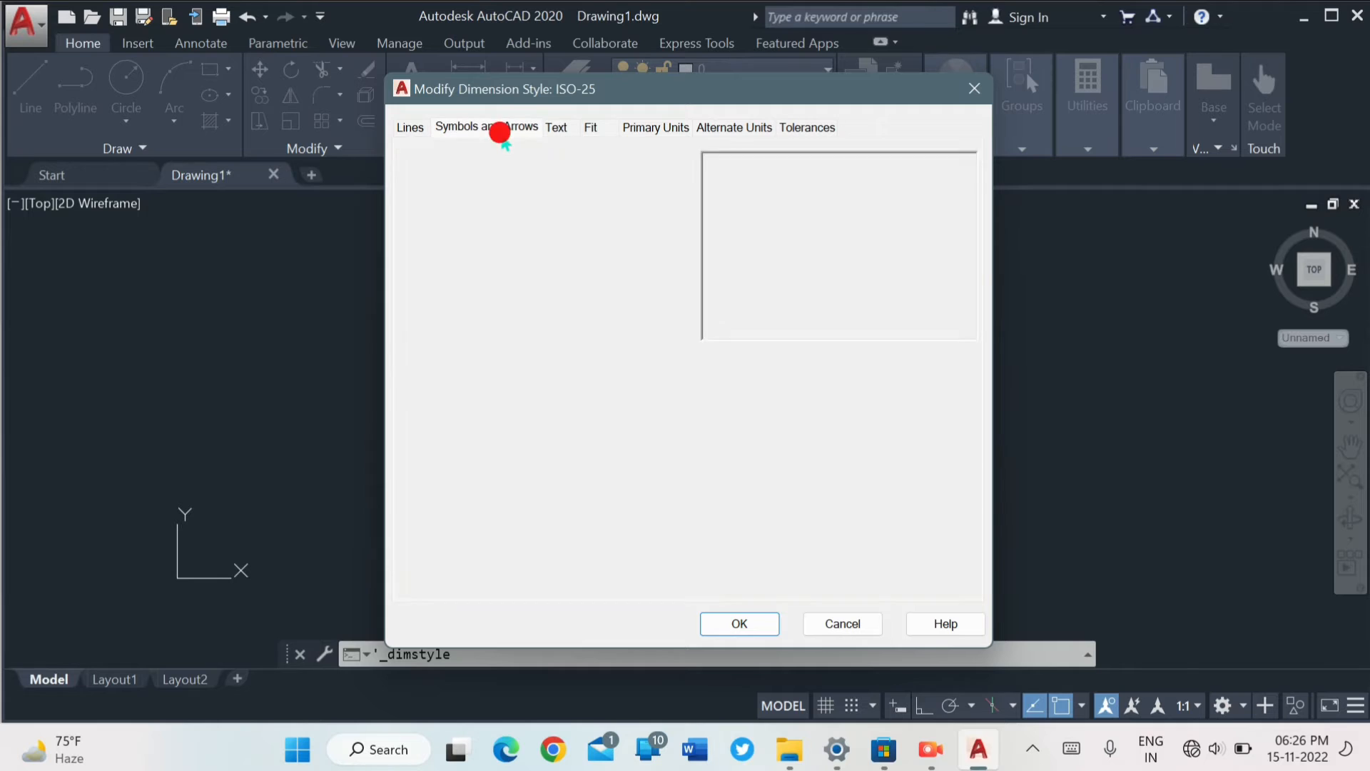
drag(564, 421, 520, 419)
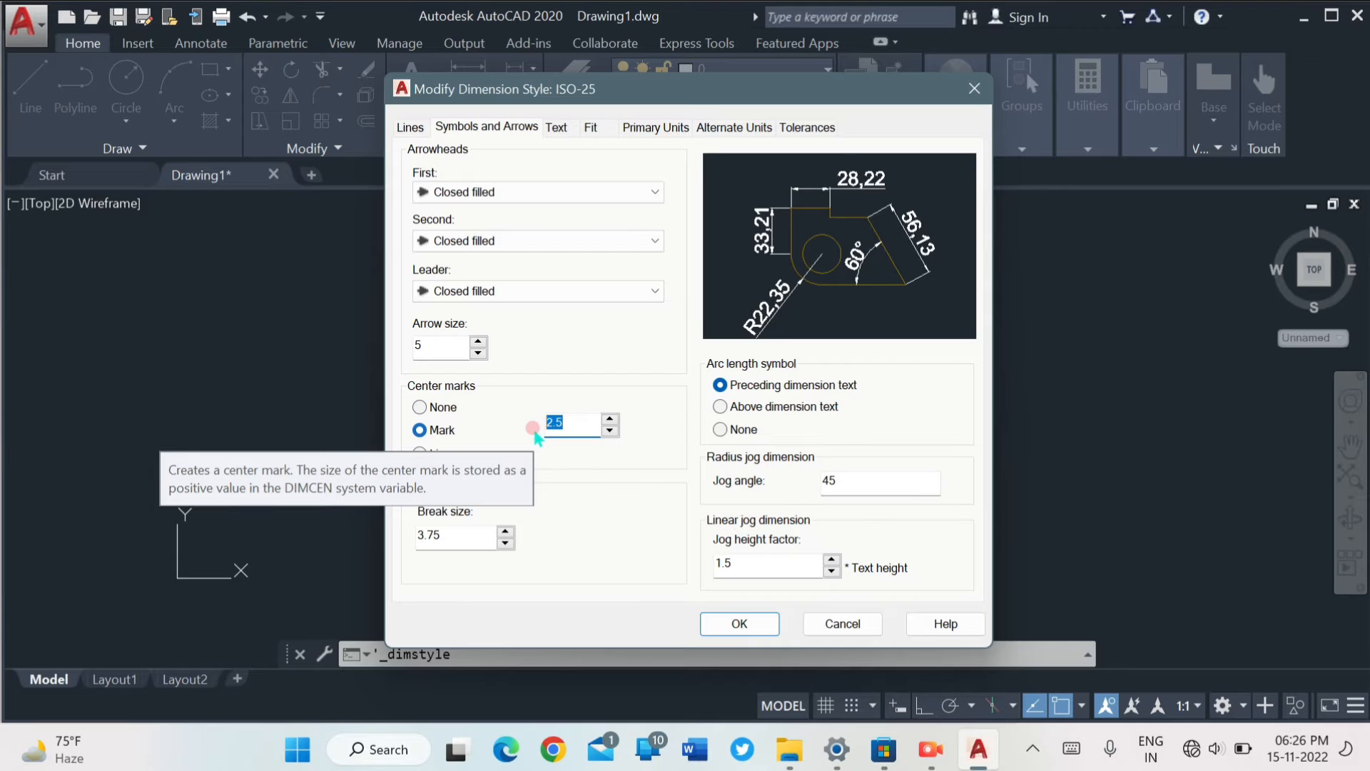
key(BackSpace)
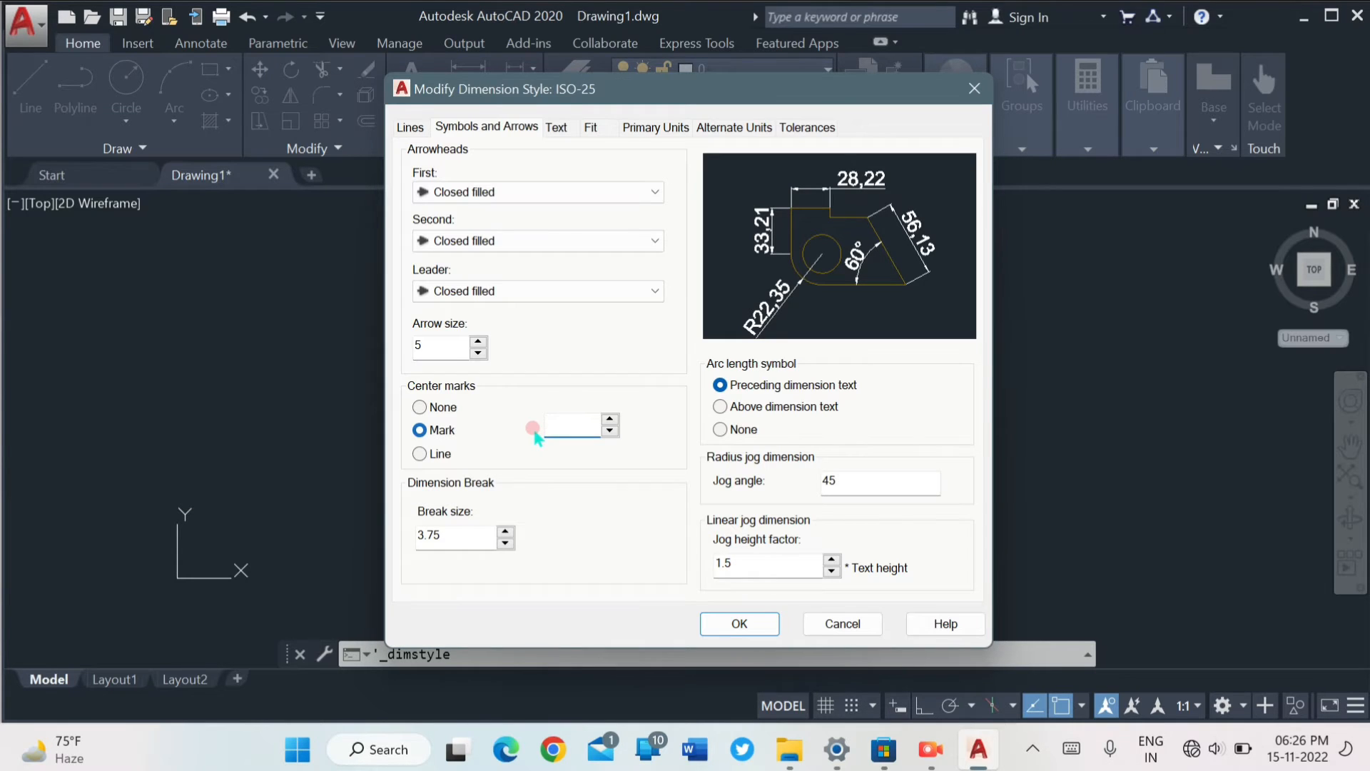
text(8)
double_click(417, 346)
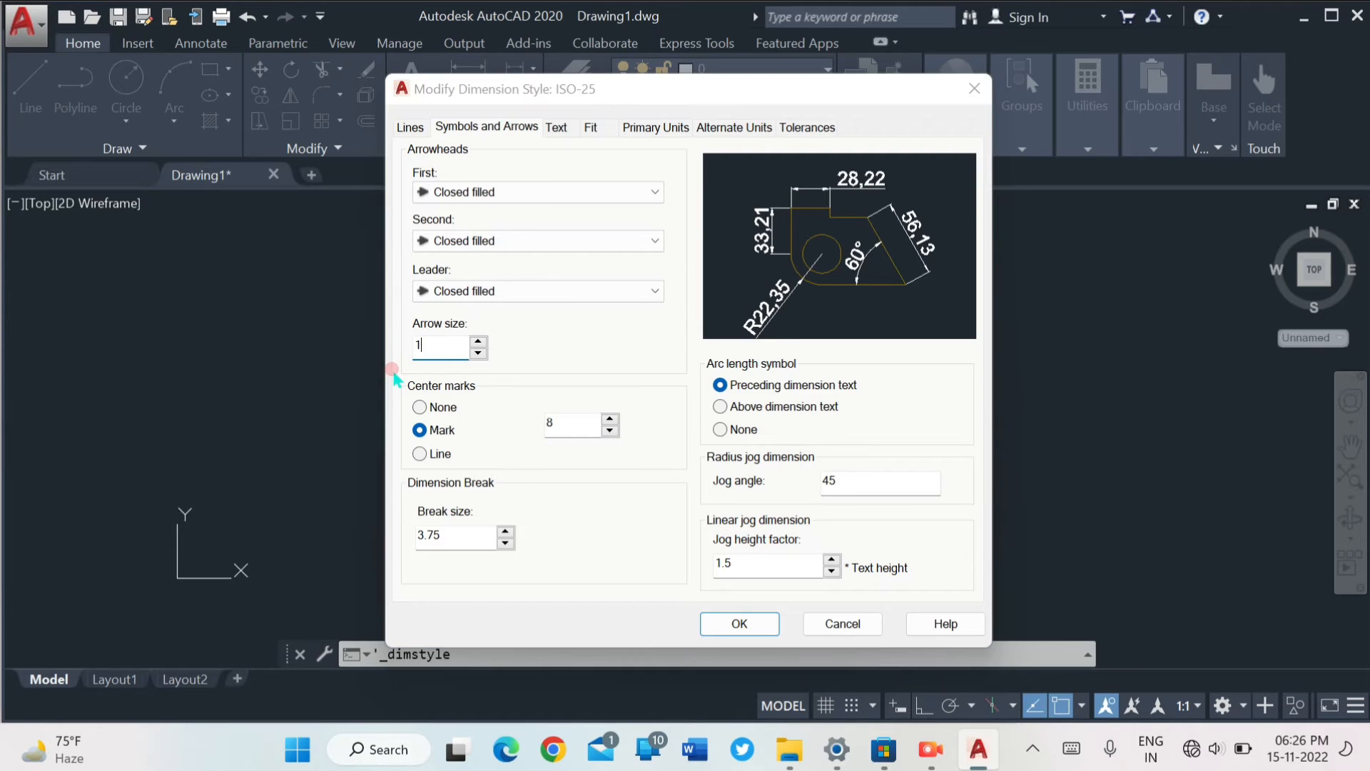
text(10)
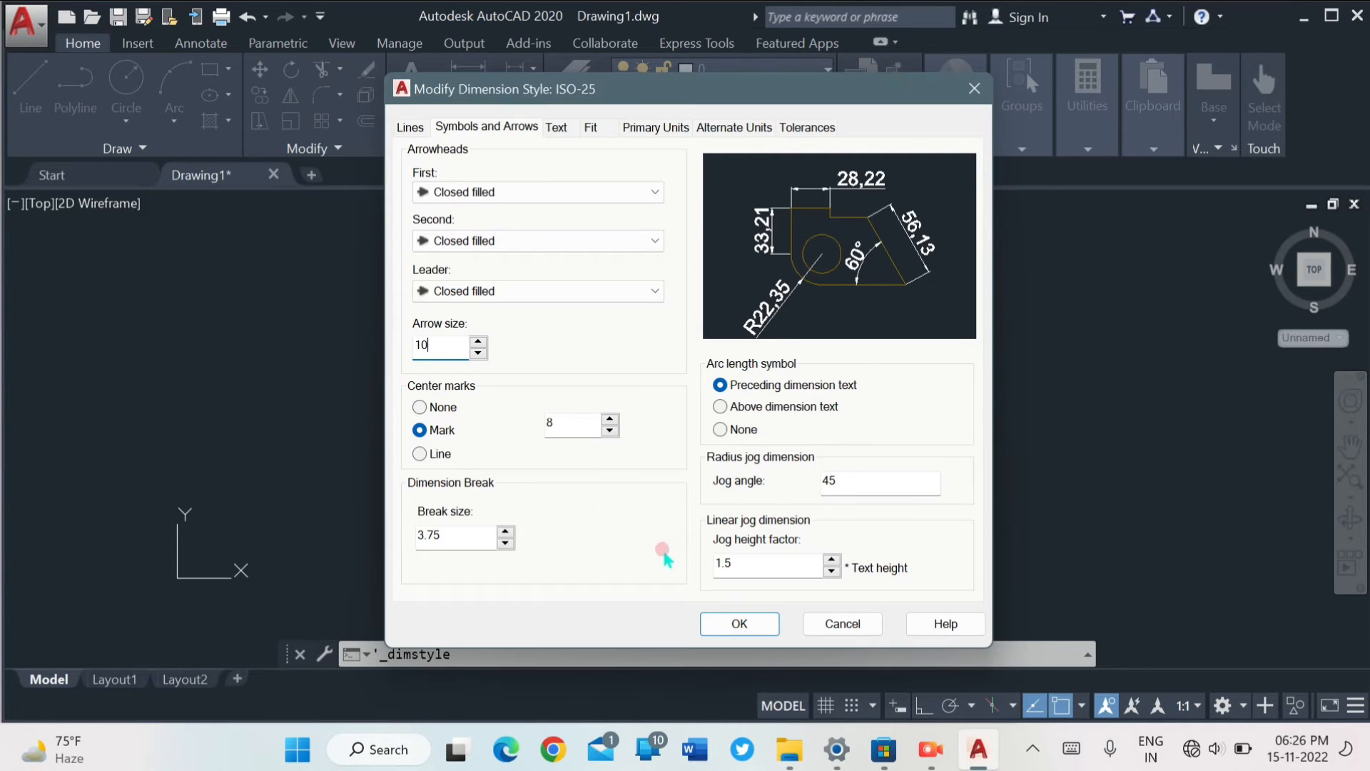
Save the changes to the ISO-25 style and make it the current dimension style.
click(725, 625)
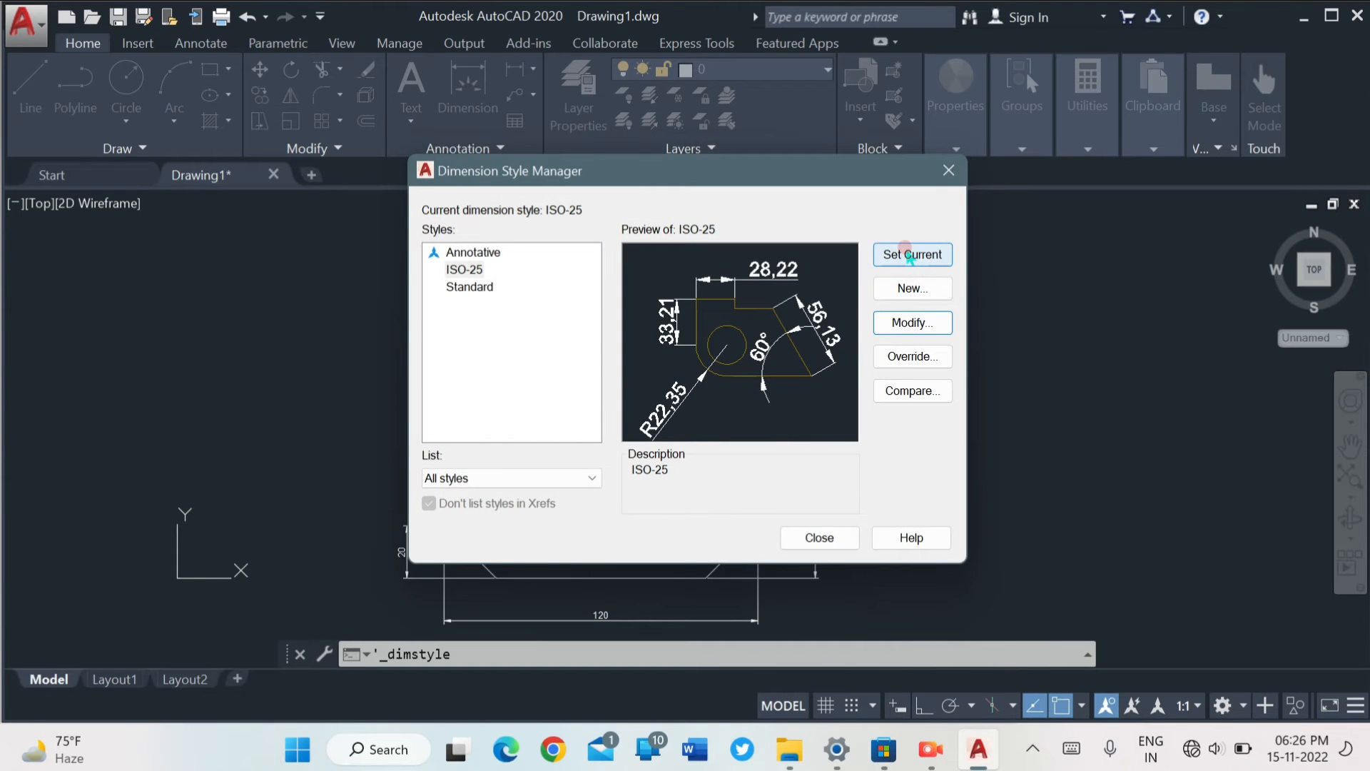
click(901, 254)
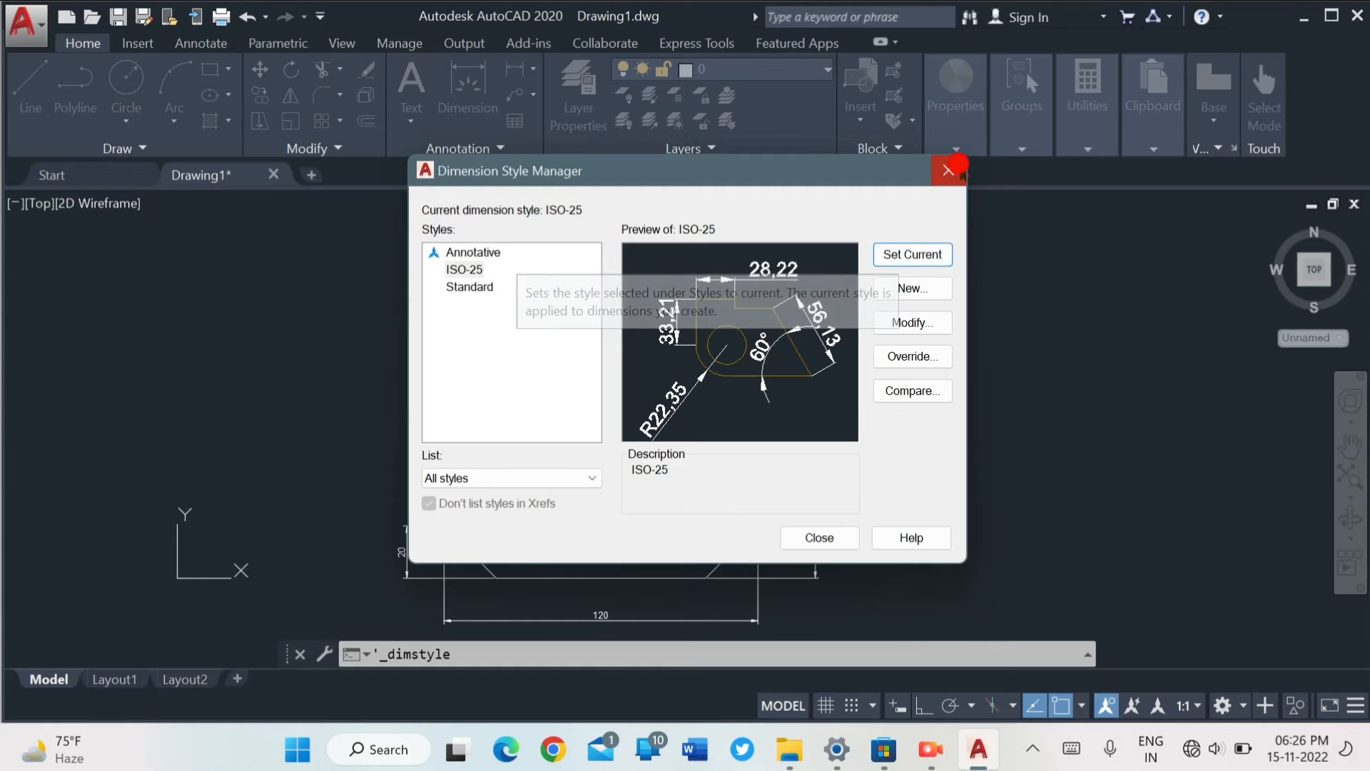
click(947, 172)
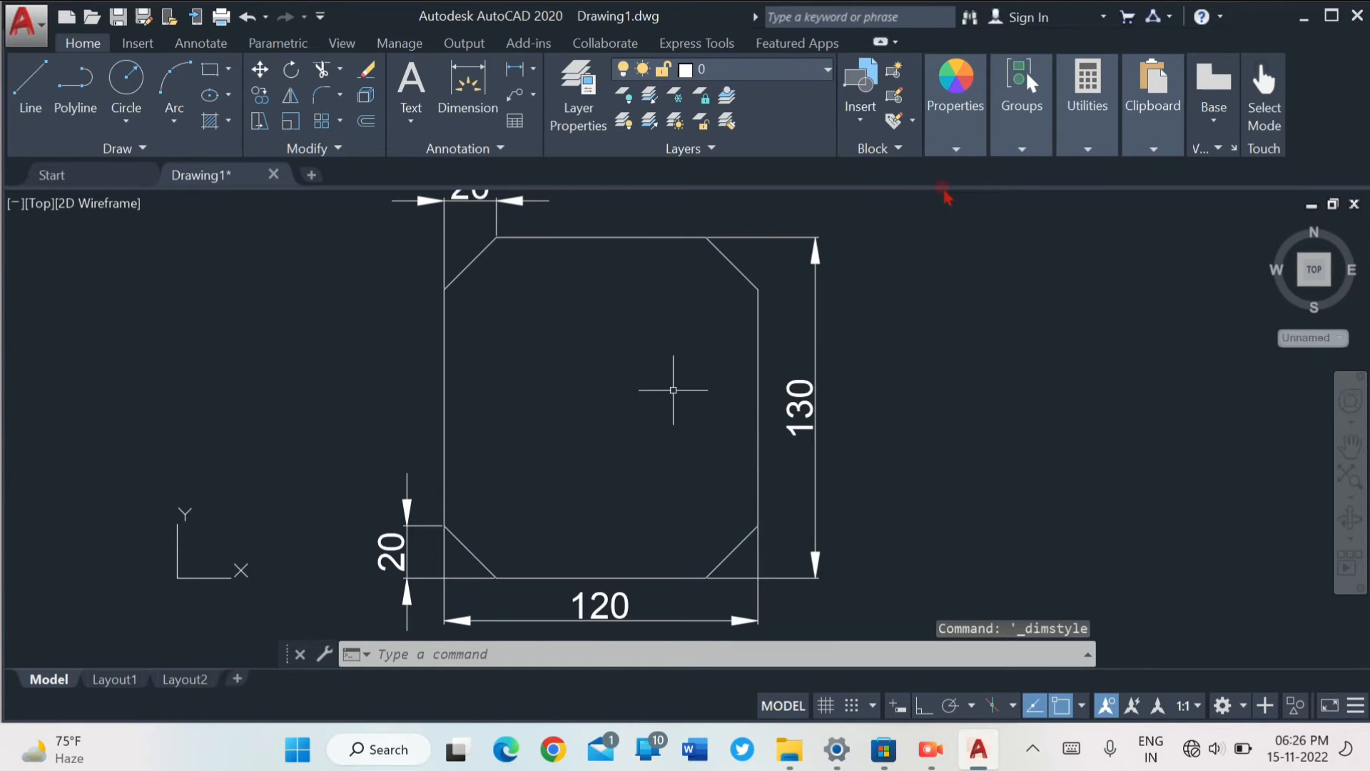
Erase the whole drawing, including all outline lines and dimensions.
middle_drag(673, 390, 688, 406)
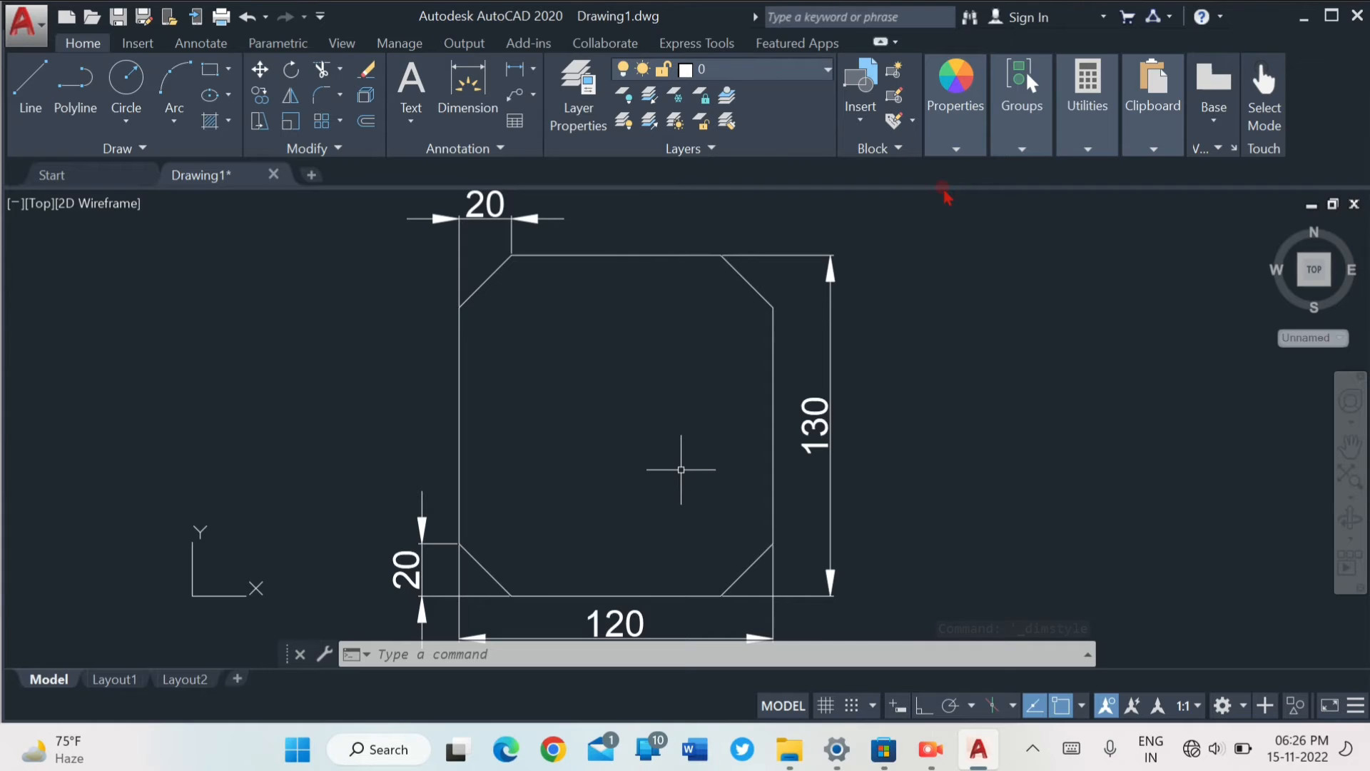
scroll(677, 464, down, 2)
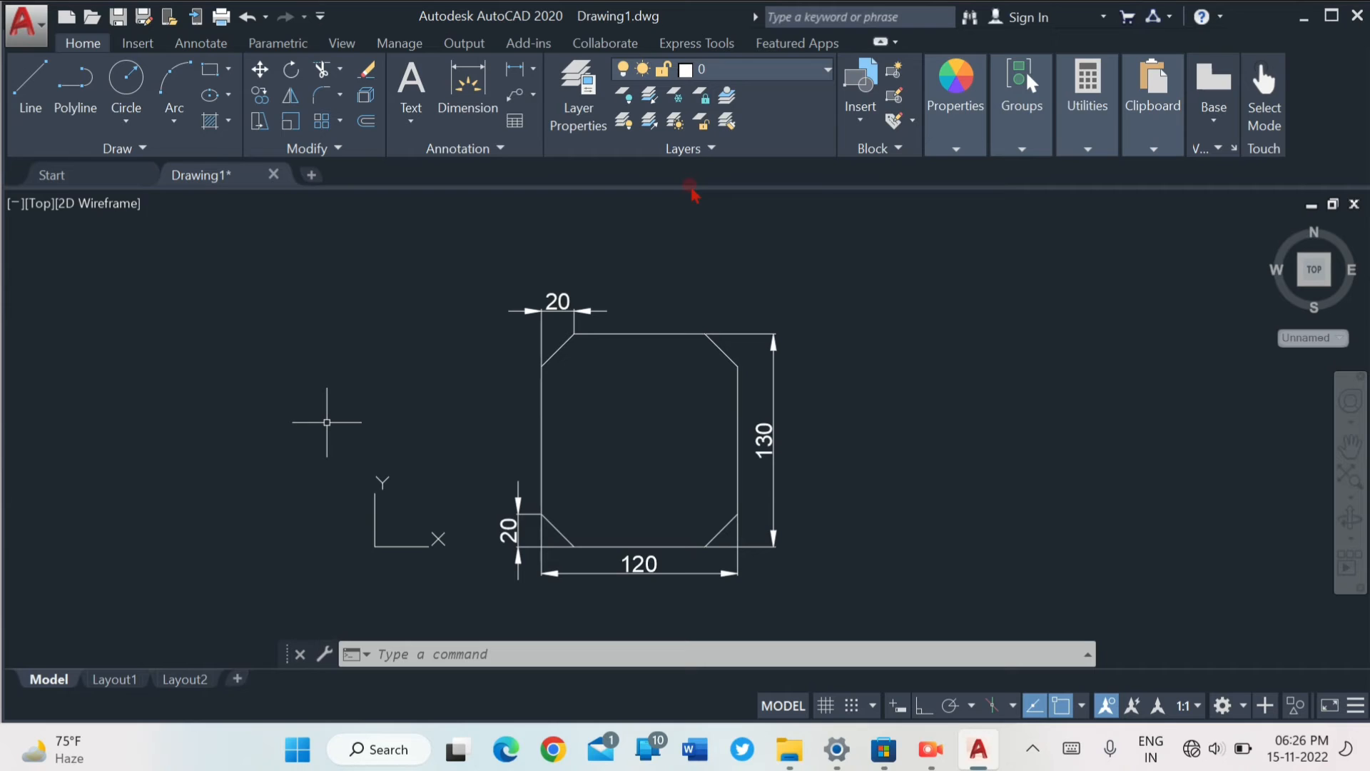
key(ctrl+a)
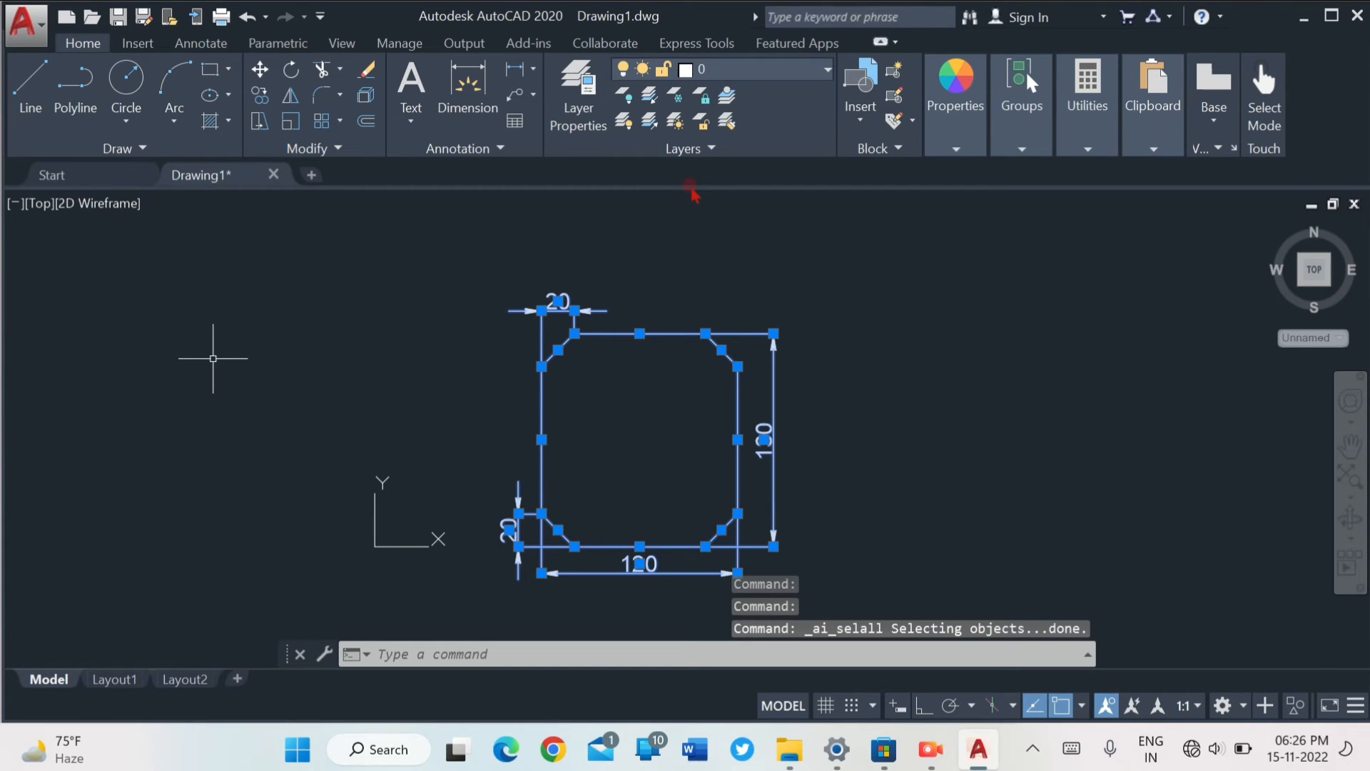
right_click(671, 283)
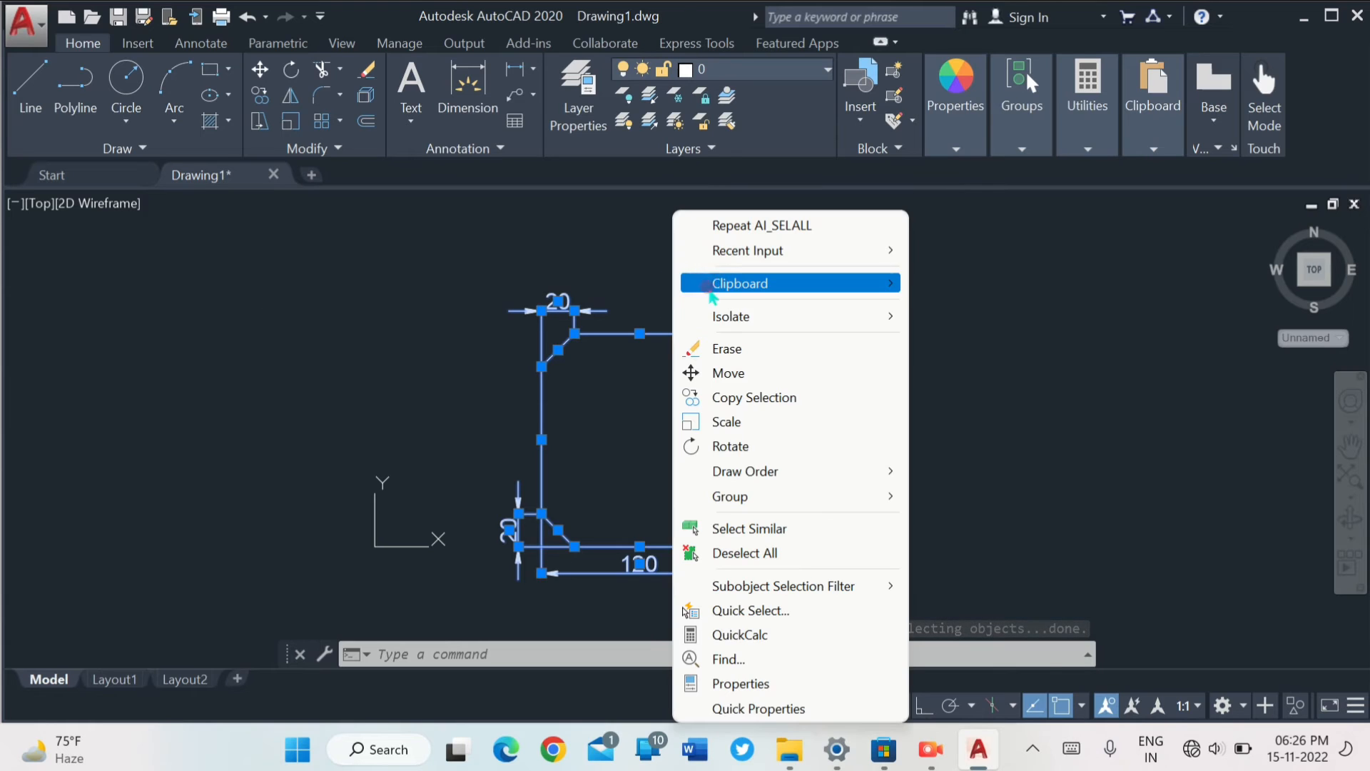
click(697, 347)
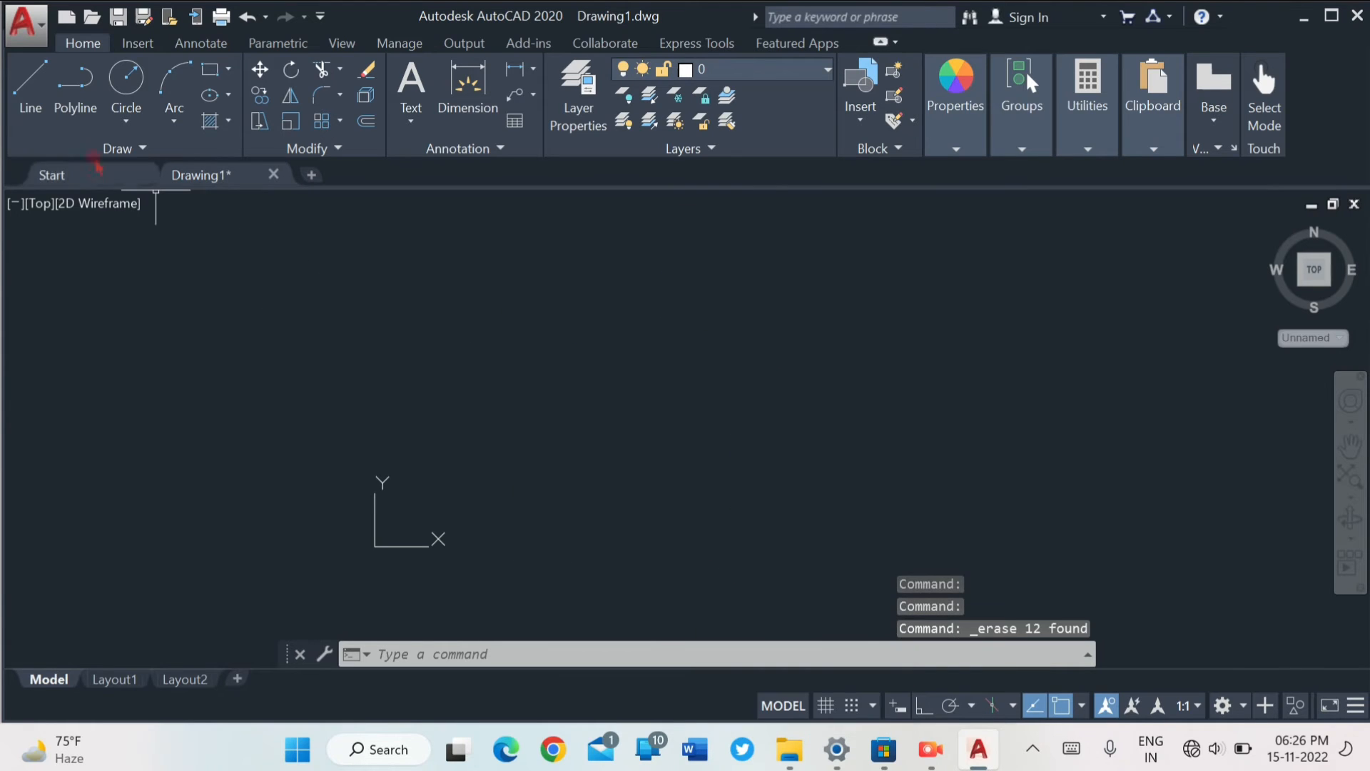
Start a polyline in empty space near the origin, turn Ortho on, and draw its first segment 120 units horizontally to the right.
click(74, 91)
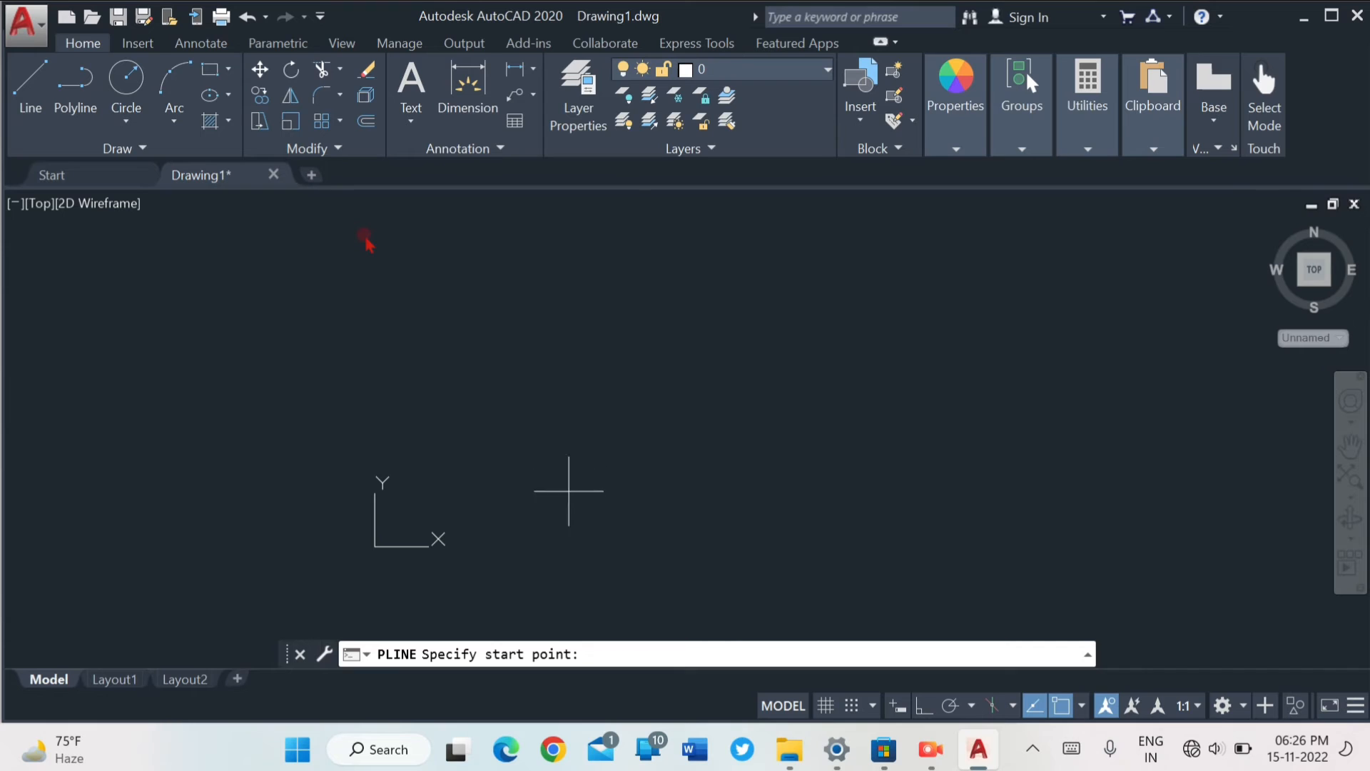
click(528, 528)
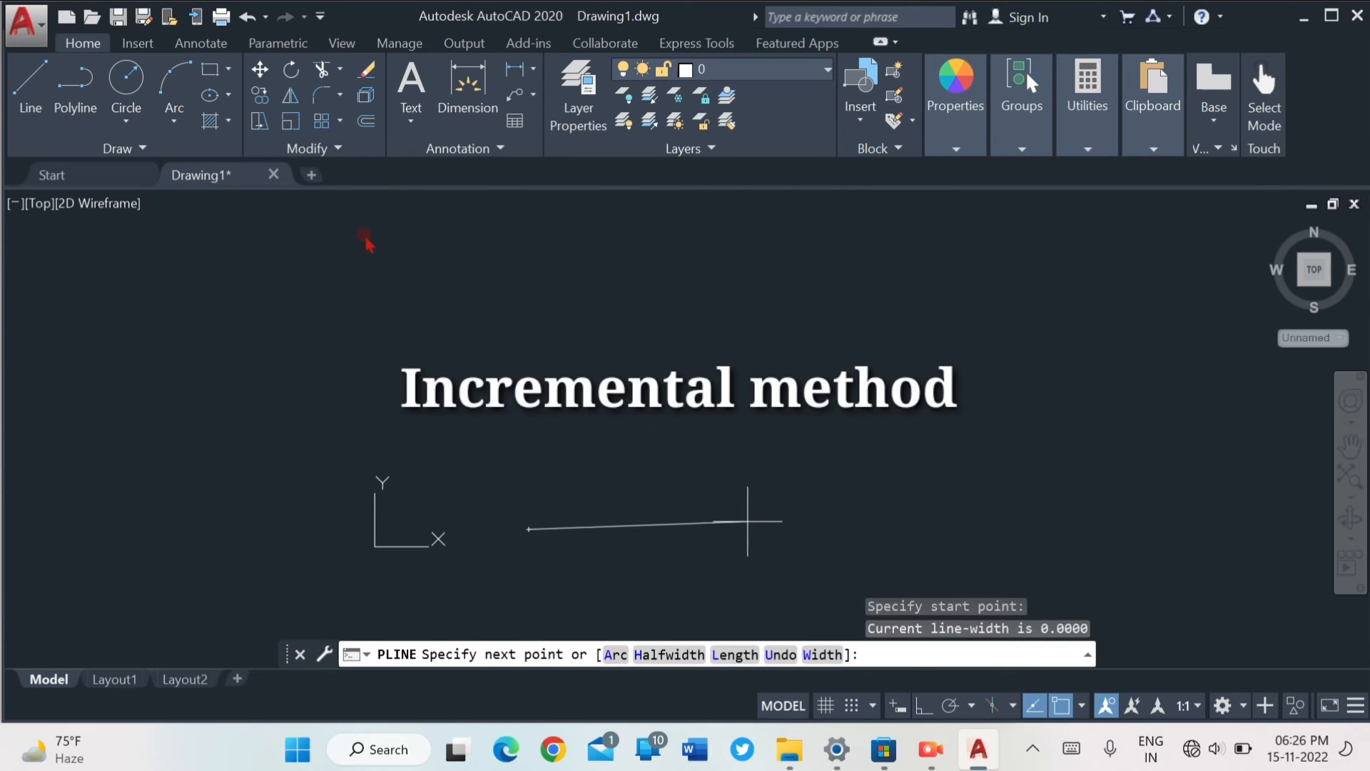
click(925, 705)
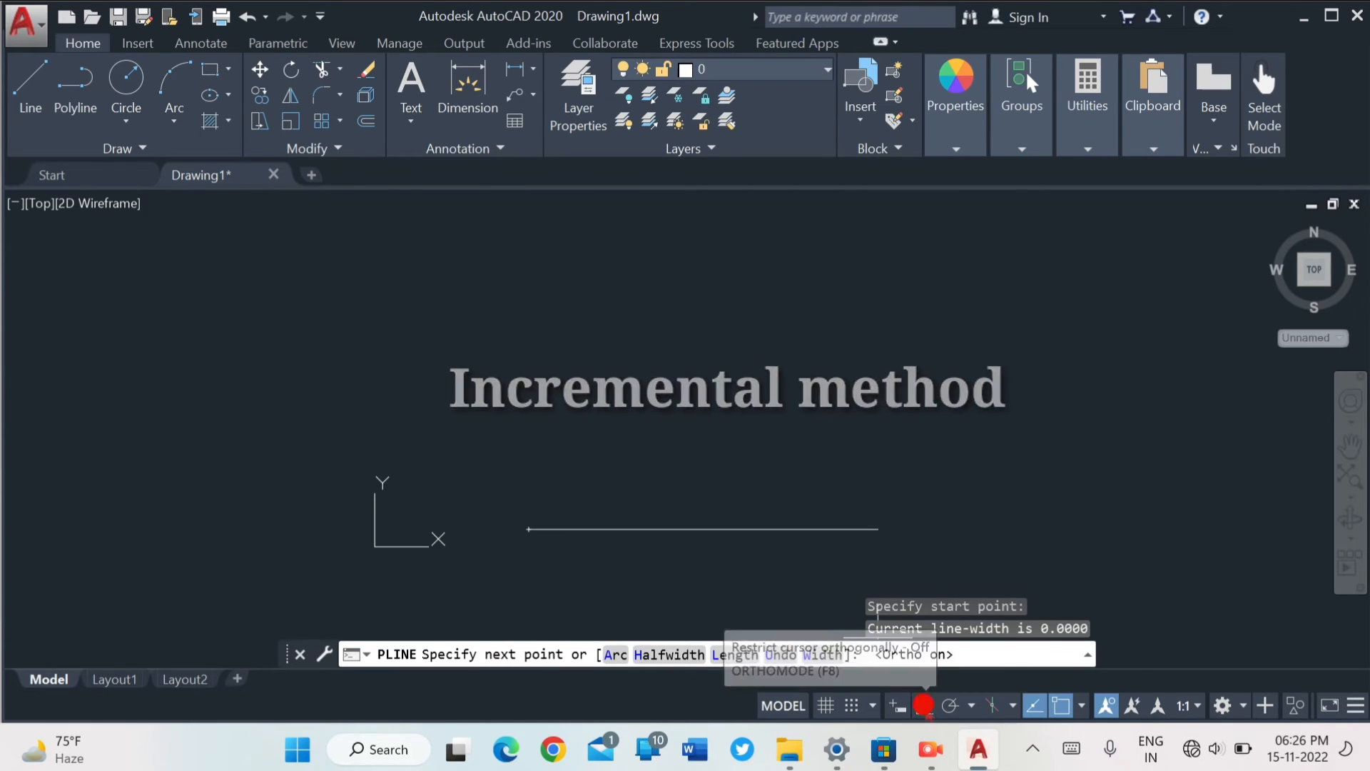
text(1)
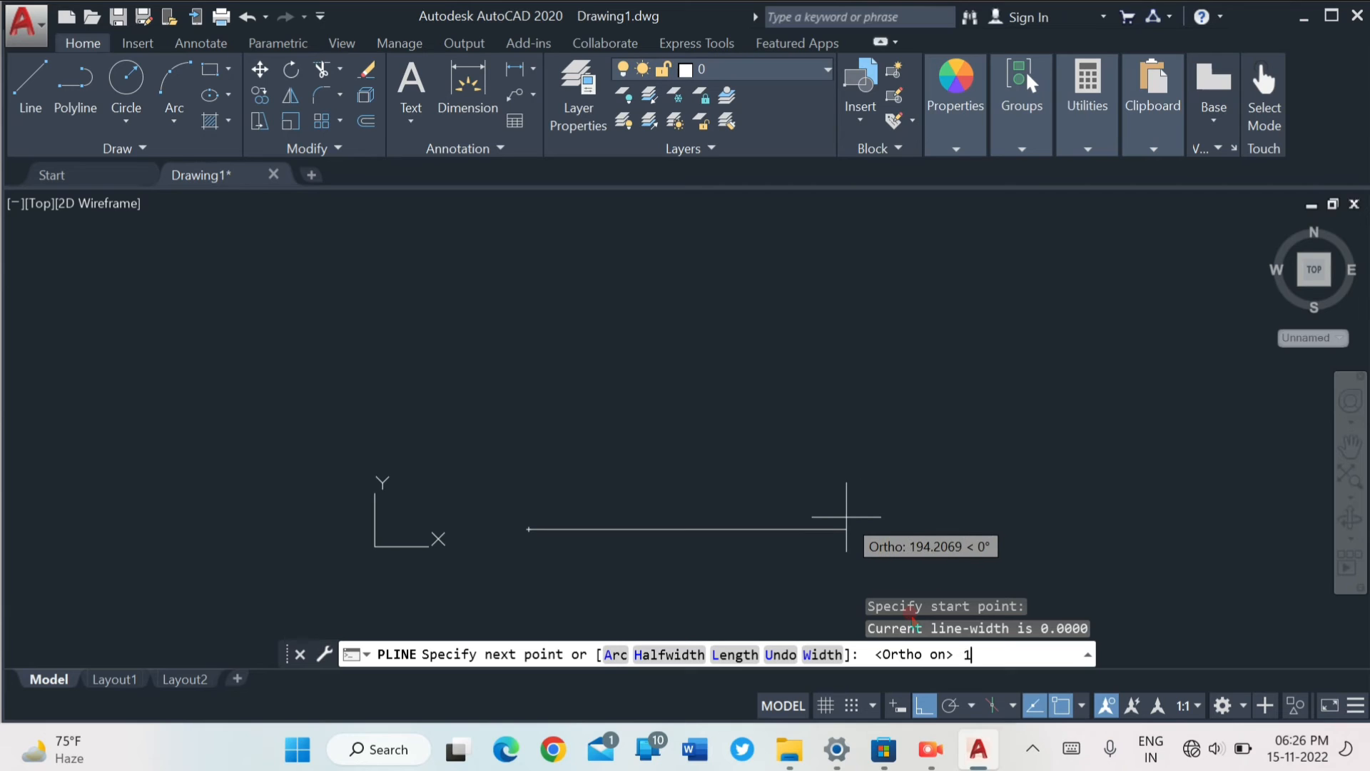
text(20)
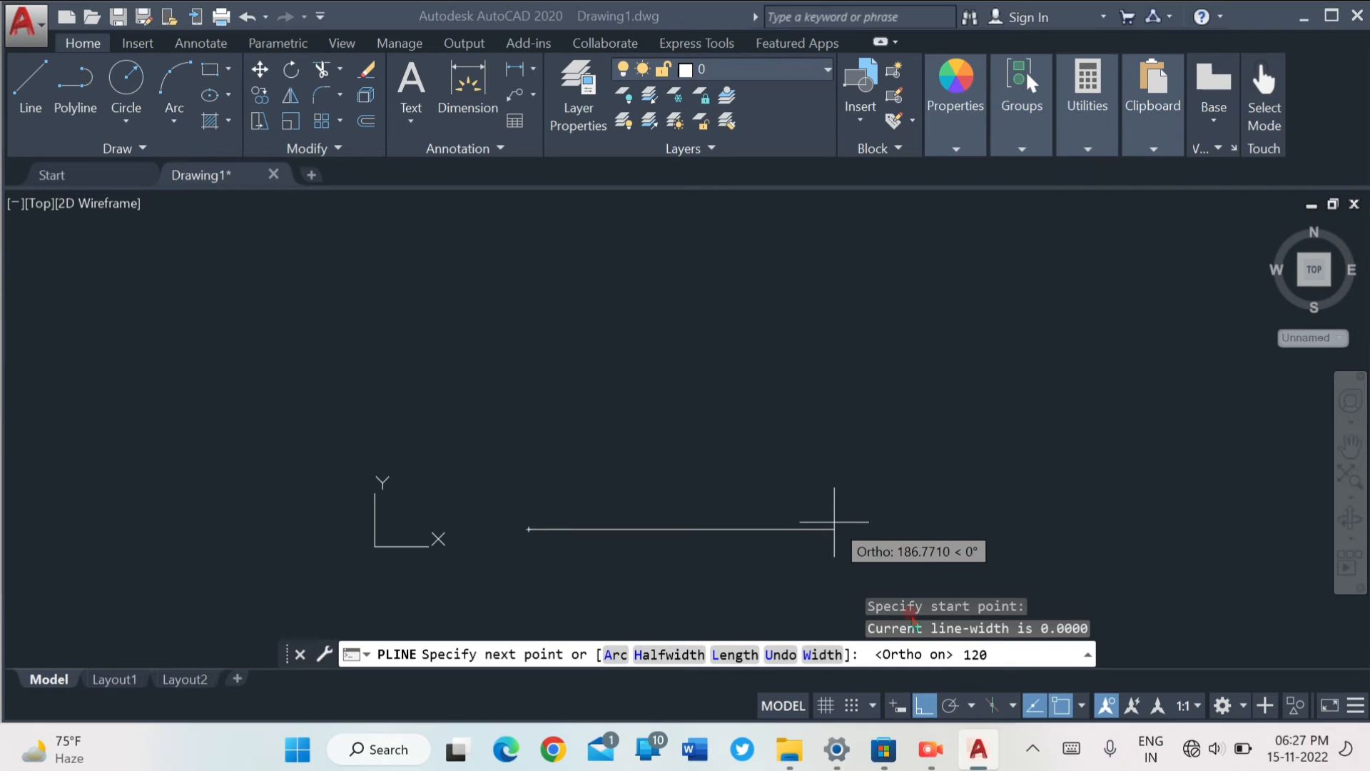
key(Return)
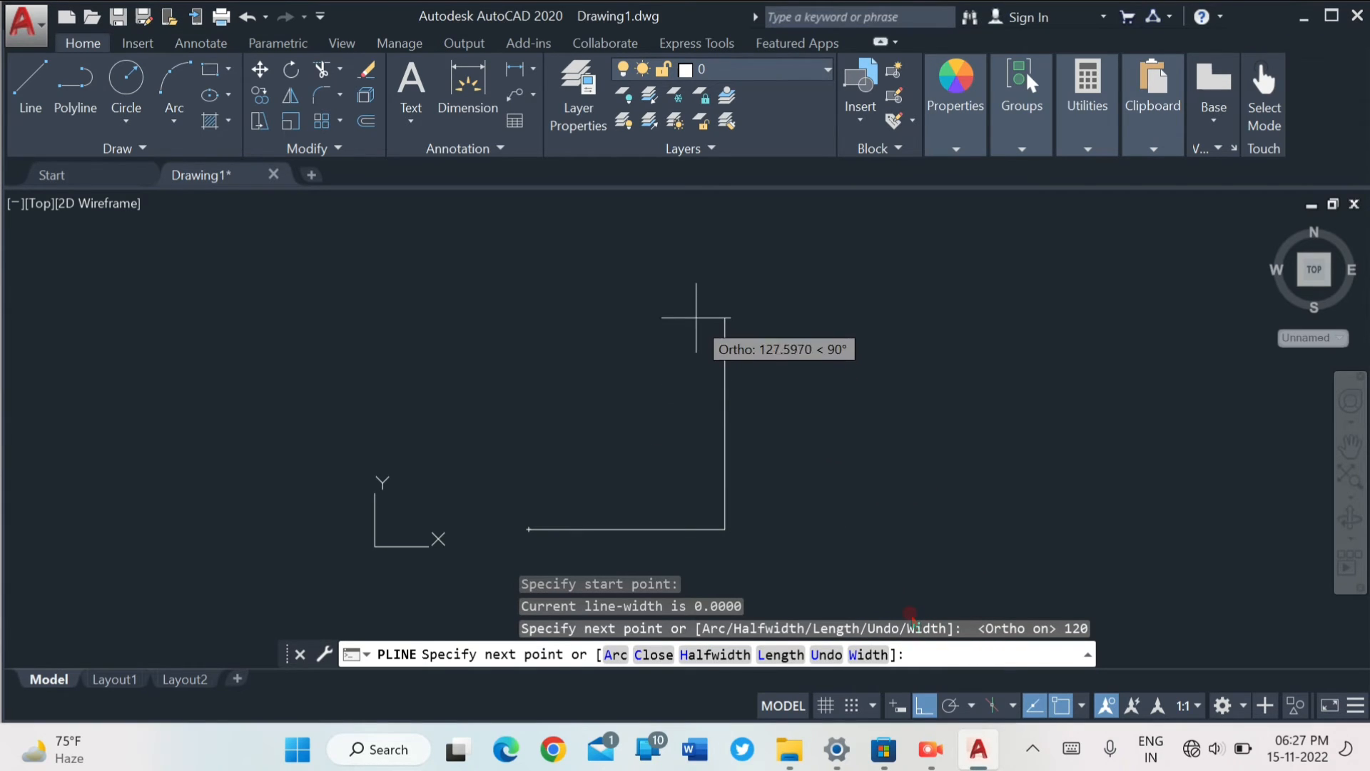
Continue the polyline with a vertical segment 130 units upward.
scroll(695, 323, up, 2)
scroll(695, 324, down, 3)
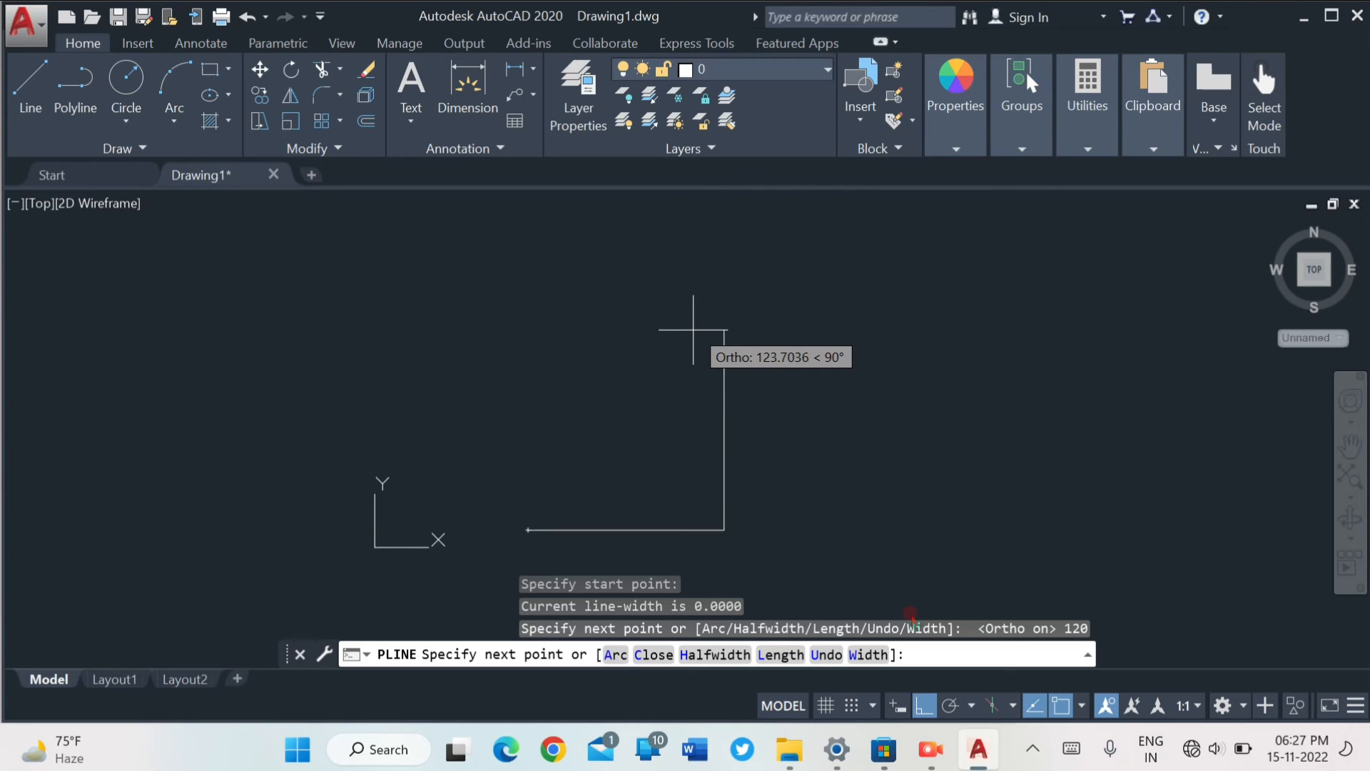
mouse_move(693, 327)
middle_down()
mouse_move(705, 299)
mouse_move(742, 299)
mouse_move(752, 268)
middle_up()
scroll(705, 299, up, 2)
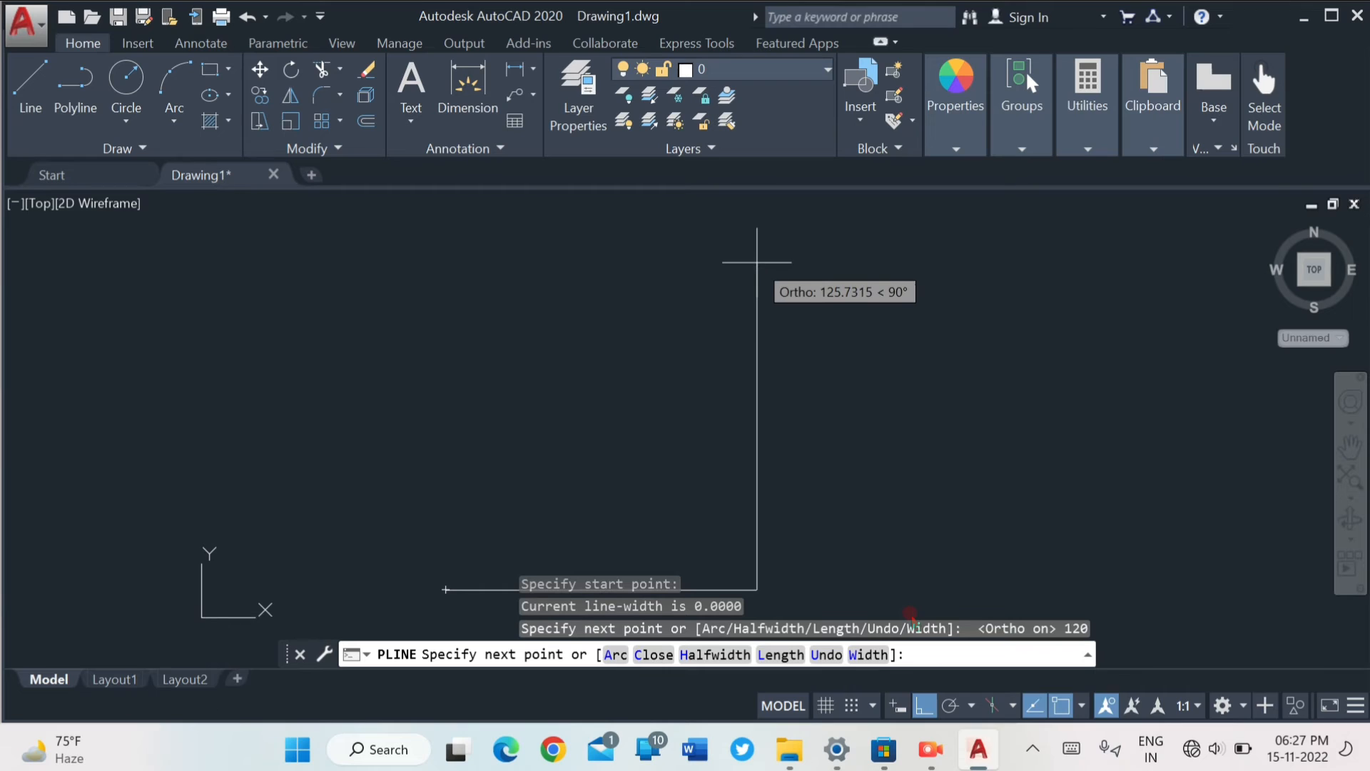
text(130)
key(Return)
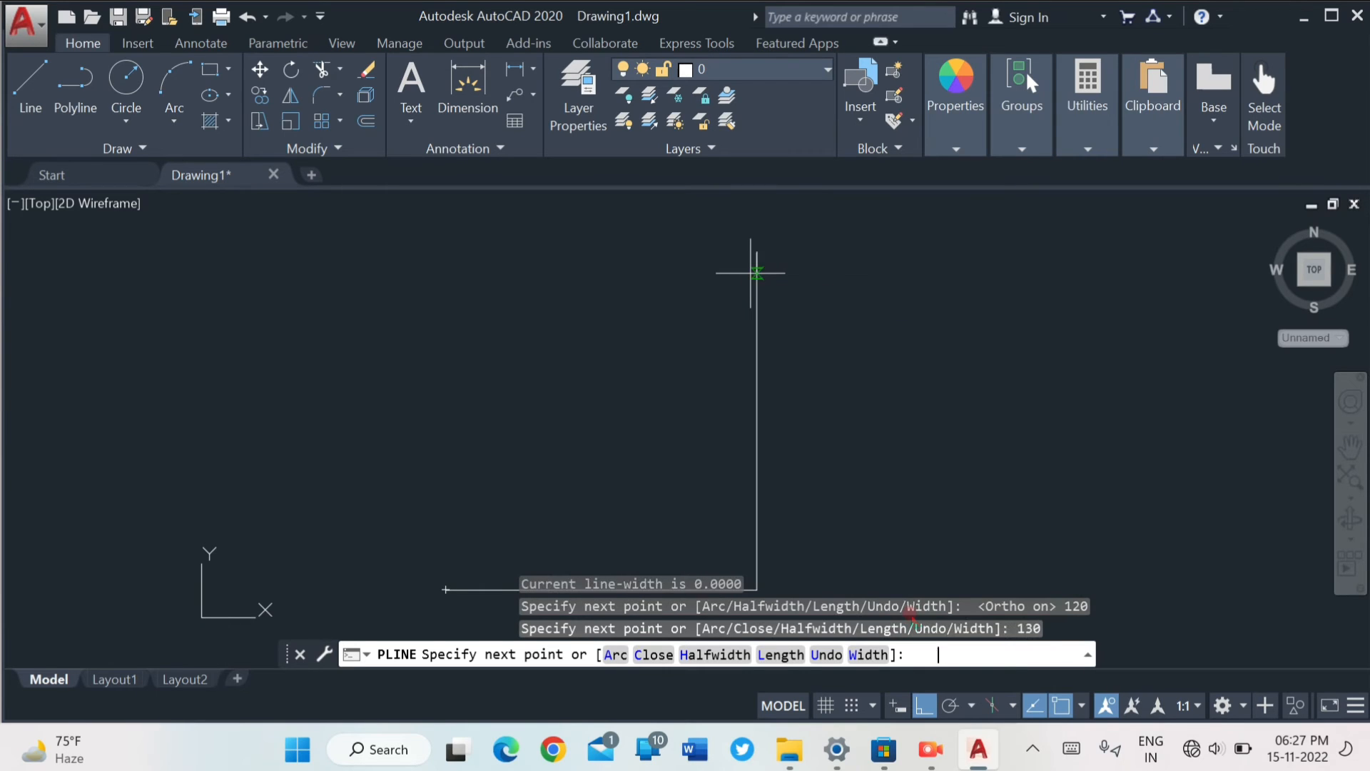
Add a 120-unit horizontal segment to the left and close the polyline into a rectangle.
text(12)
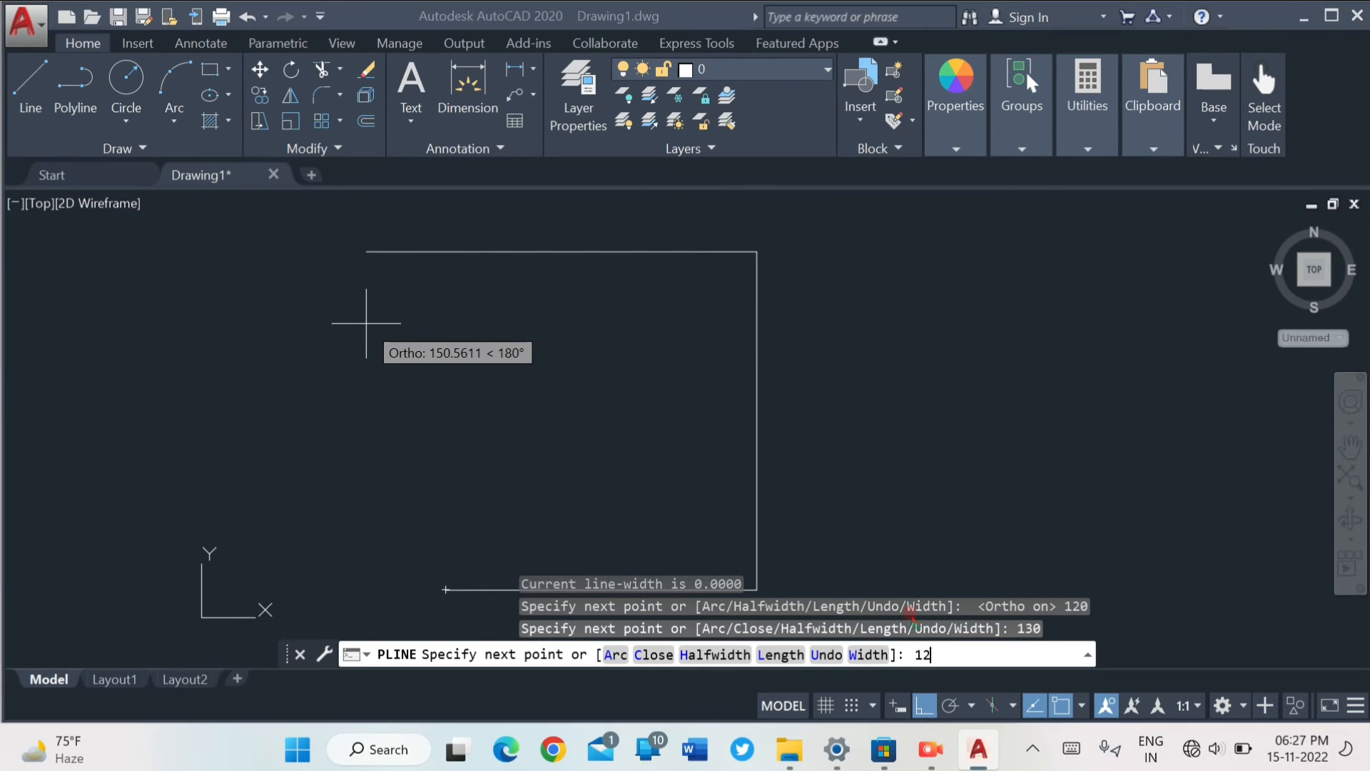
text(0)
key(Return)
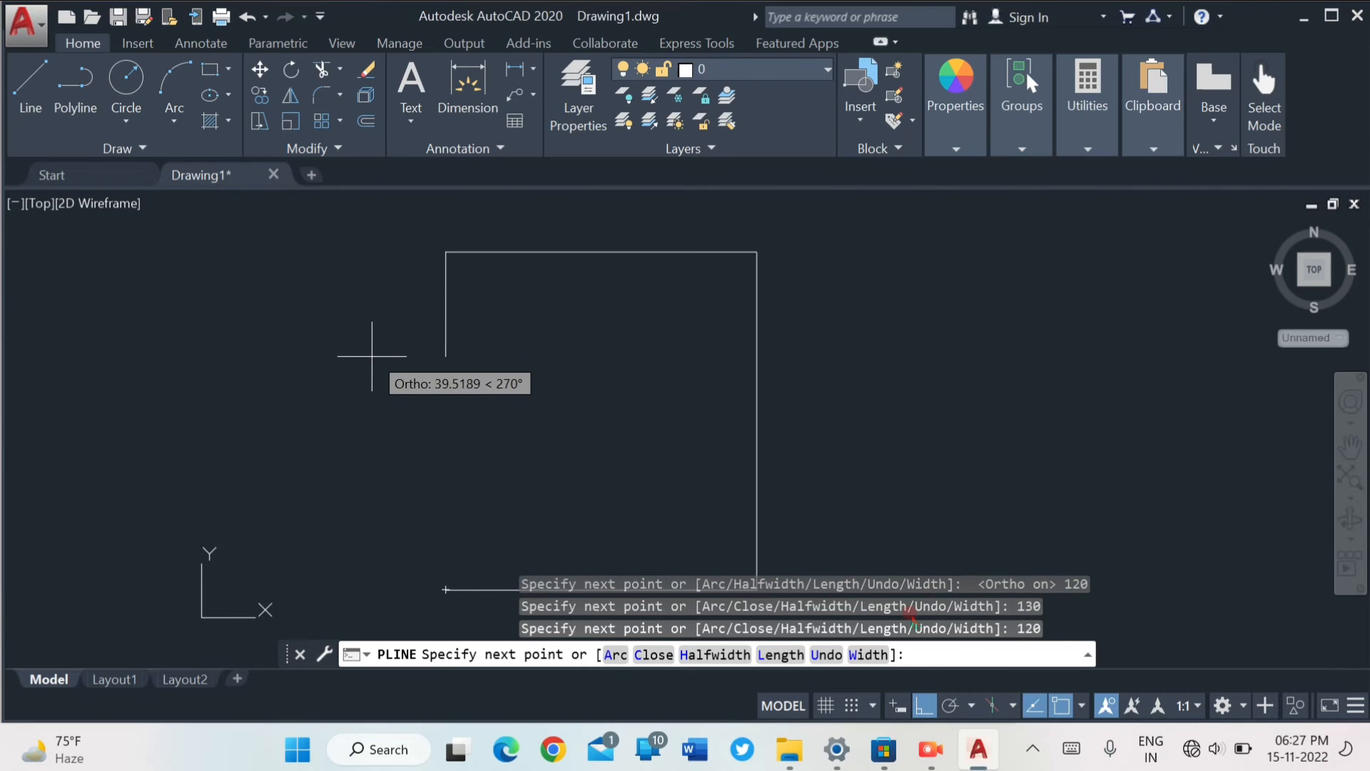
text(c)
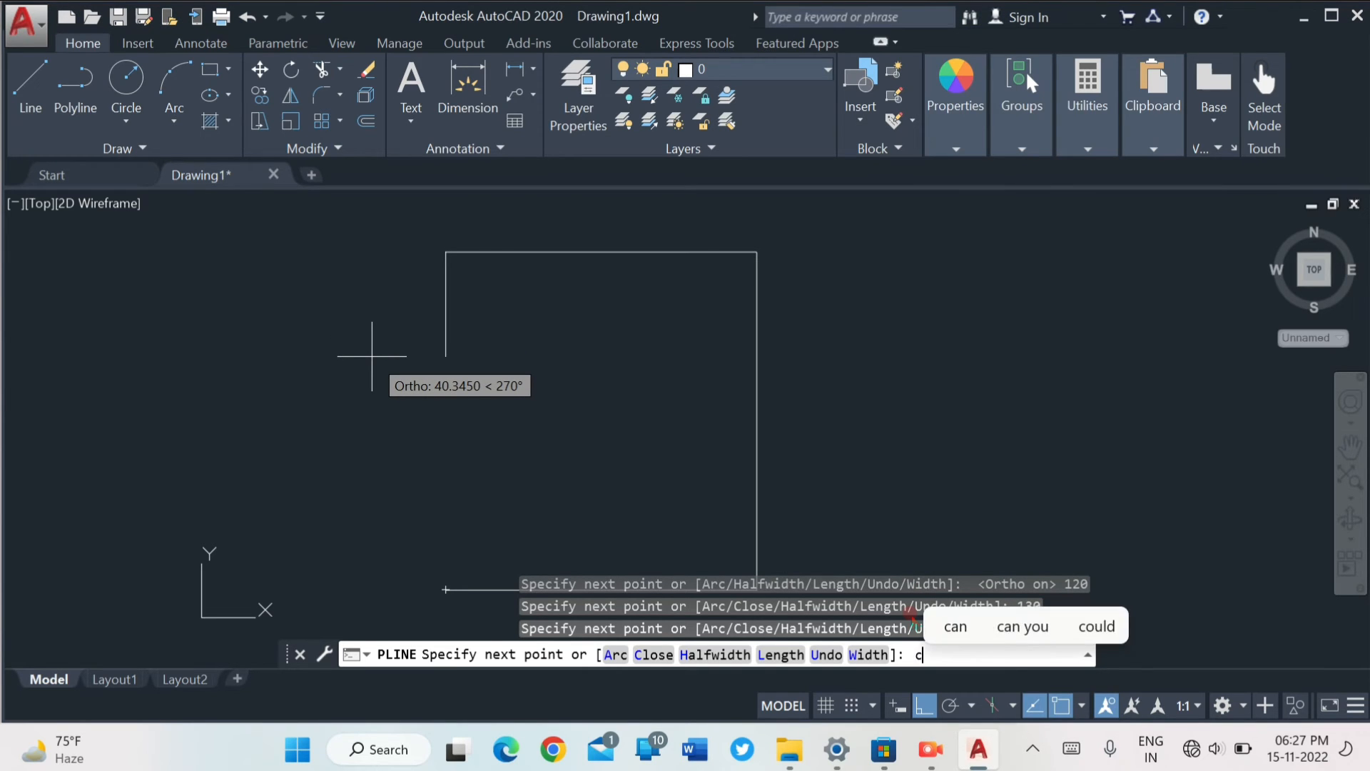
key(Return)
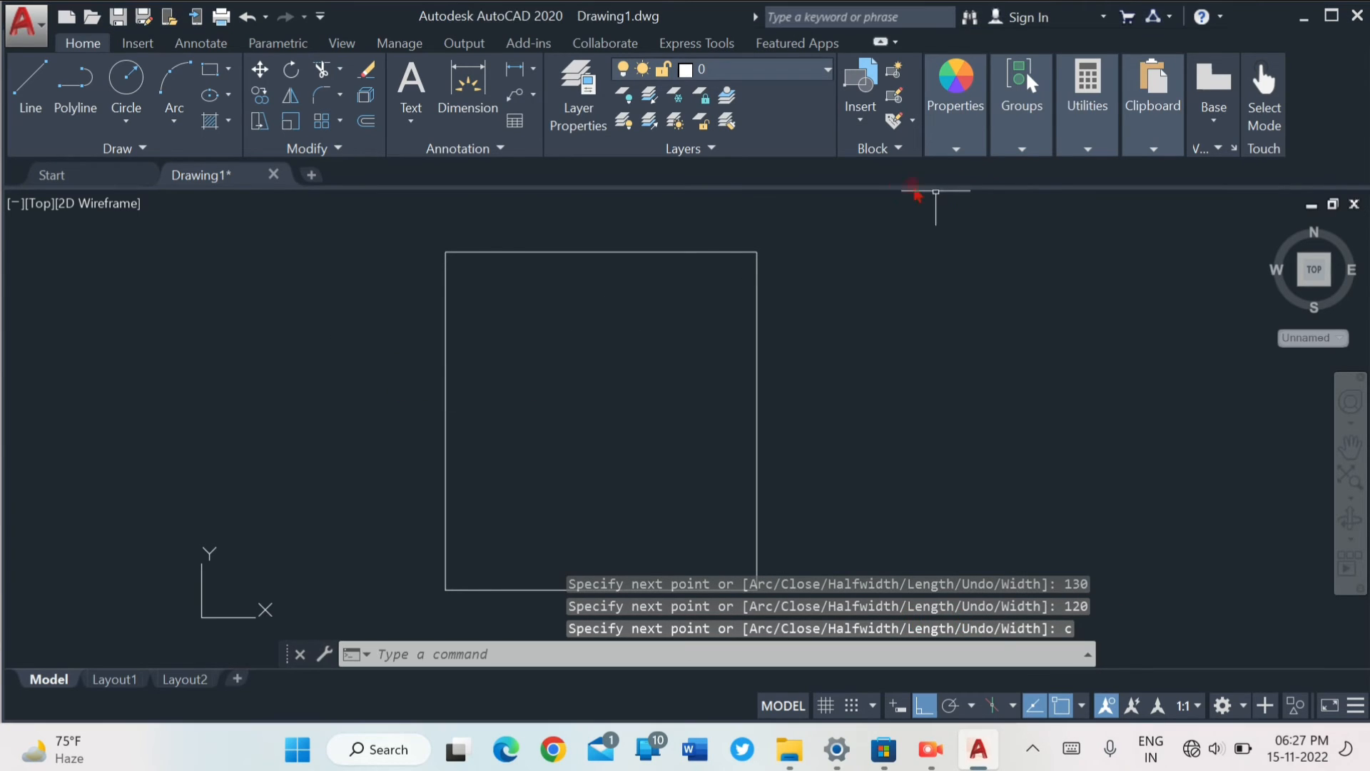
Start Chamfer with the Multiple option and set both the first and second chamfer distances to 20.
click(340, 95)
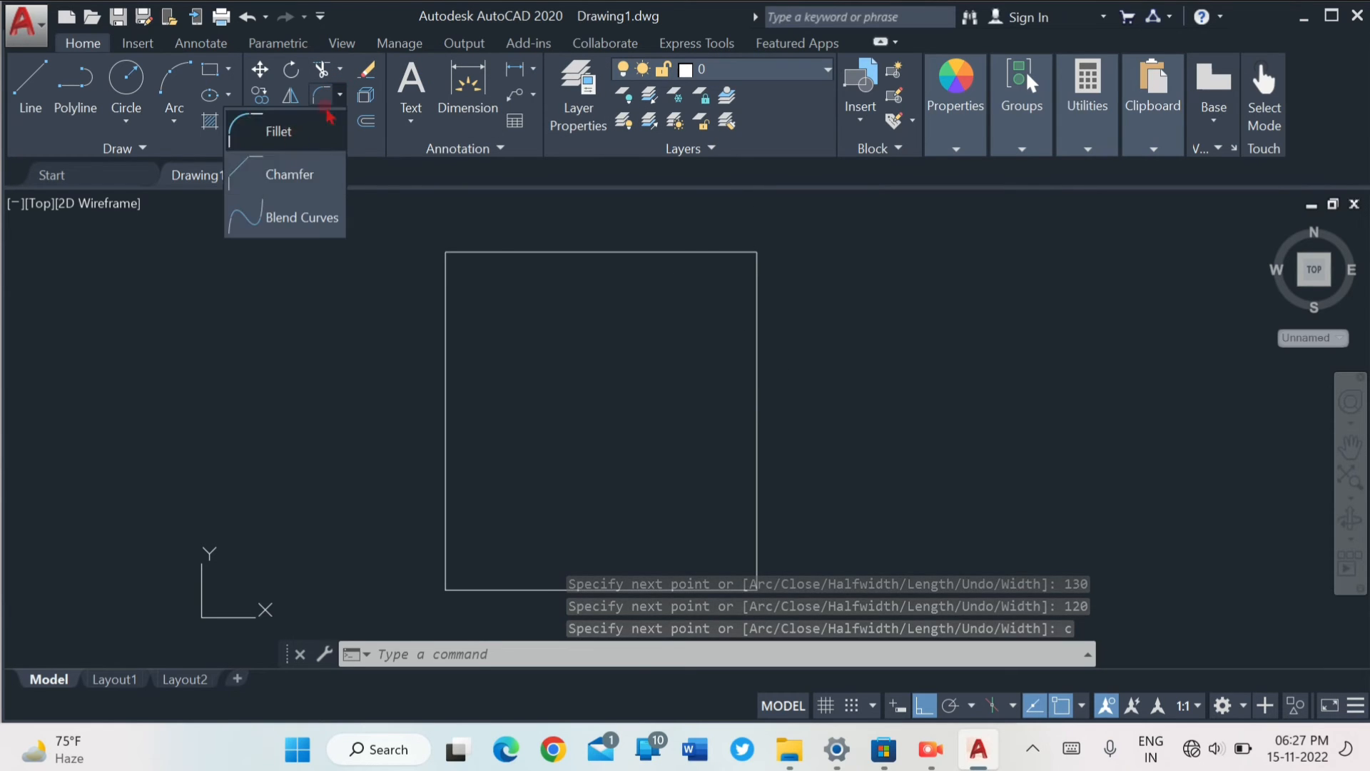
click(289, 173)
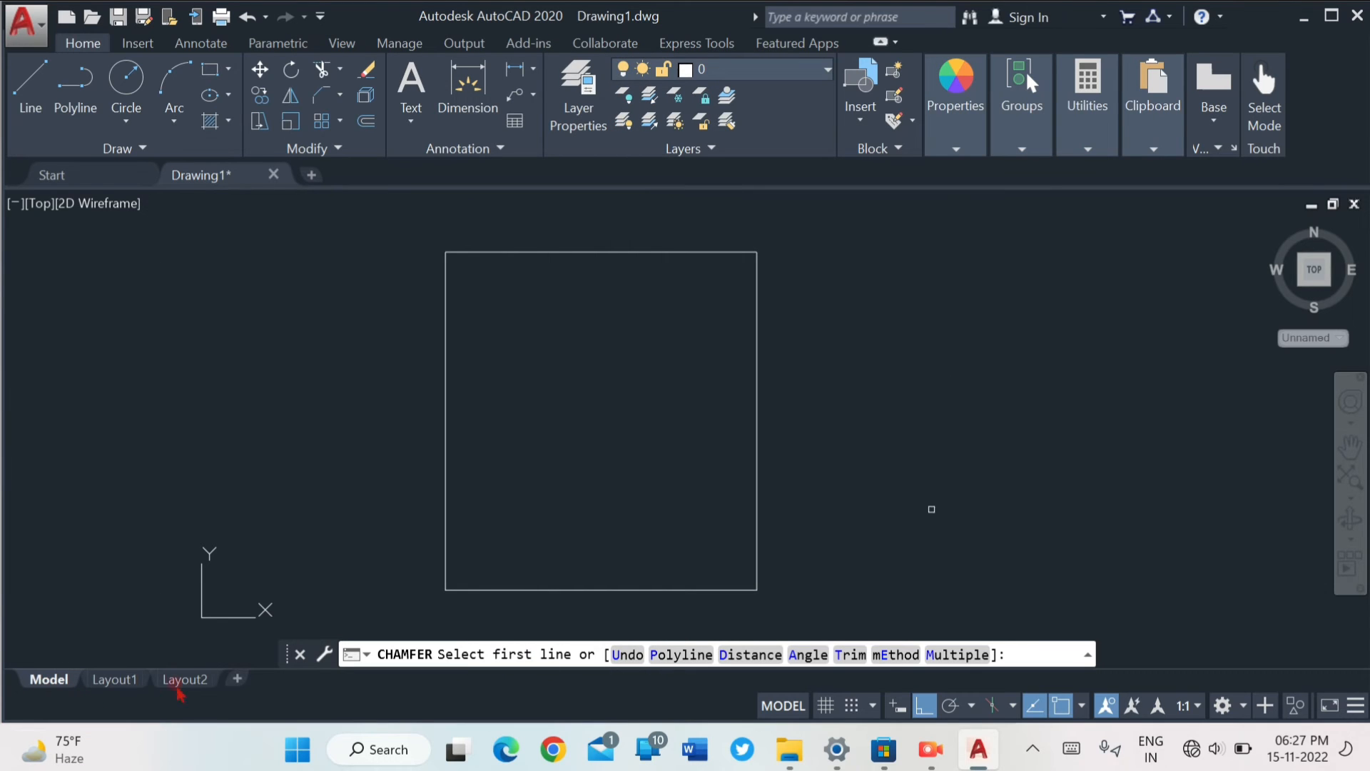
click(943, 655)
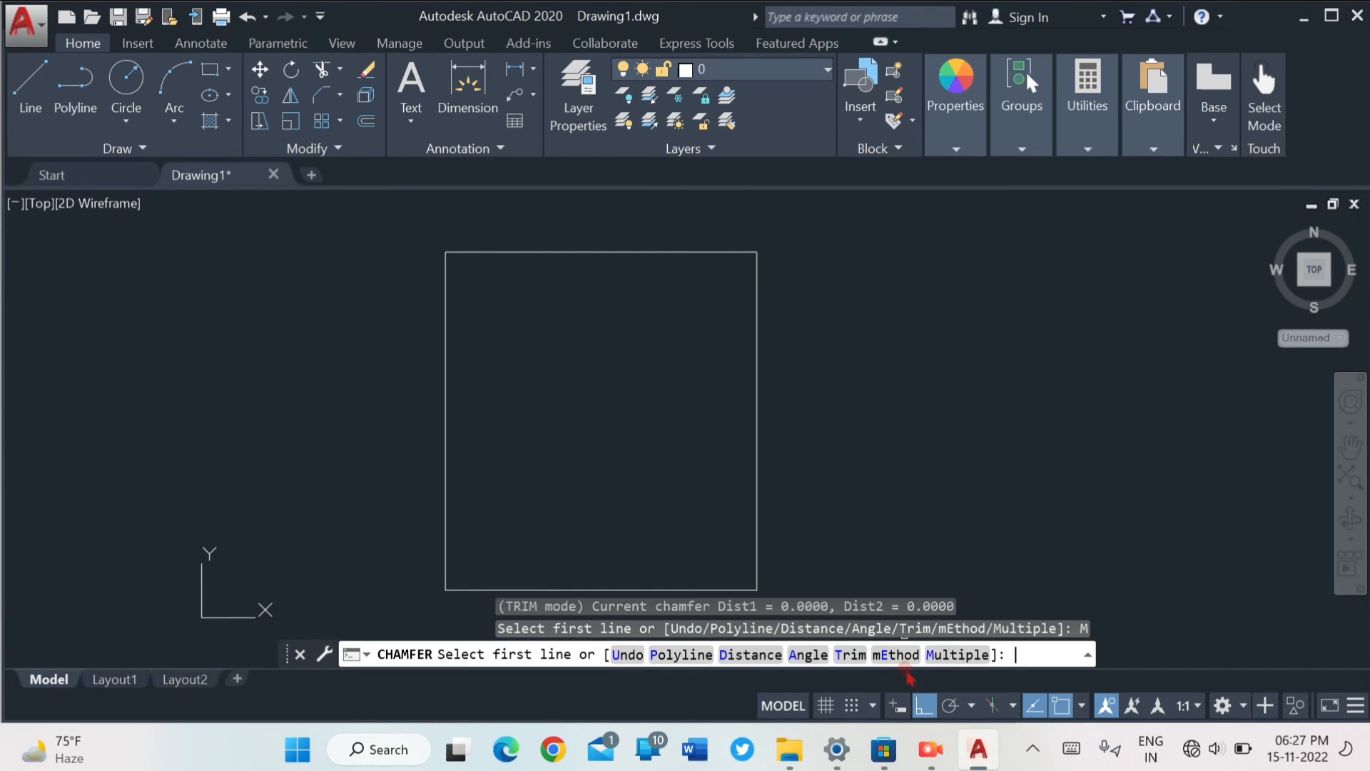
click(751, 655)
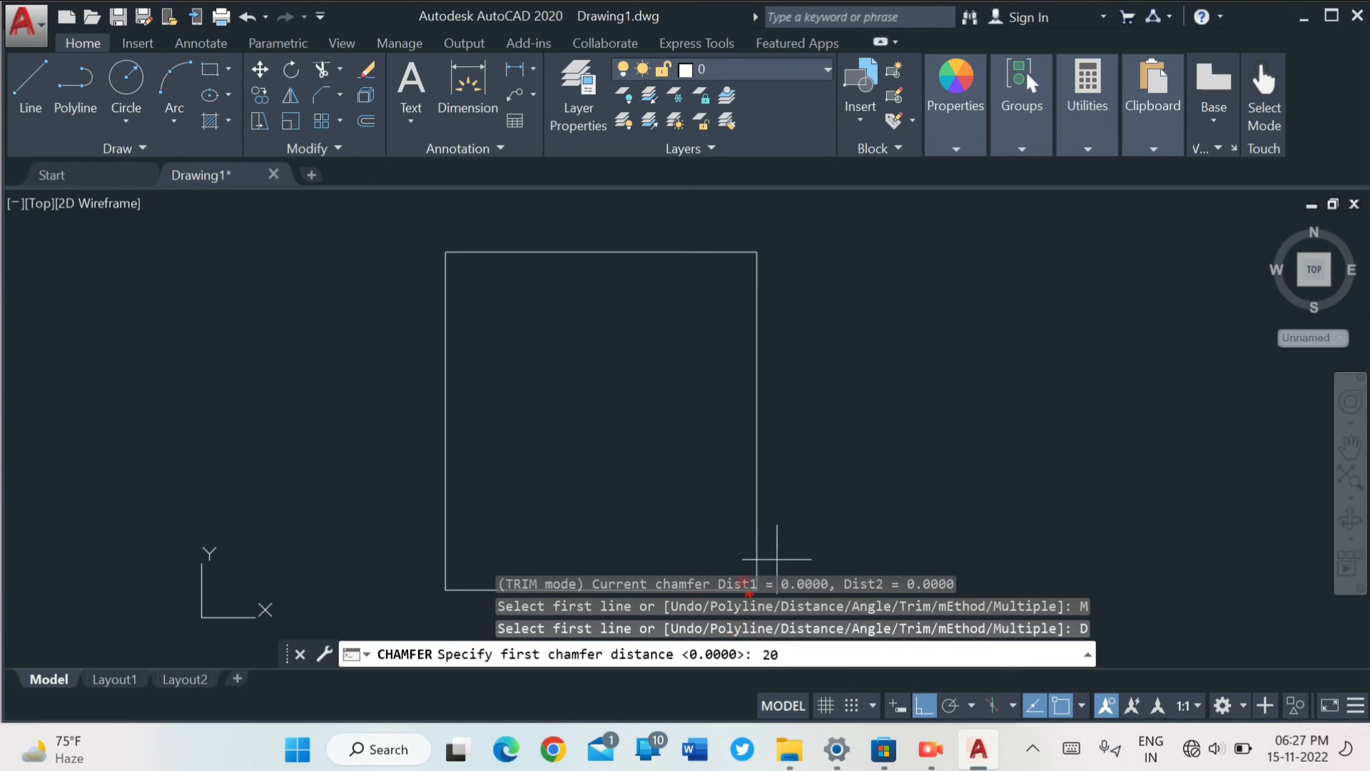
text(20)
key(Return)
text(2)
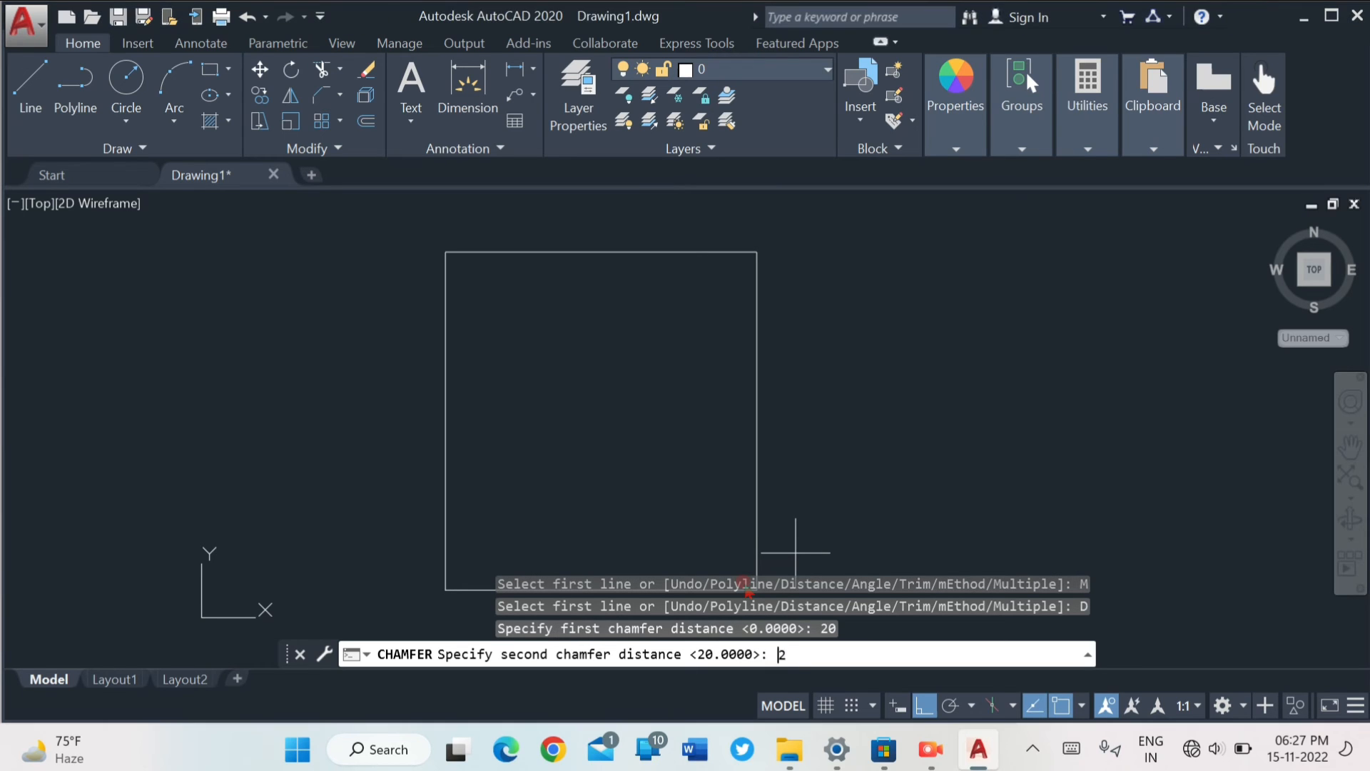
text(0)
key(Return)
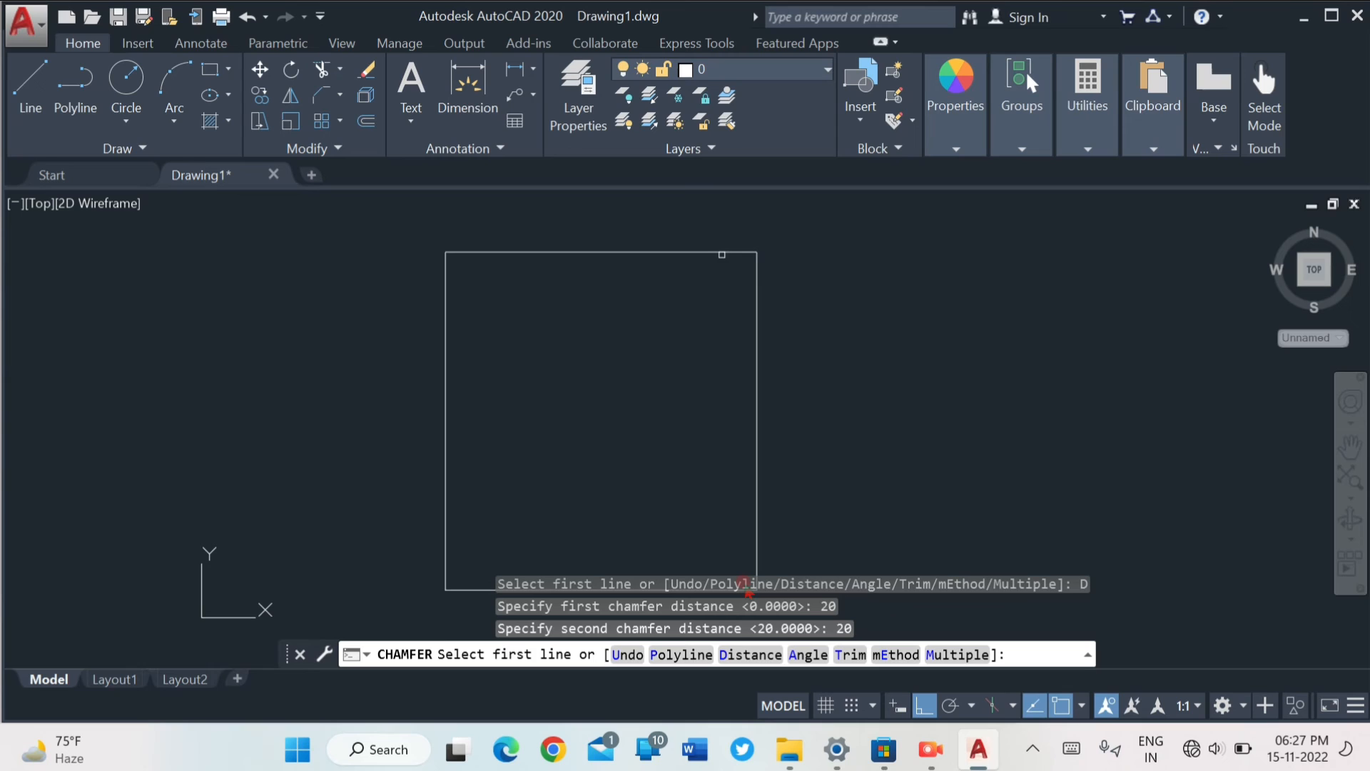
Chamfer the upper-right and upper-left corners of the rectangle.
click(714, 252)
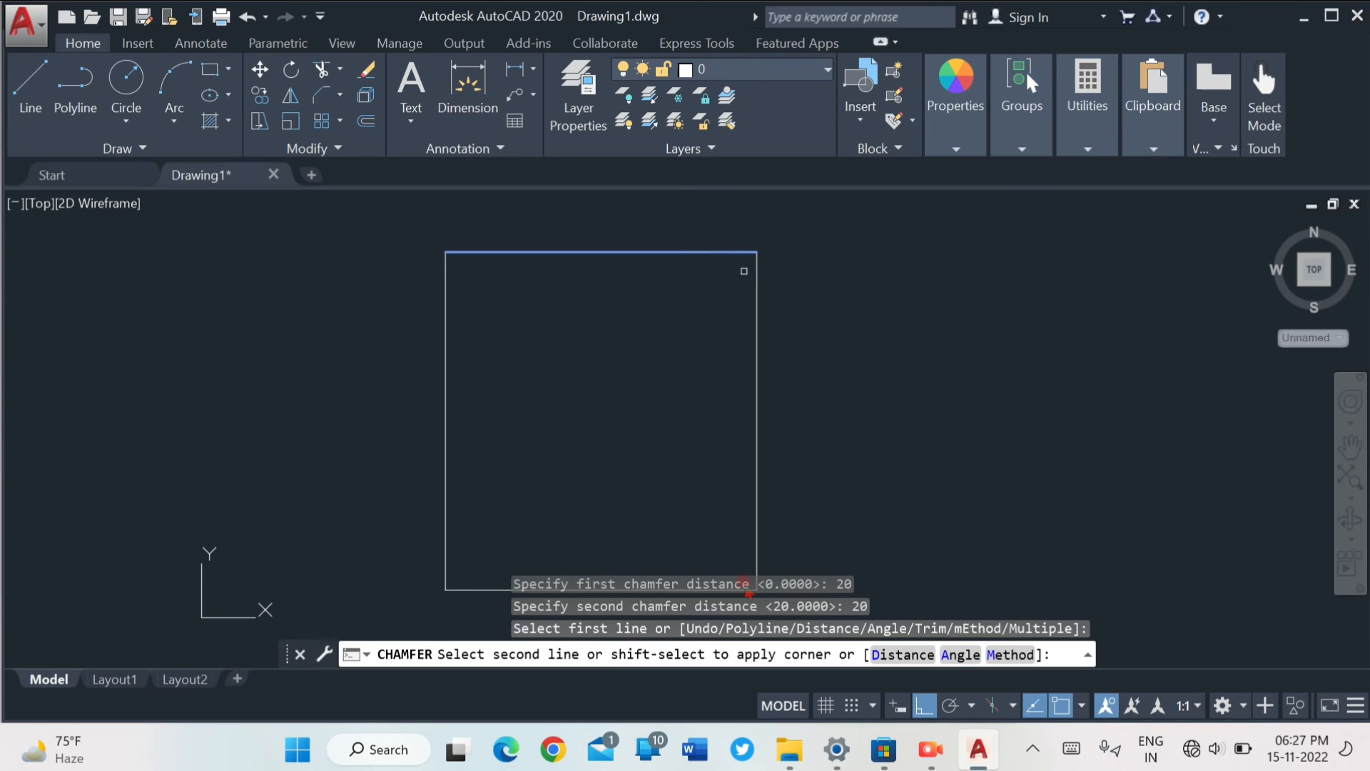
click(752, 283)
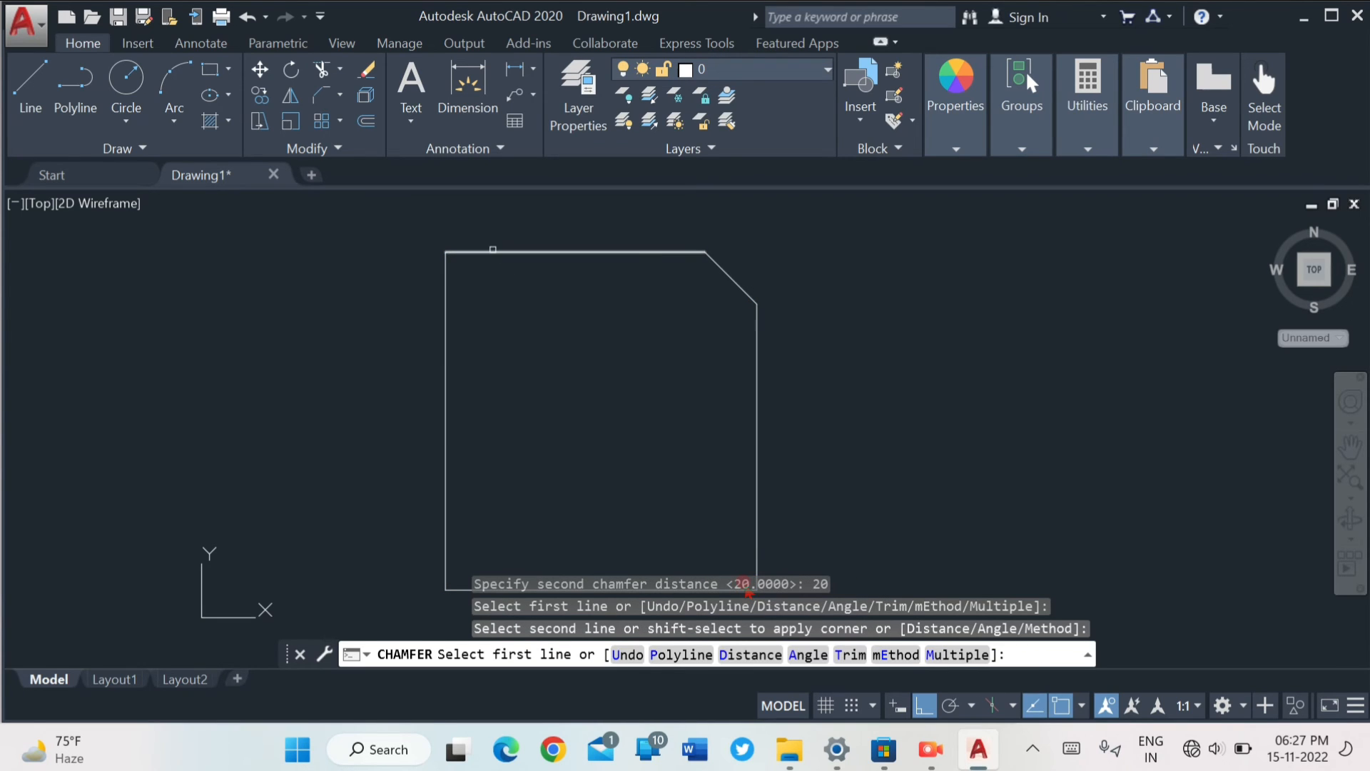
click(489, 257)
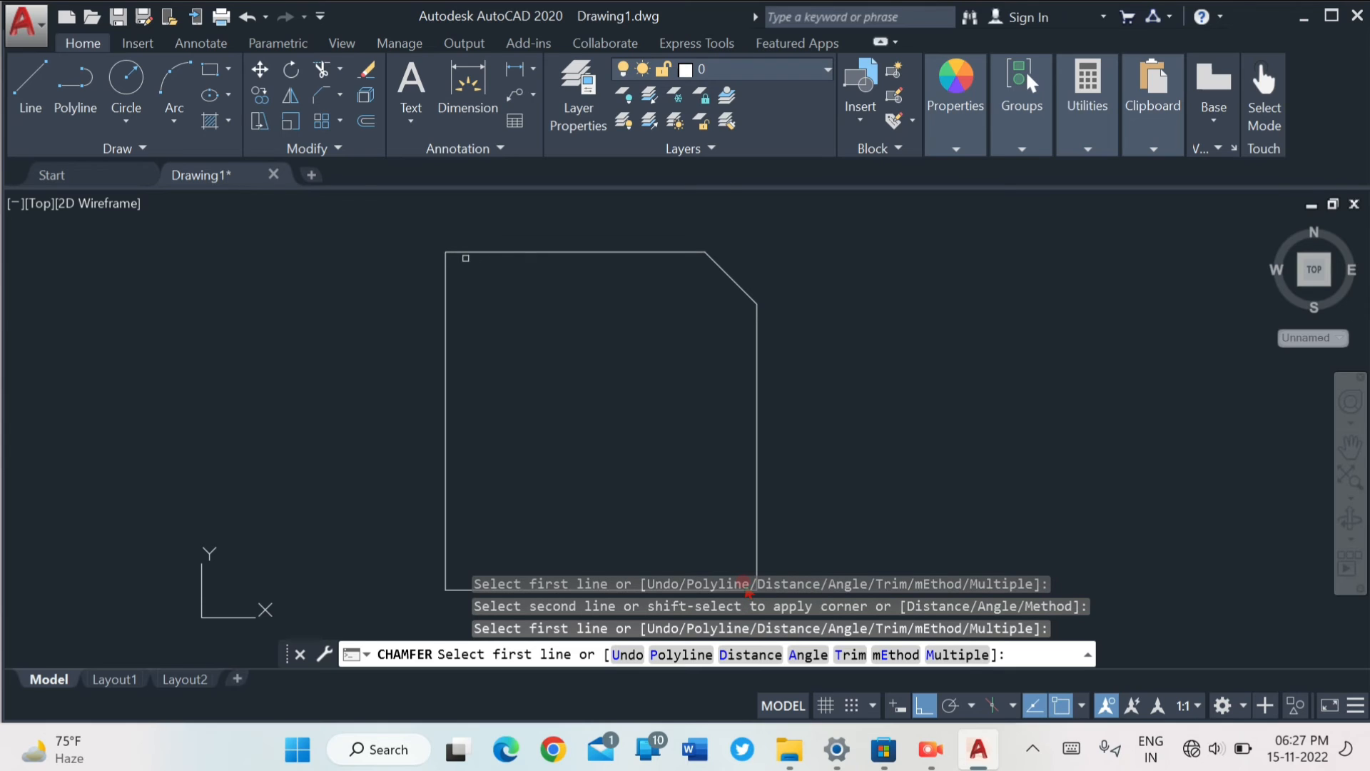
click(449, 255)
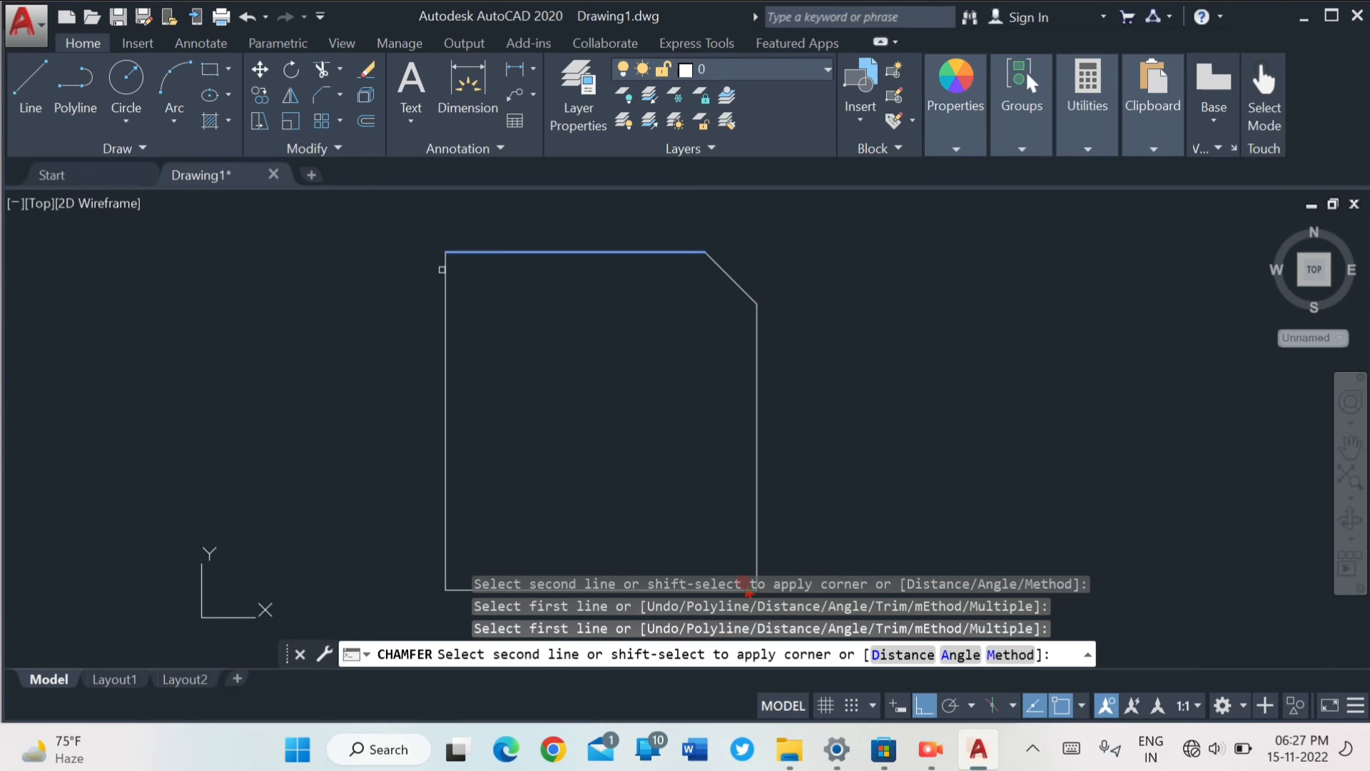
click(447, 274)
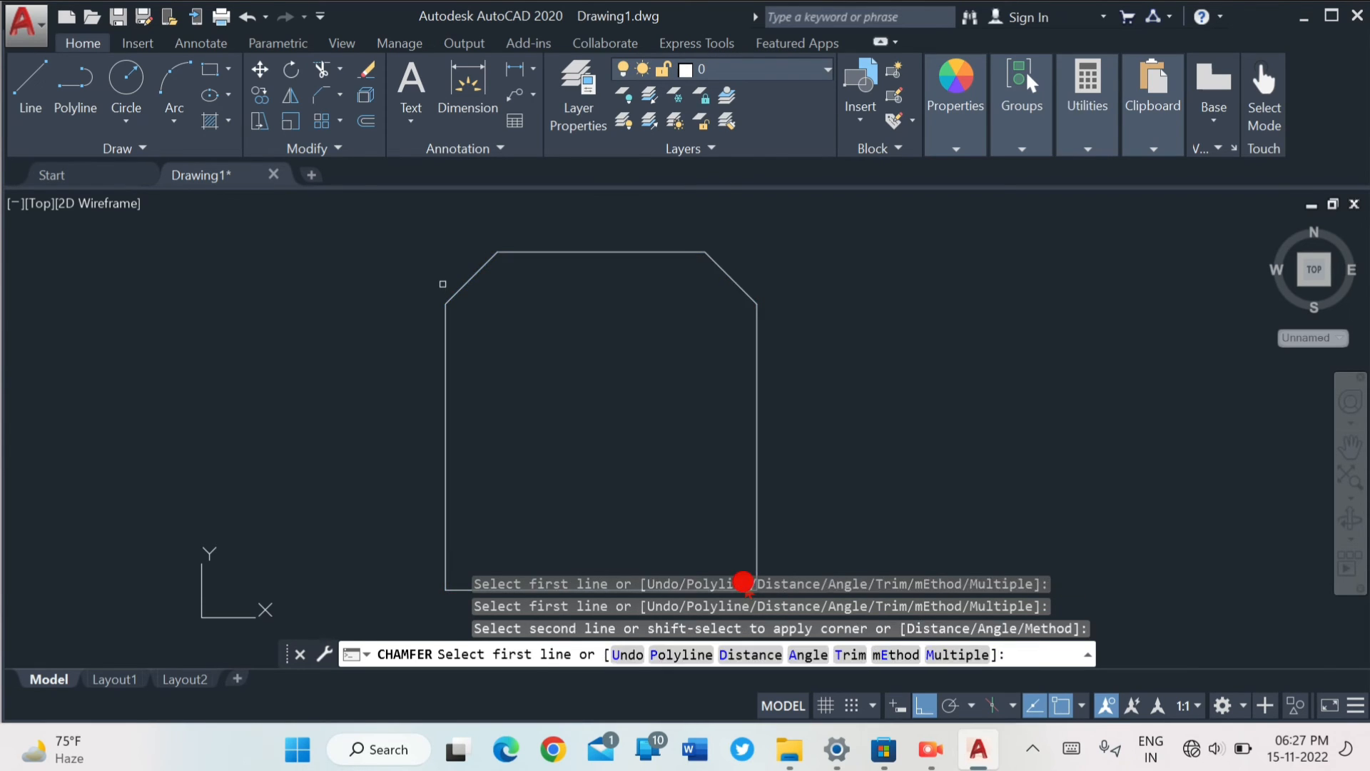
Chamfer the lower-left and lower-right corners of the rectangle and end the Chamfer command.
click(446, 561)
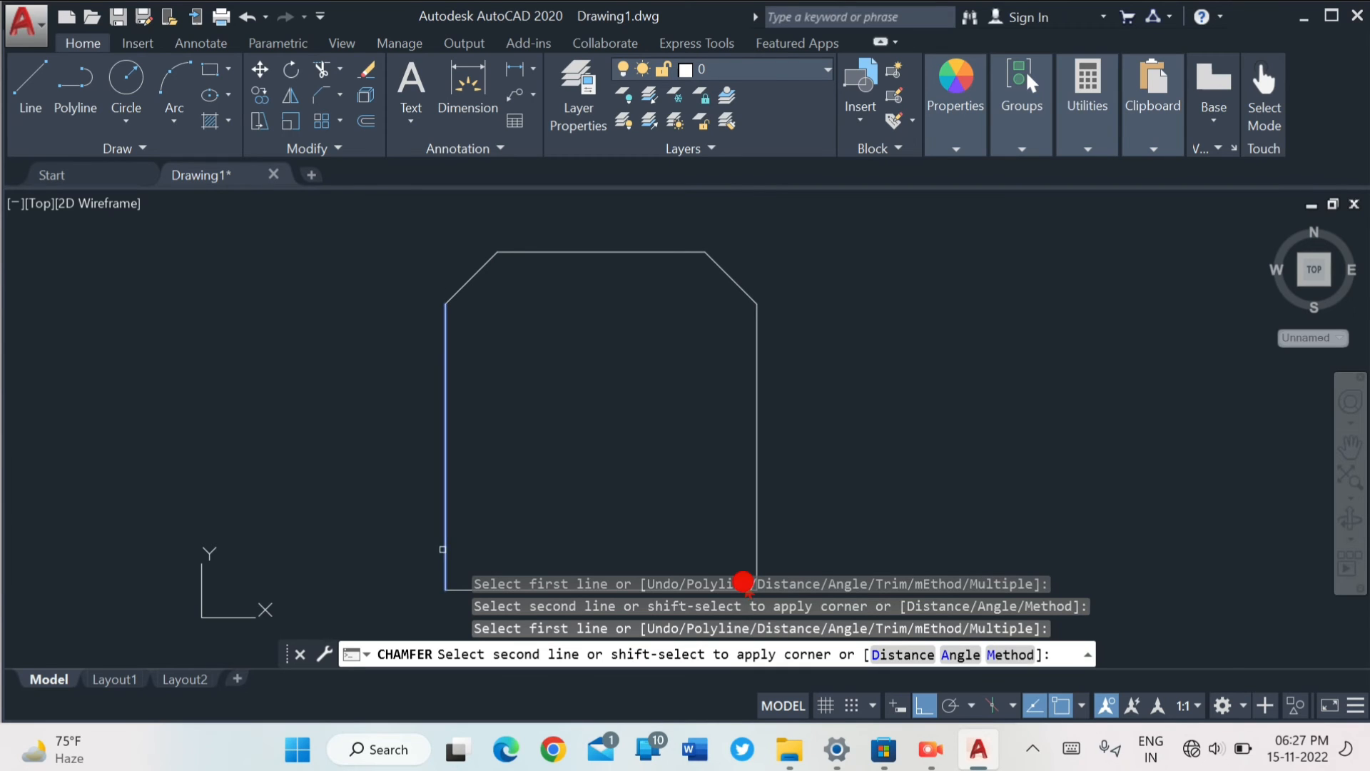
click(523, 587)
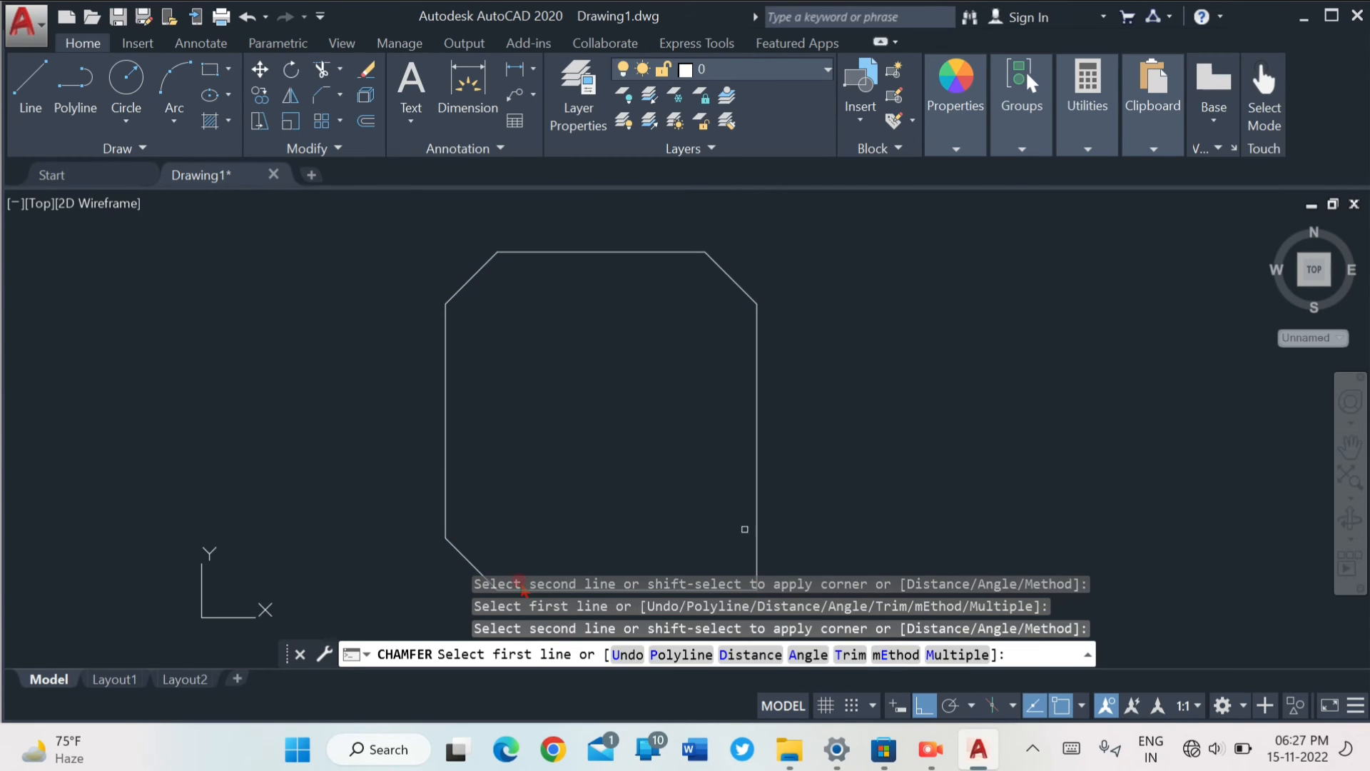
mouse_move(716, 481)
middle_down()
mouse_move(701, 476)
mouse_move(698, 448)
middle_up()
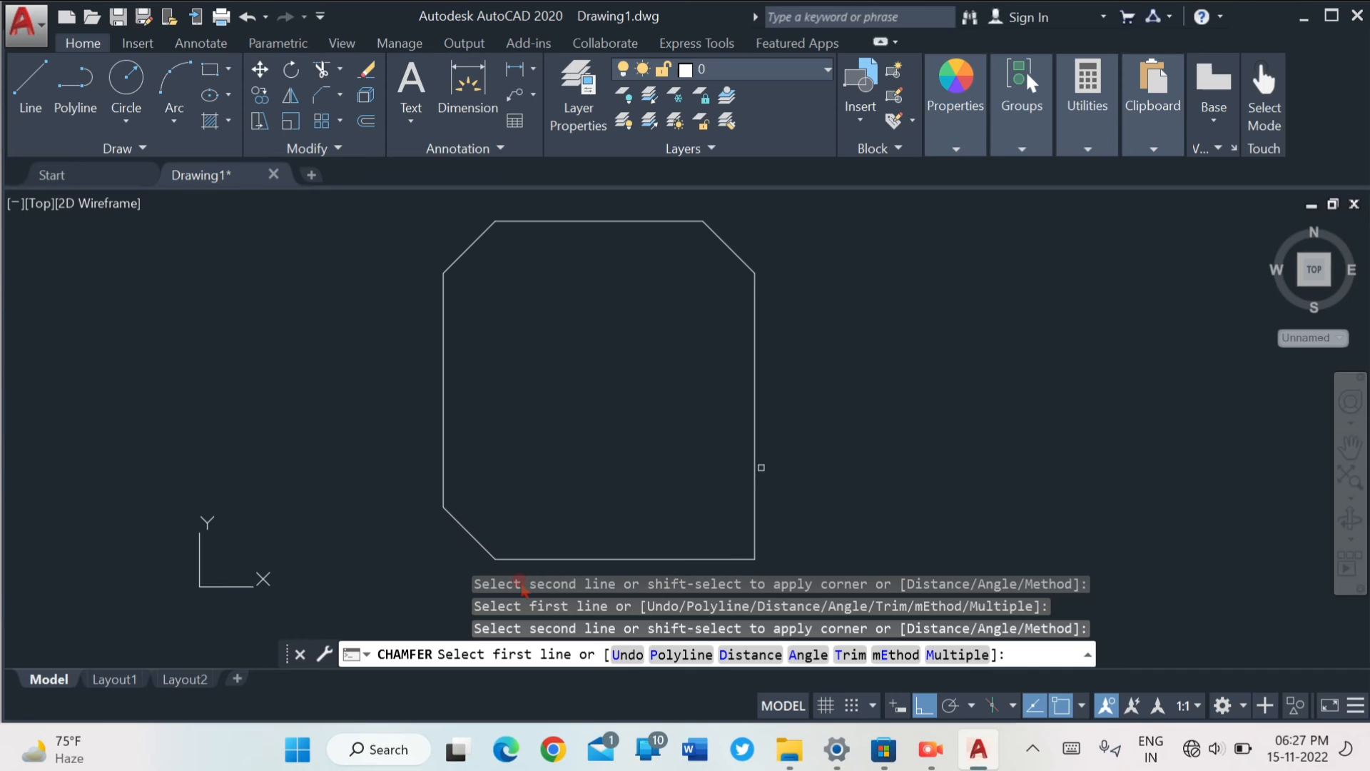
click(753, 489)
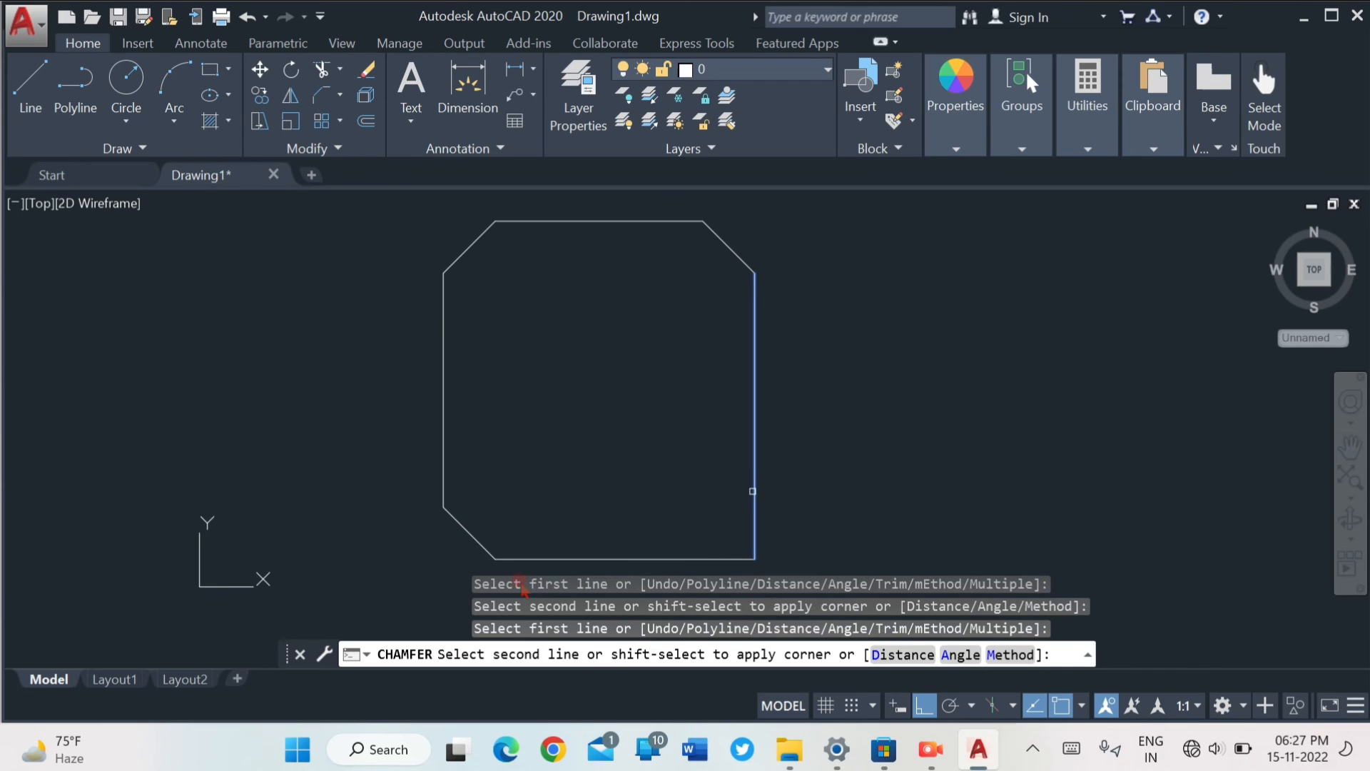
click(732, 558)
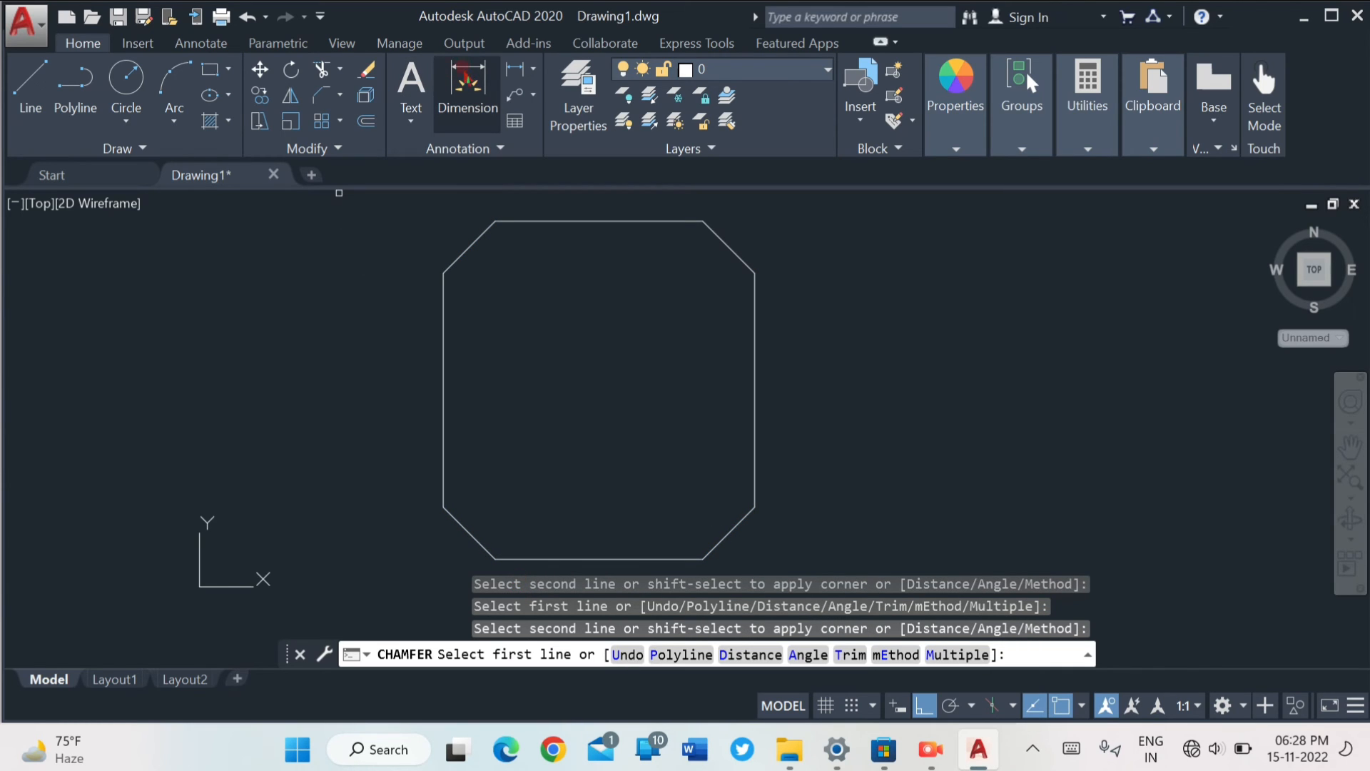
key(Escape)
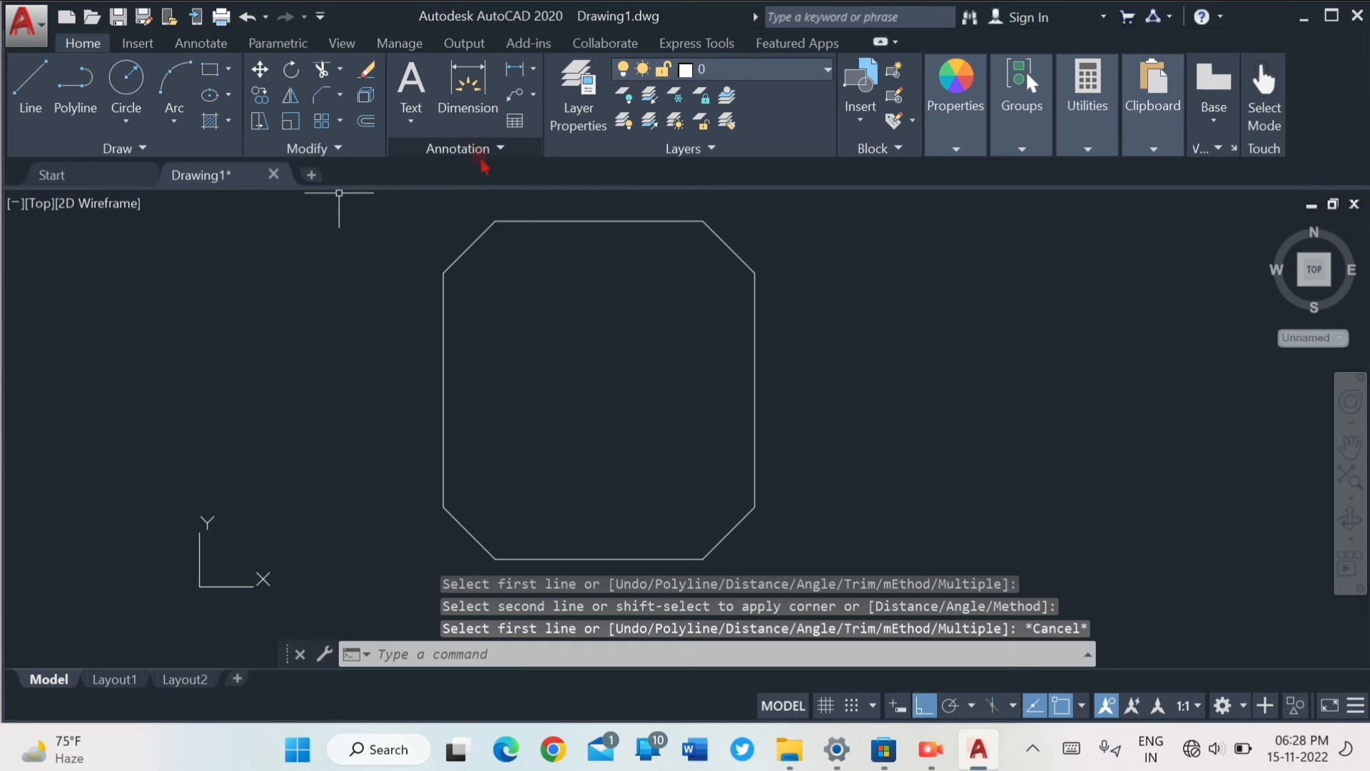
Dimension the outline's overall width between the lower ends of its vertical sides, placing the dimension line below the bottom edge.
middle_drag(525, 350, 582, 371)
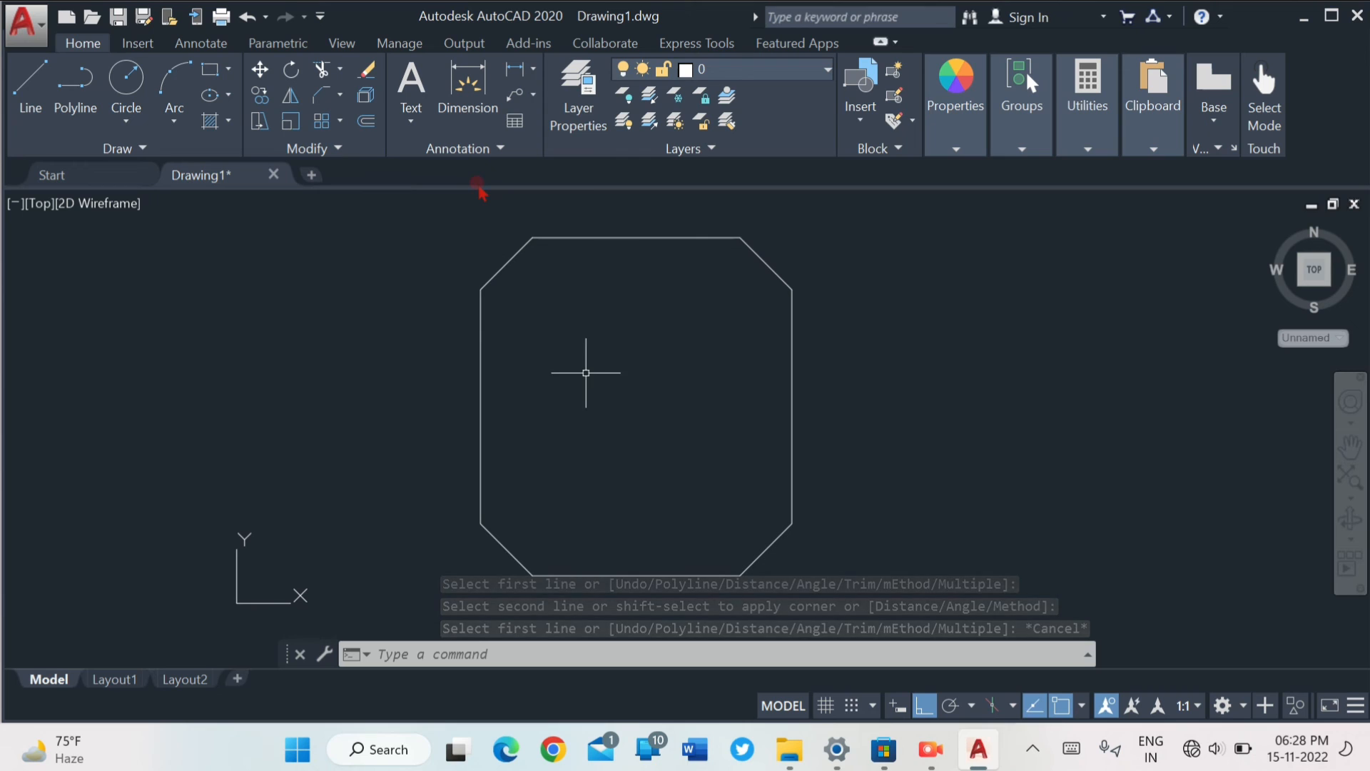
click(467, 89)
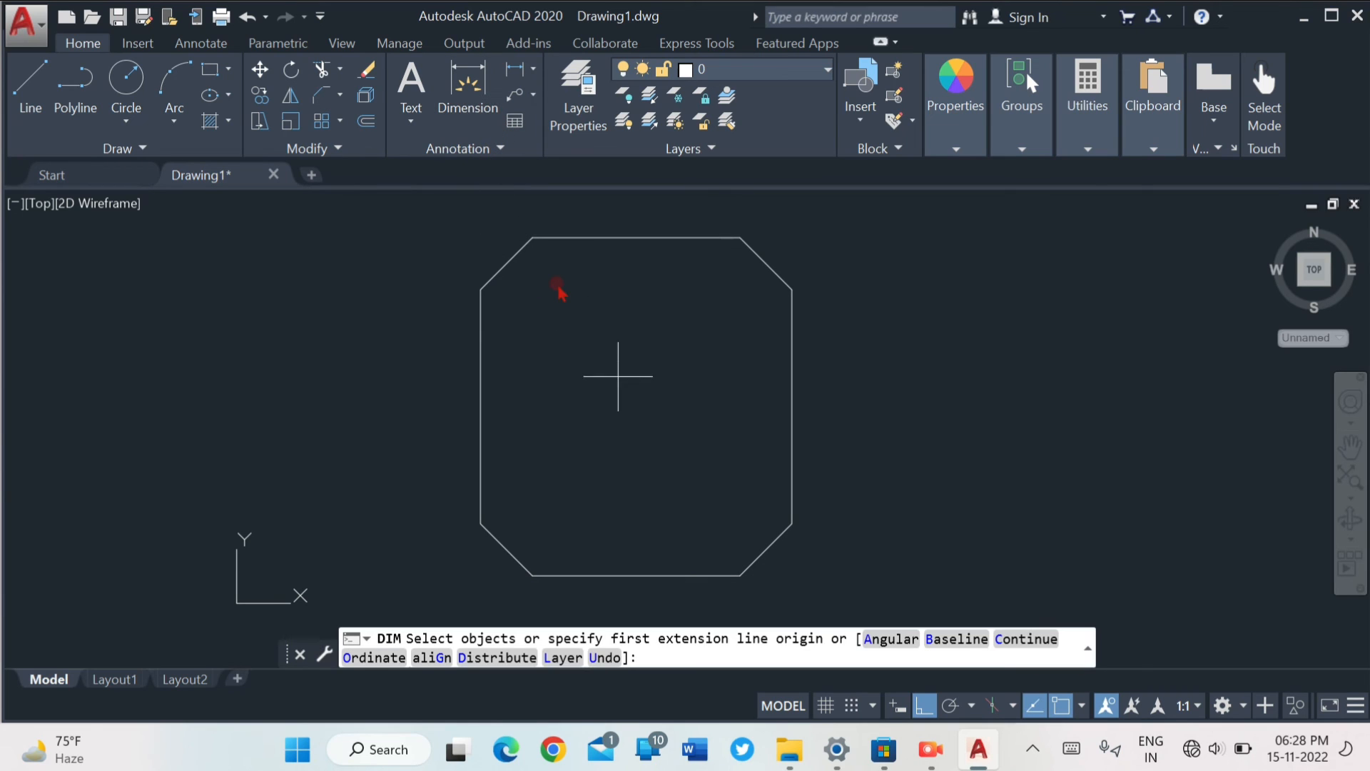
click(480, 523)
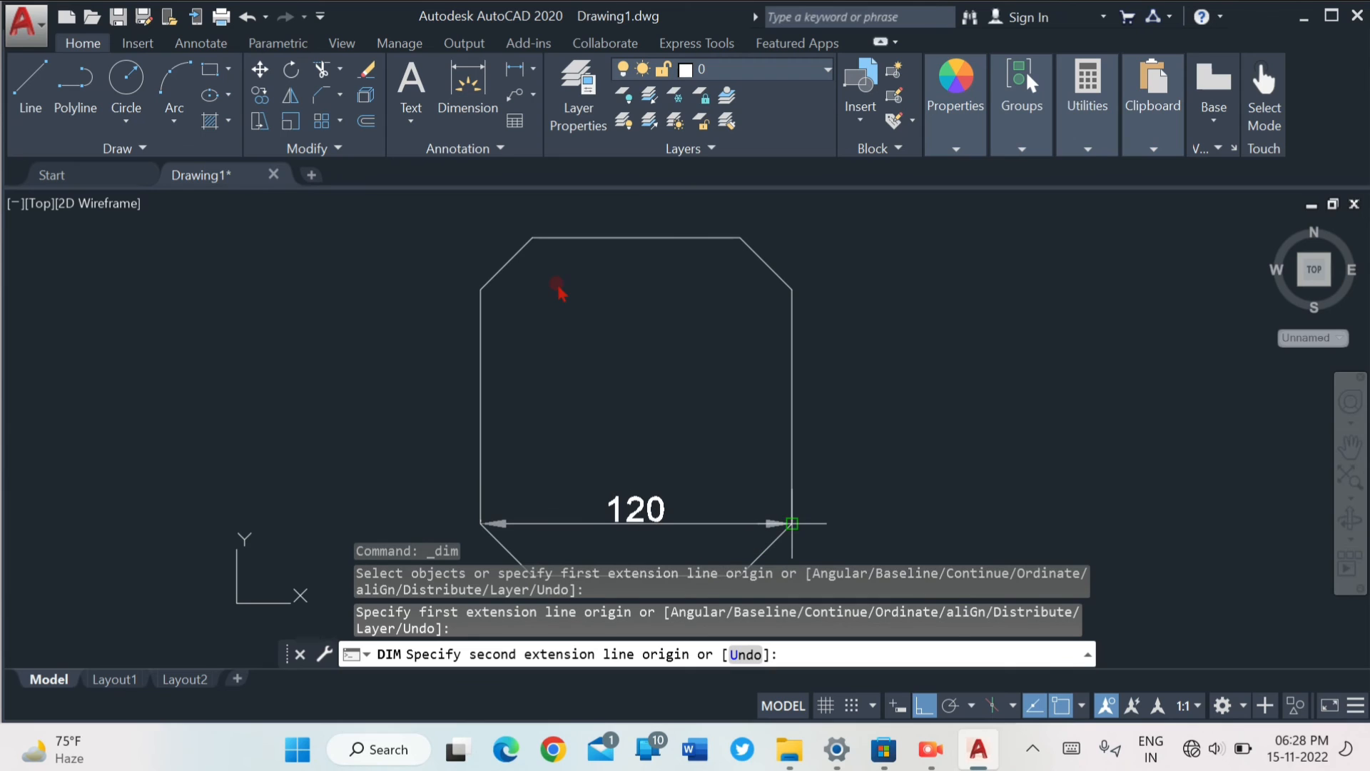
click(791, 523)
middle_drag(670, 450, 695, 322)
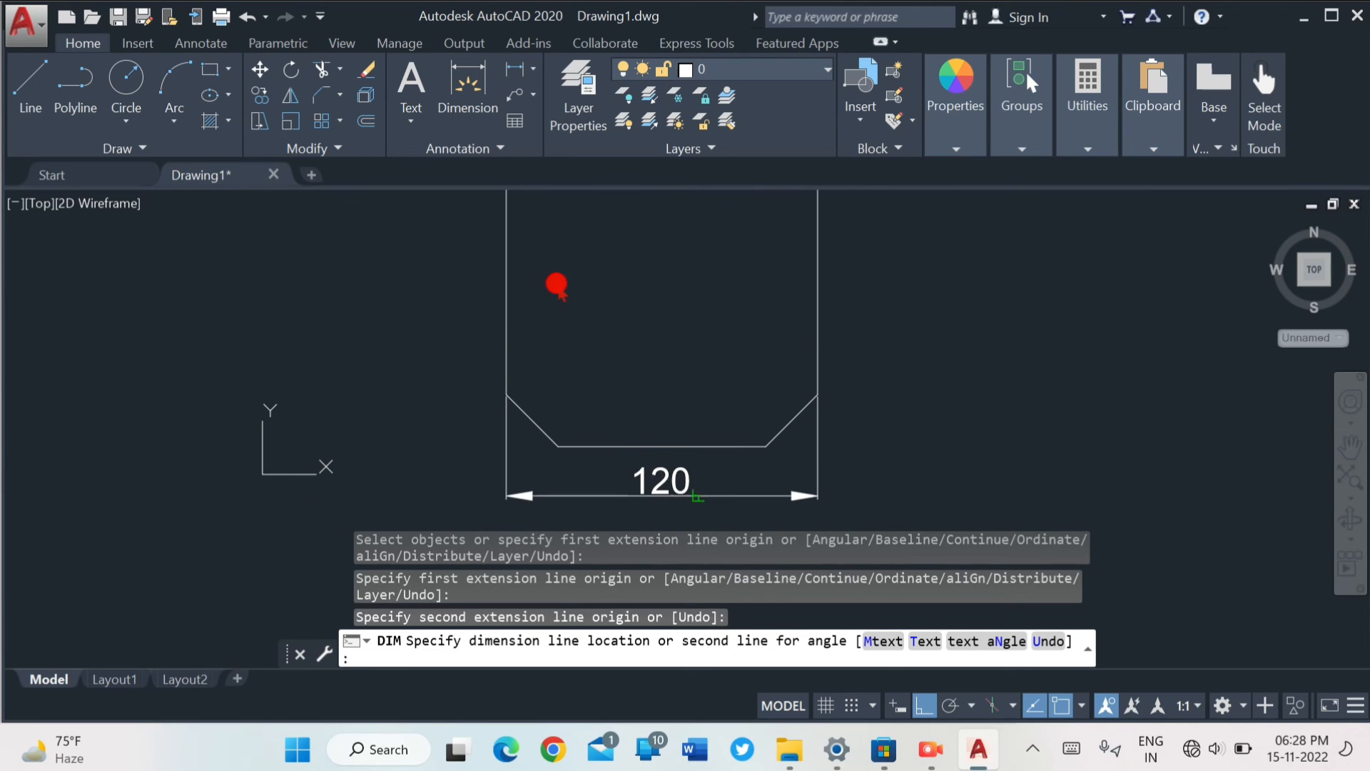
click(685, 494)
Dimension the vertical extent of the lower-left chamfer between its two ends, placing the dimension line outside the outline's left side.
click(558, 446)
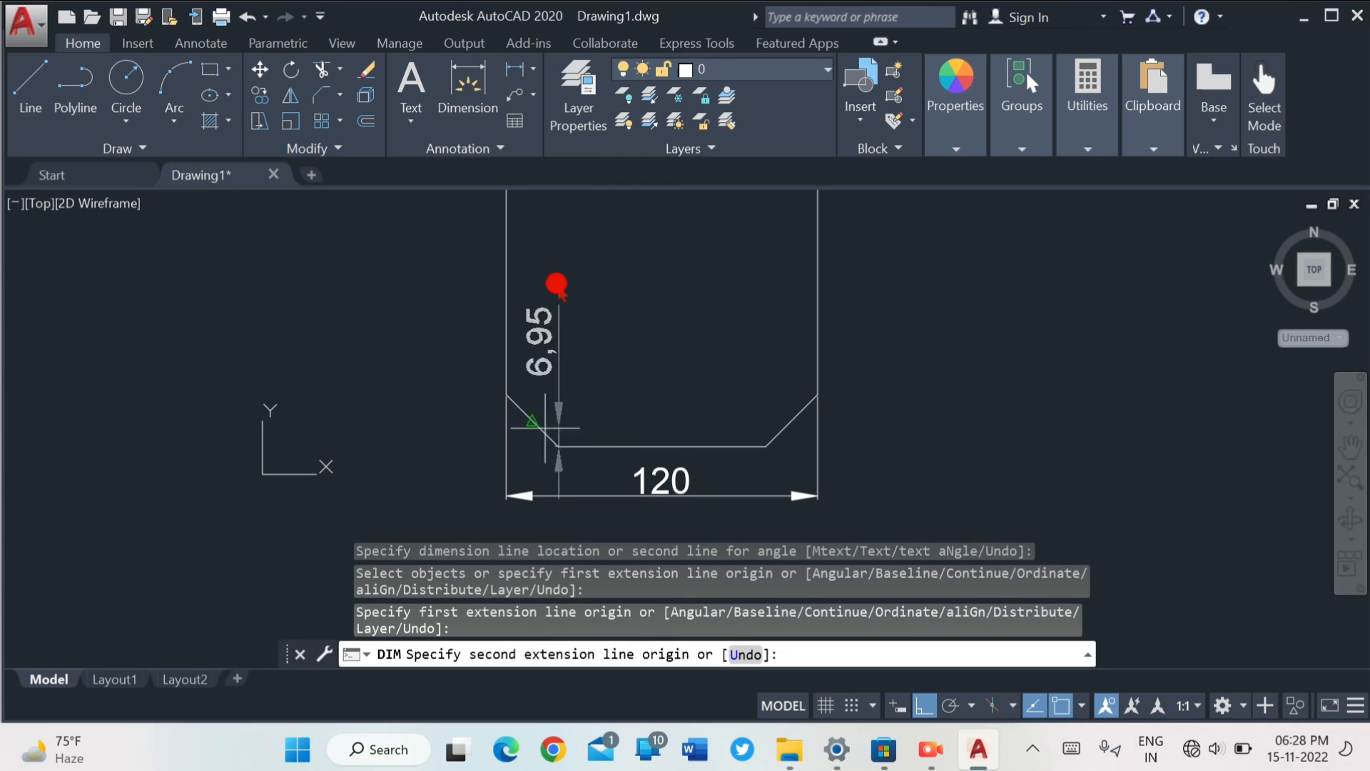
click(506, 394)
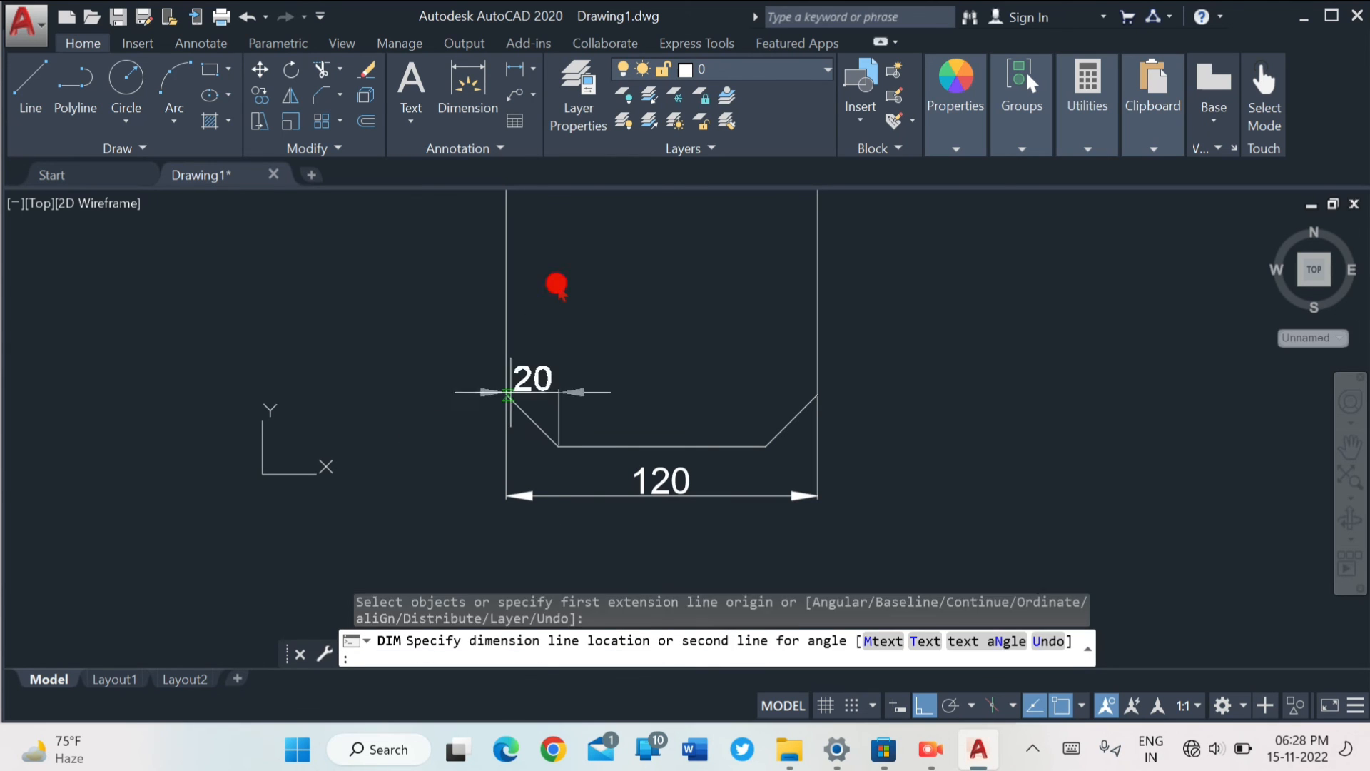
click(437, 418)
Dimension the horizontal extent of the upper-left chamfer between its two ends, placing the dimension line above the outline.
middle_drag(603, 342, 611, 492)
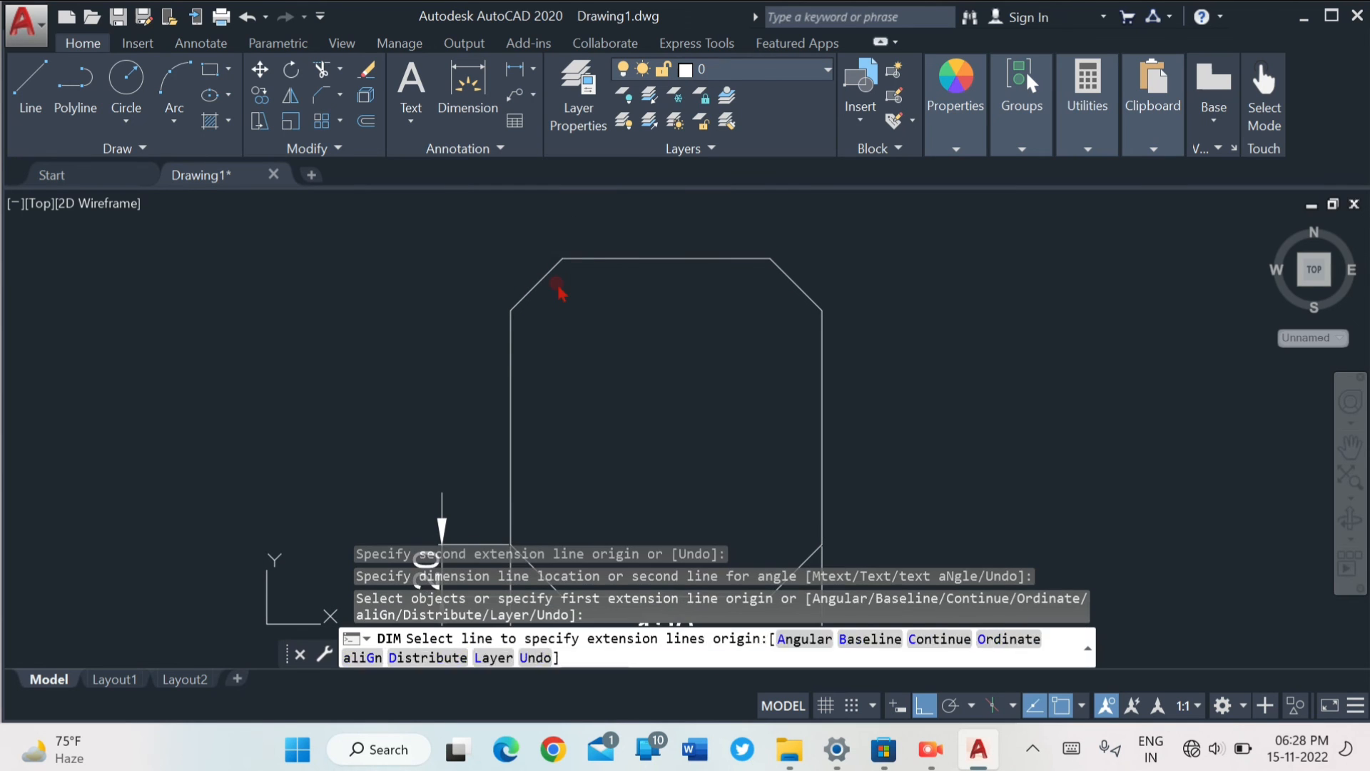
click(563, 258)
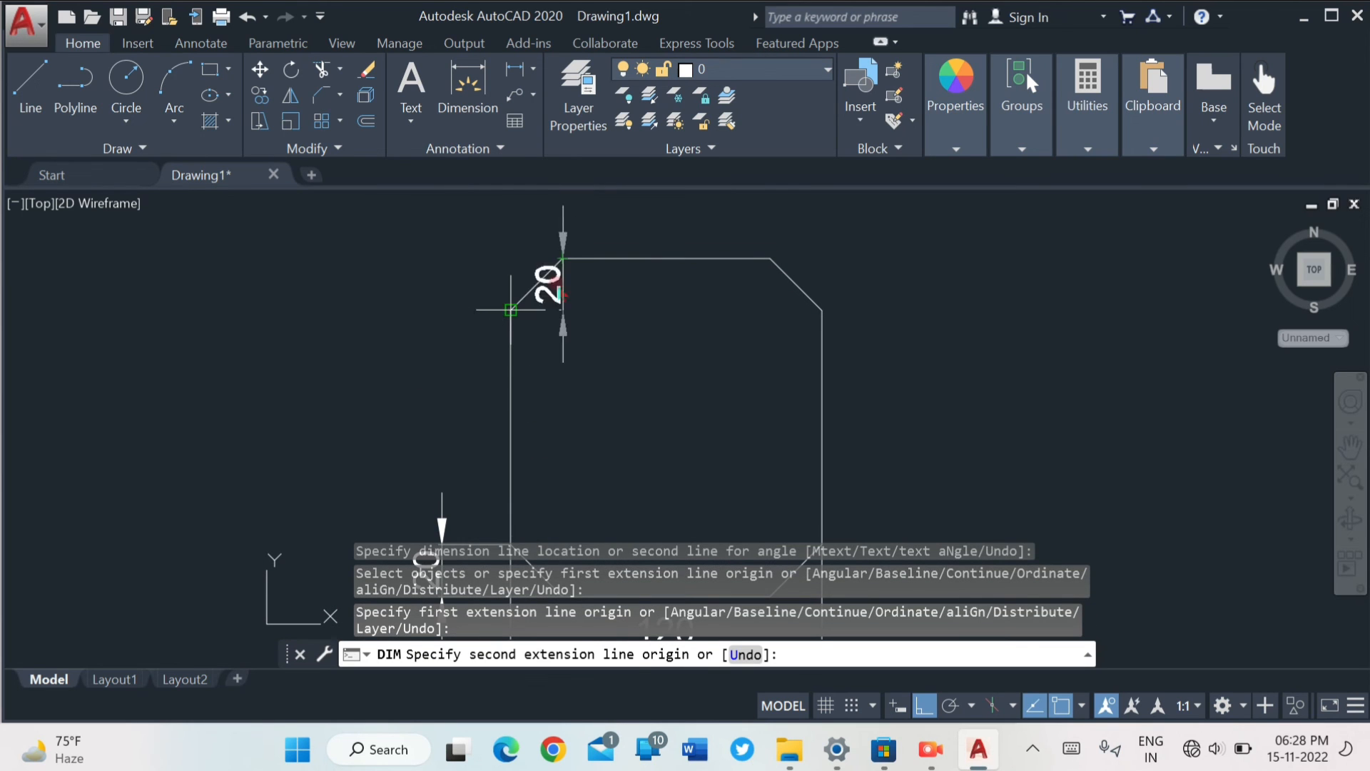
click(511, 310)
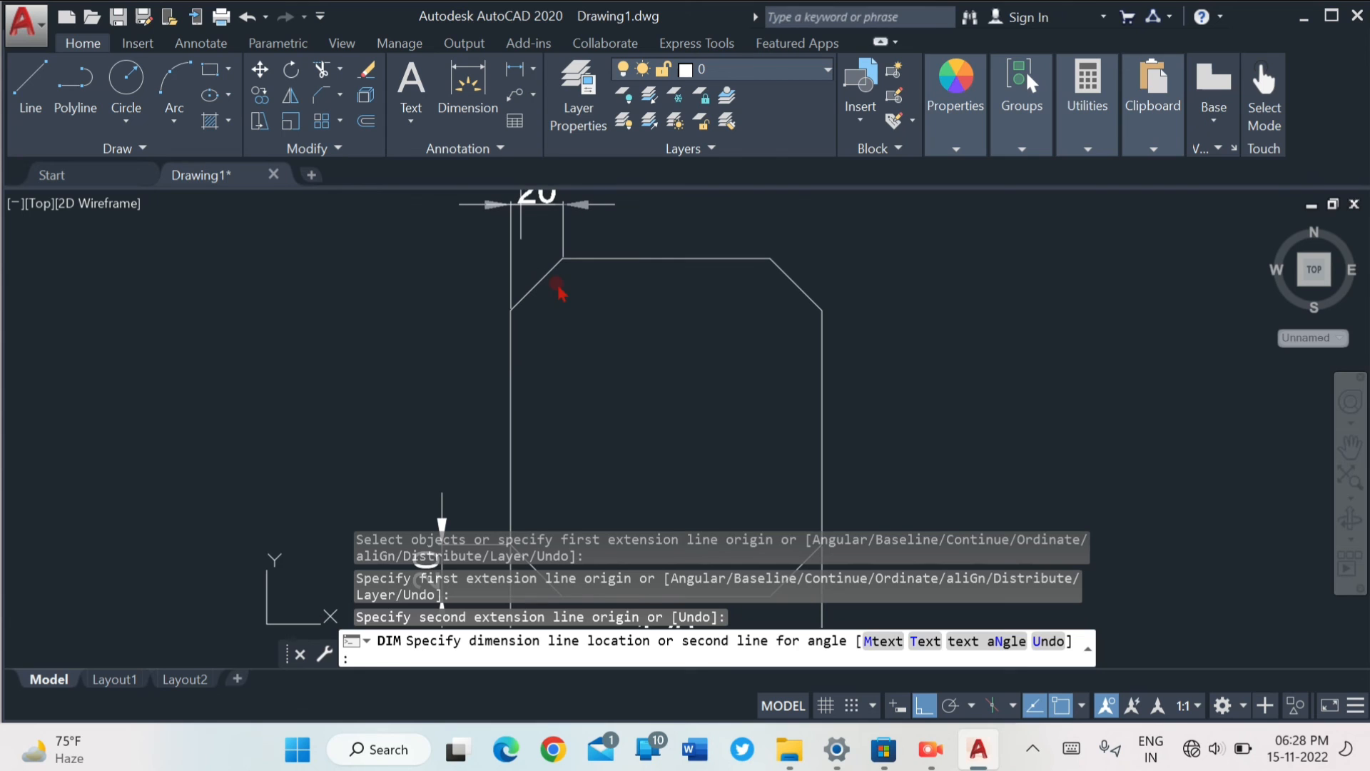
click(542, 205)
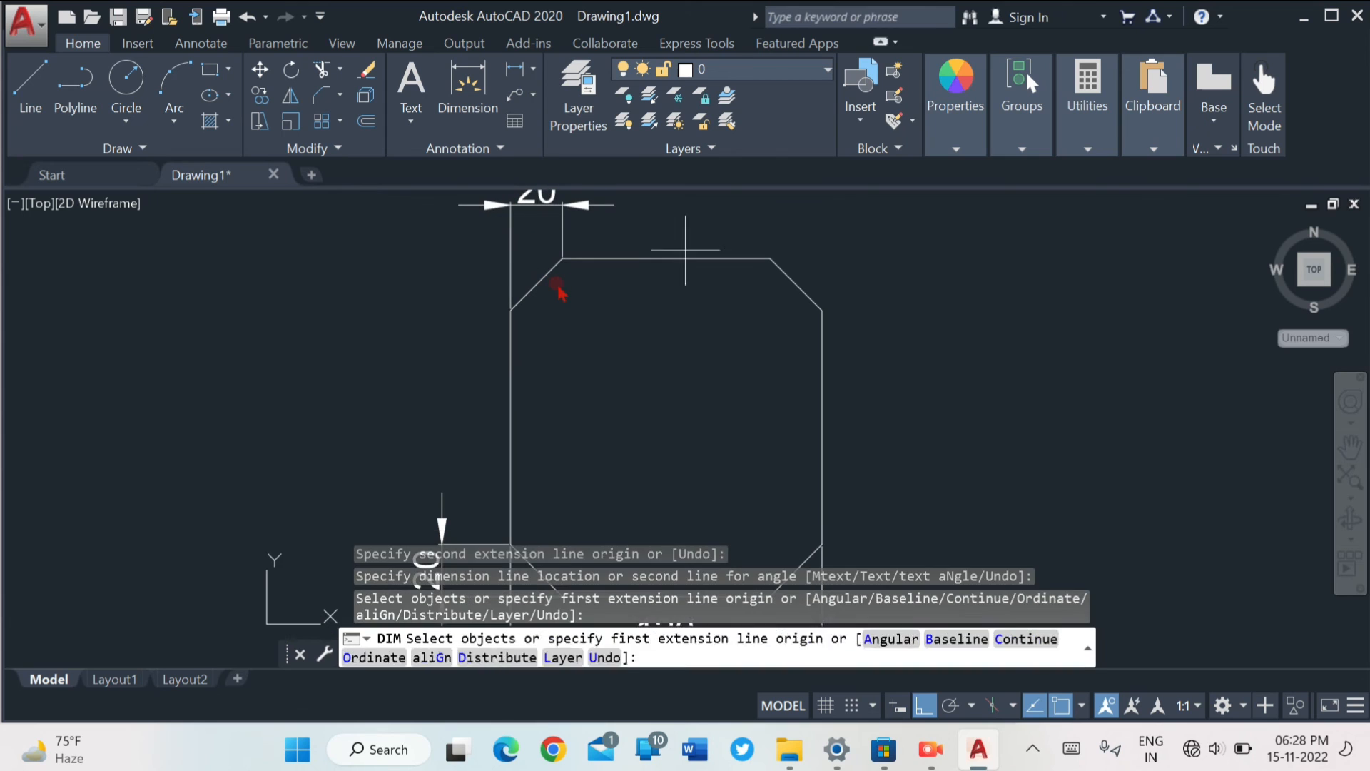
Dimension the outline's overall height between the right ends of its horizontal edges, placing it outside the right side, and end the dimension command.
click(770, 258)
middle_drag(771, 374, 786, 272)
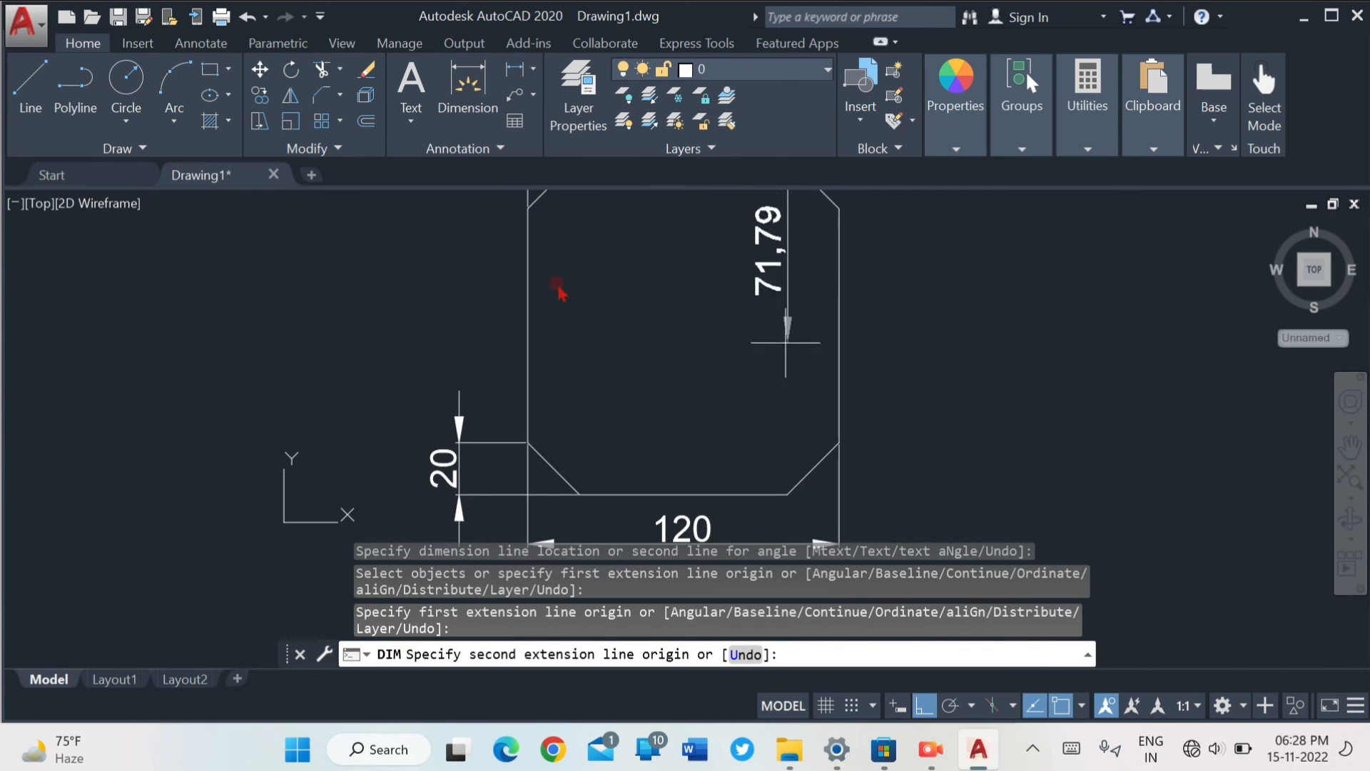
click(788, 493)
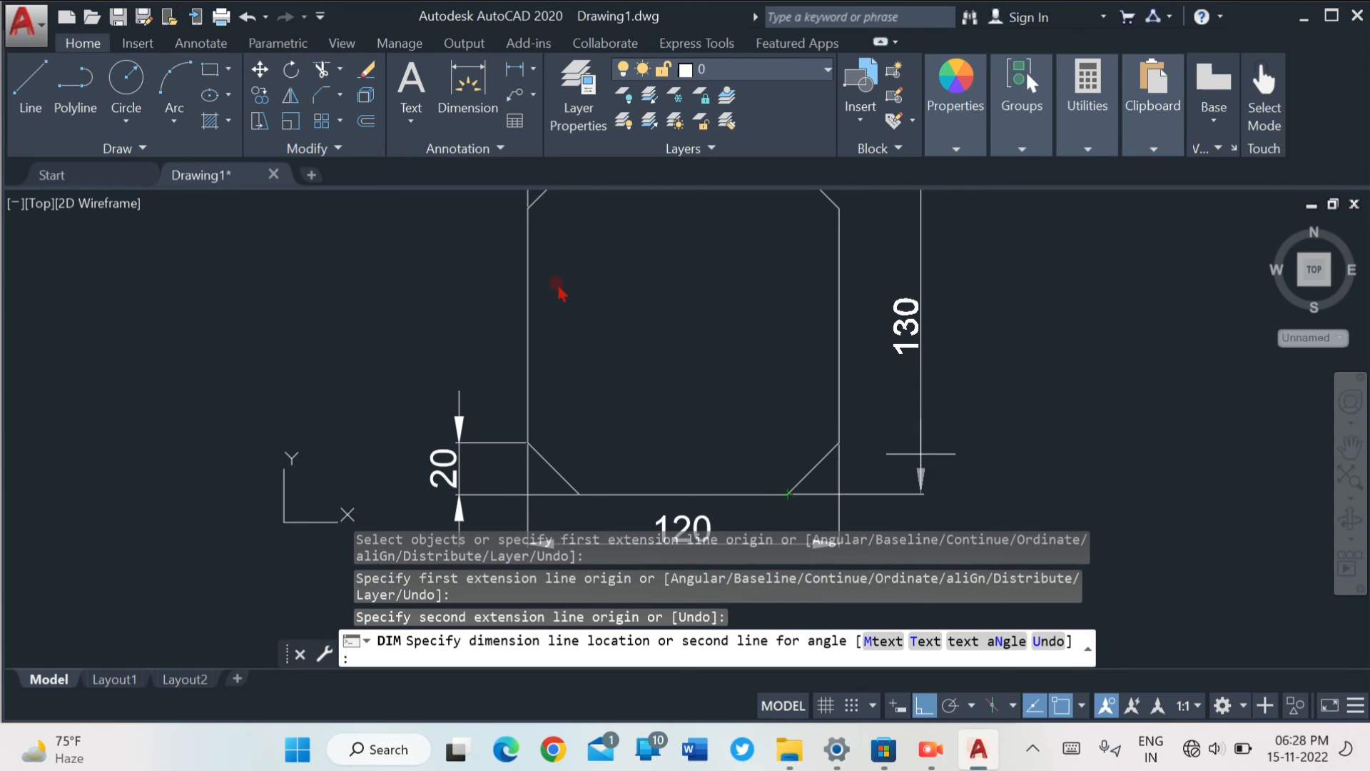
click(921, 457)
middle_drag(662, 330, 670, 422)
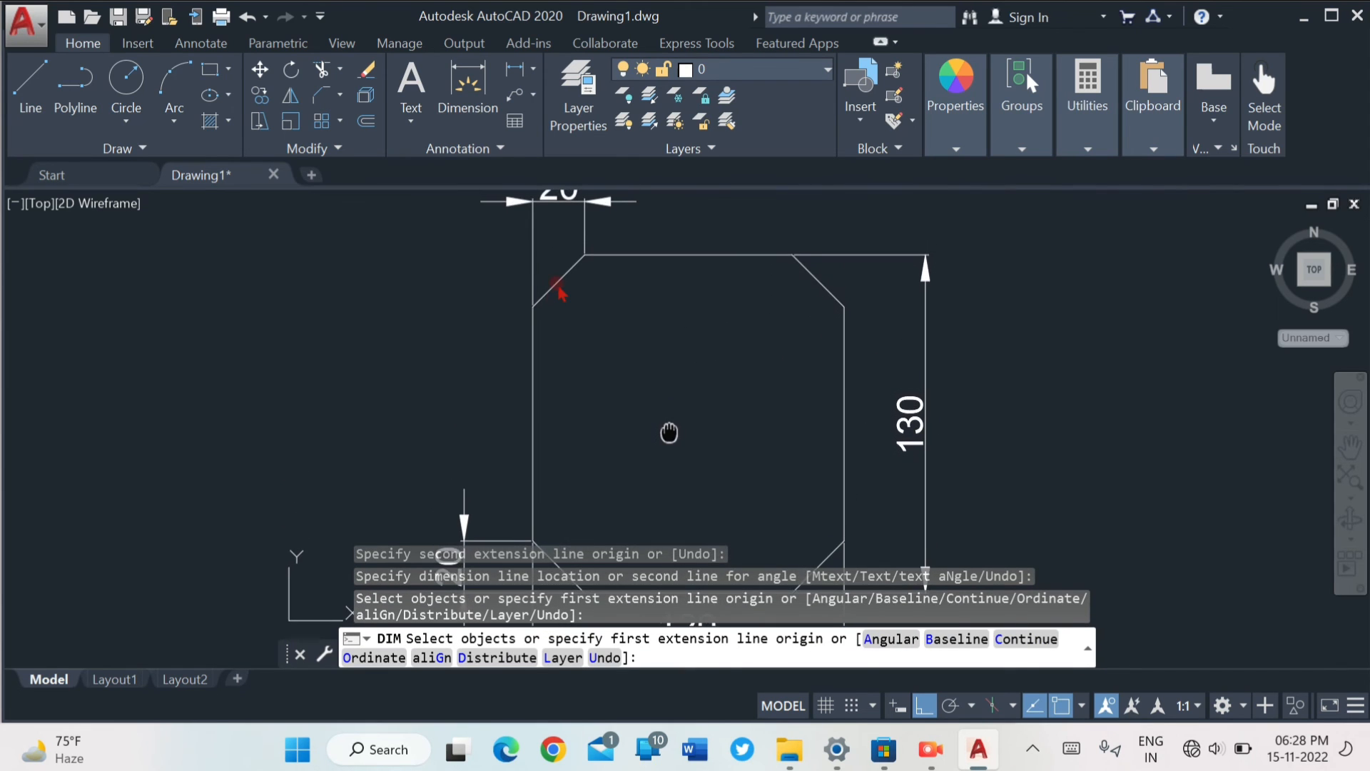
scroll(661, 416, down, 2)
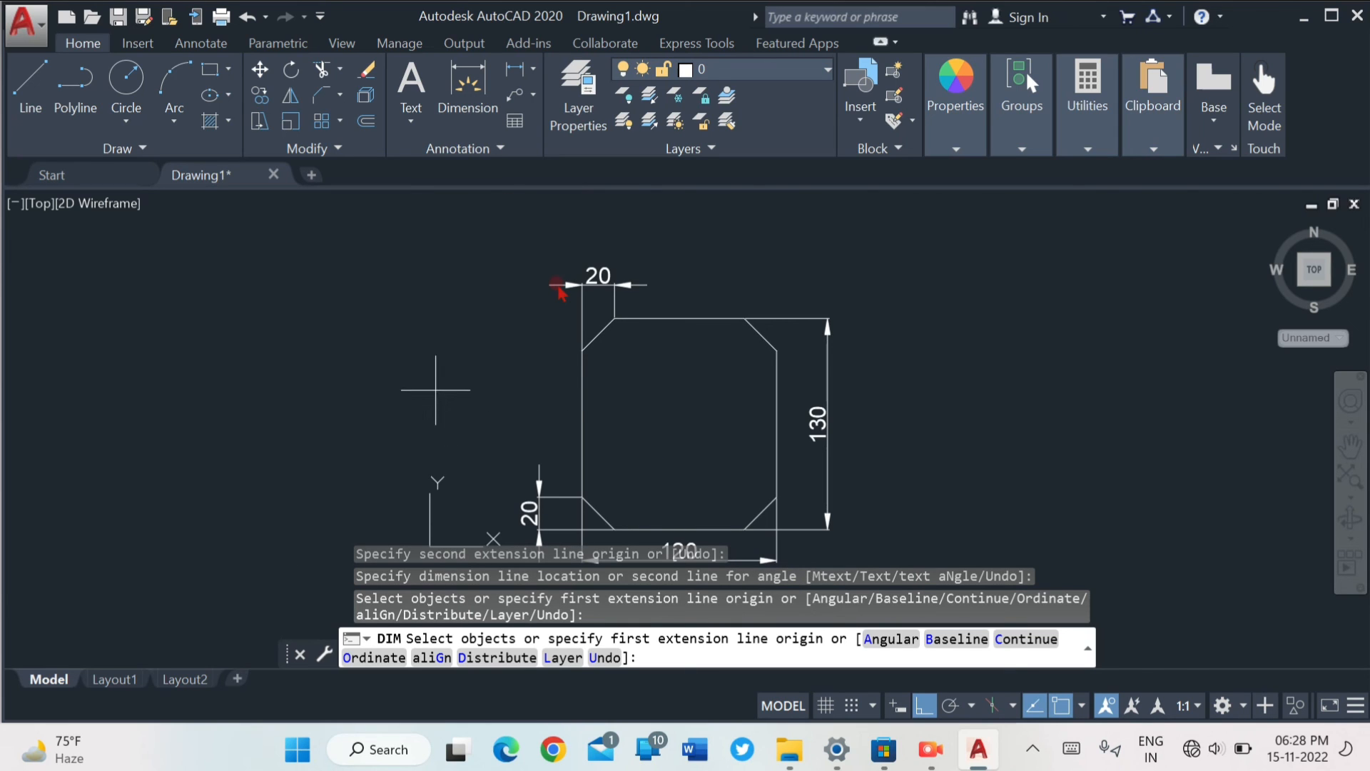
key(Return)
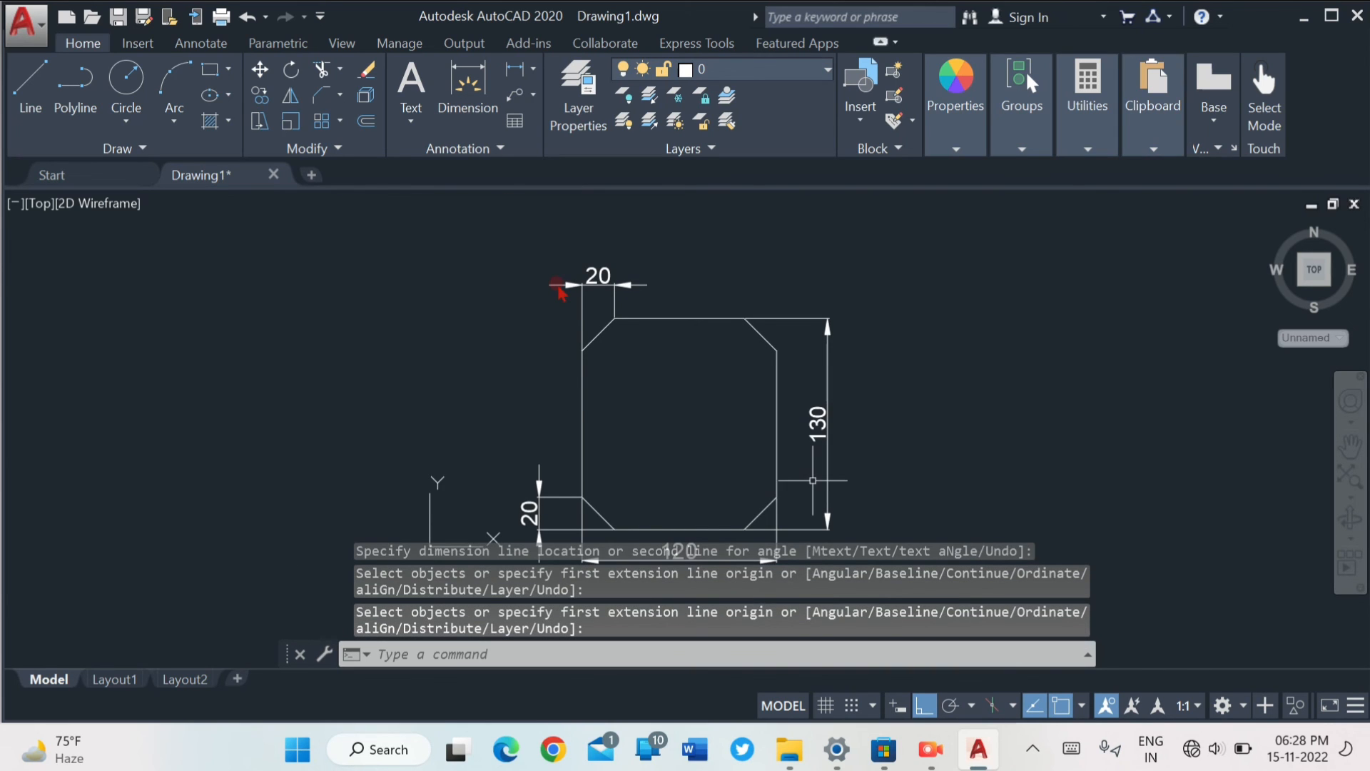